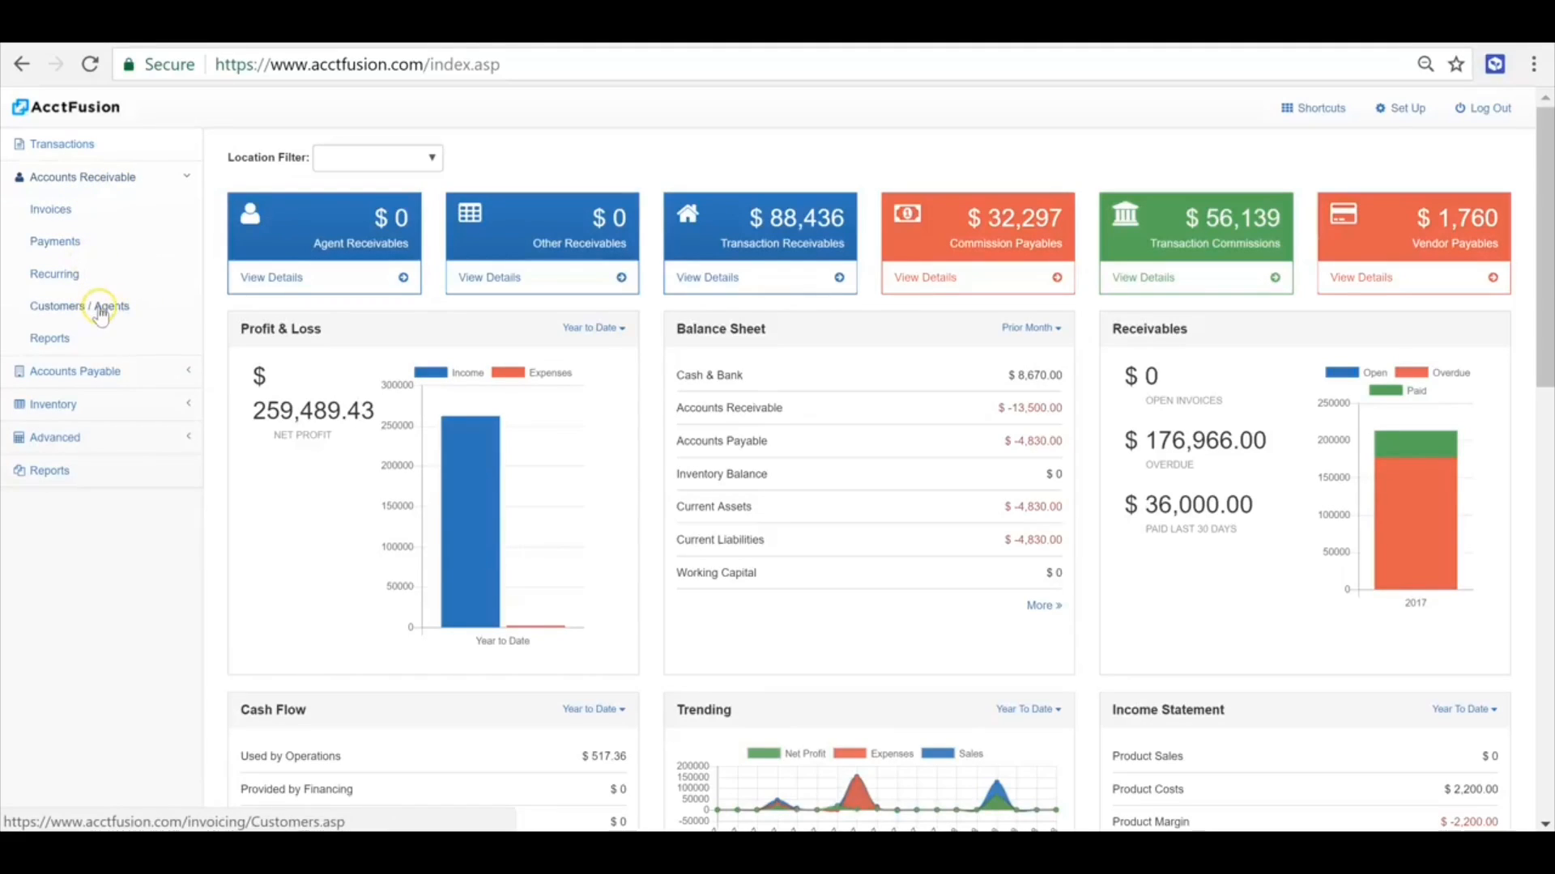
# - Create a new accounts receivable invoice and assign it to the existing agent as customer
pyautogui.click(49, 211)
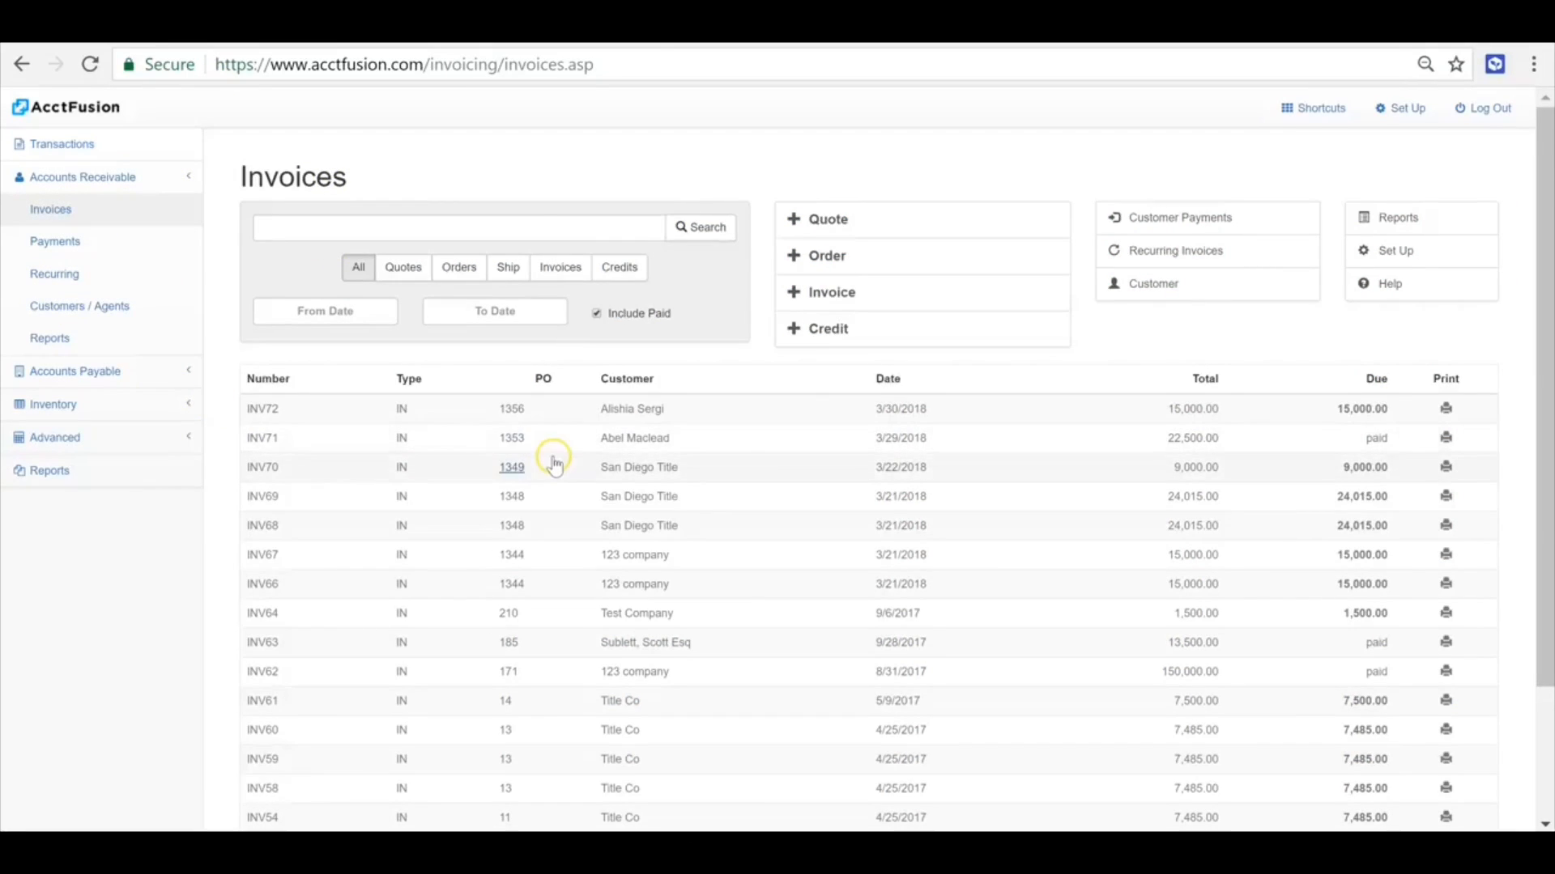
pyautogui.click(554, 514)
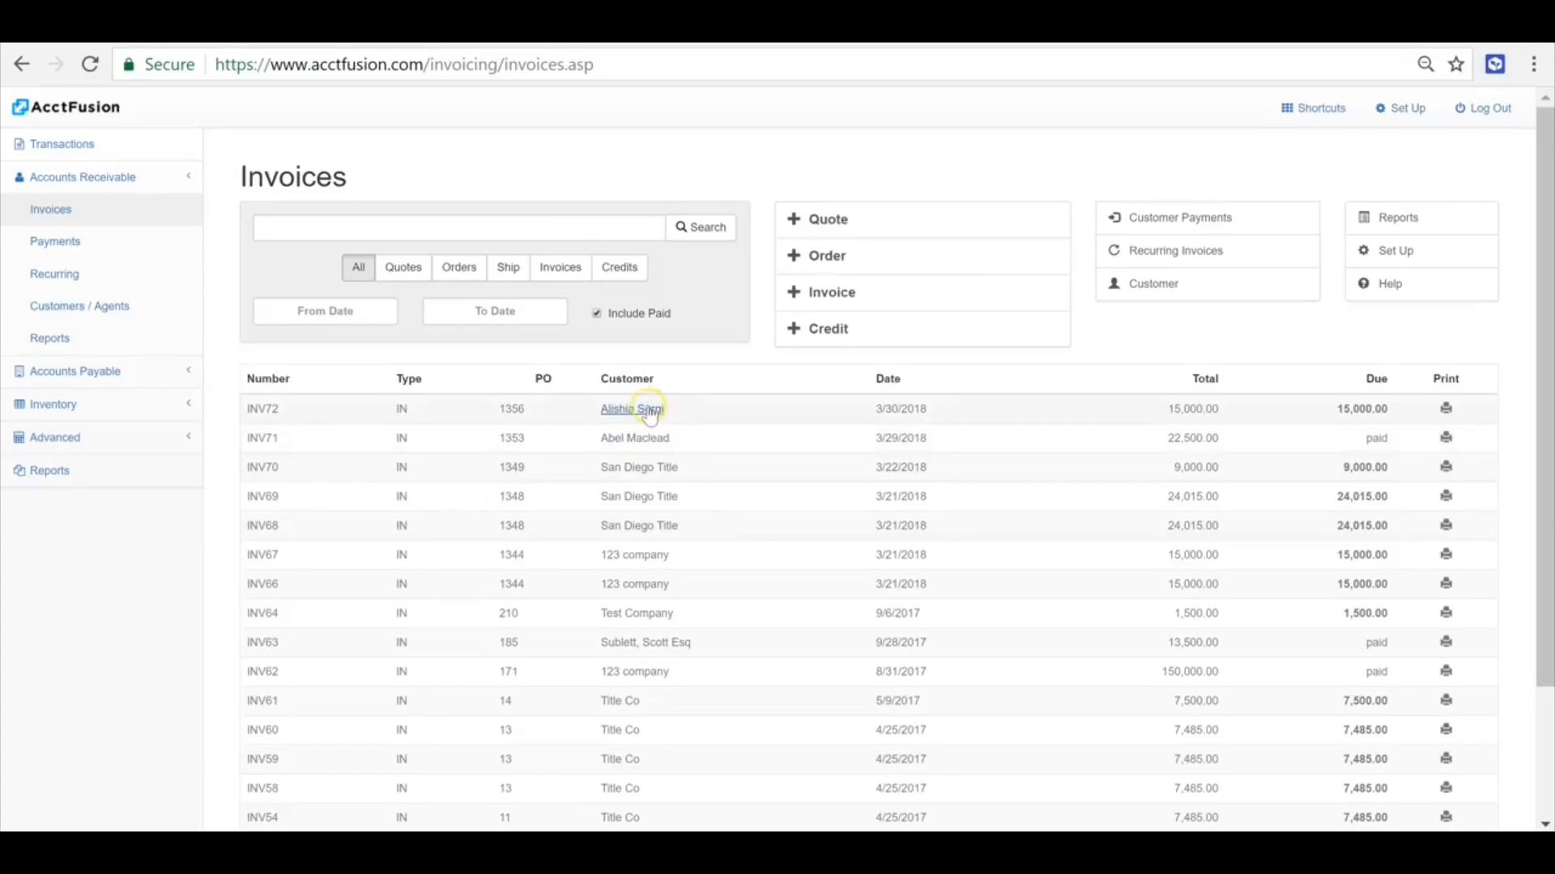
pyautogui.click(816, 296)
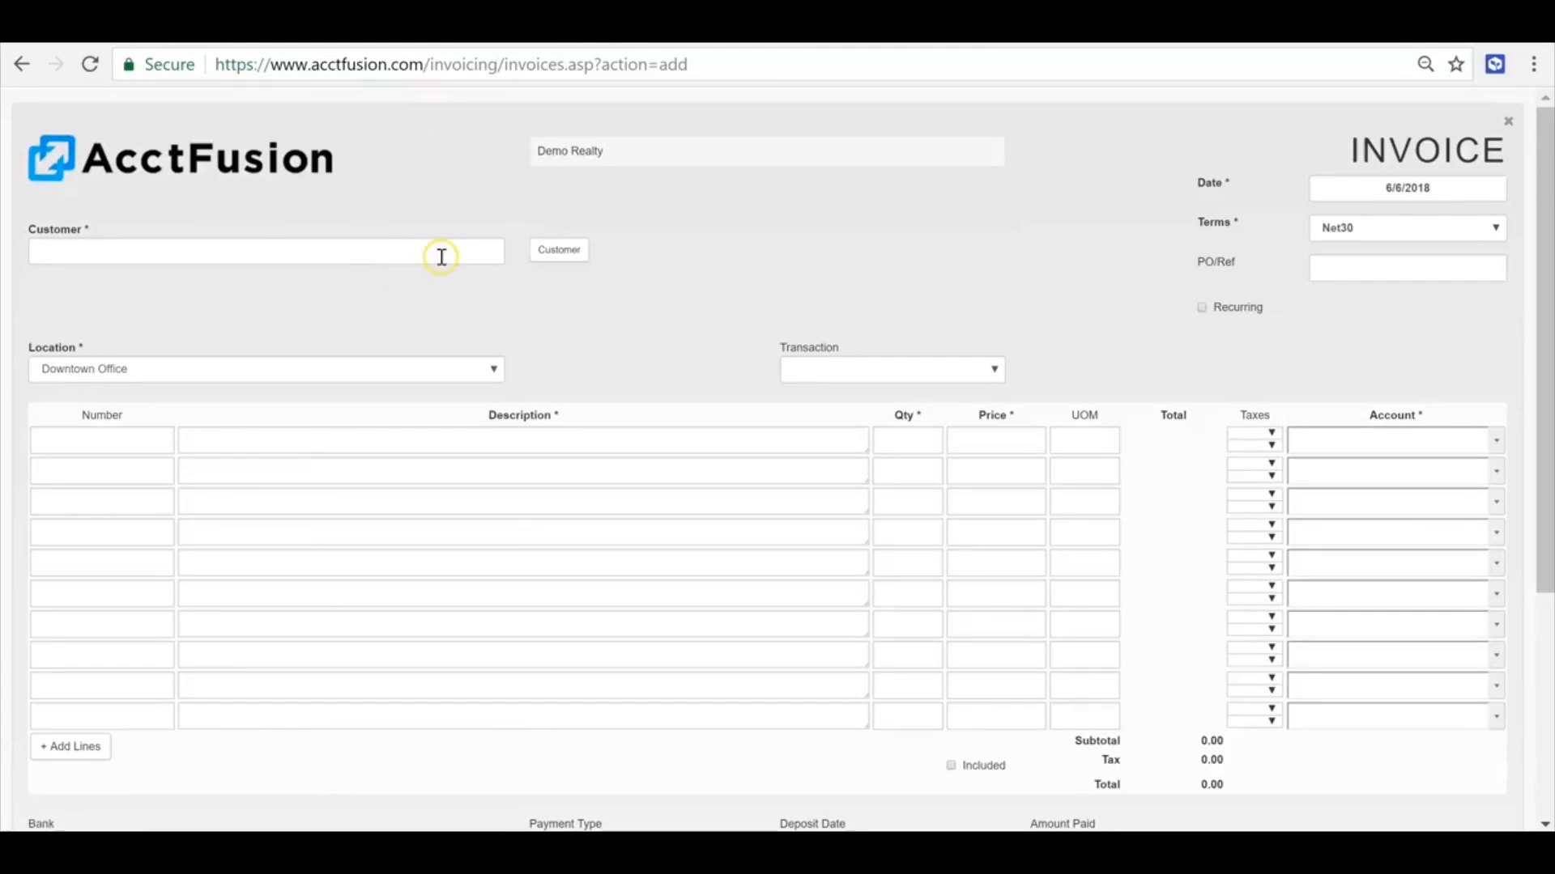
pyautogui.click(417, 269)
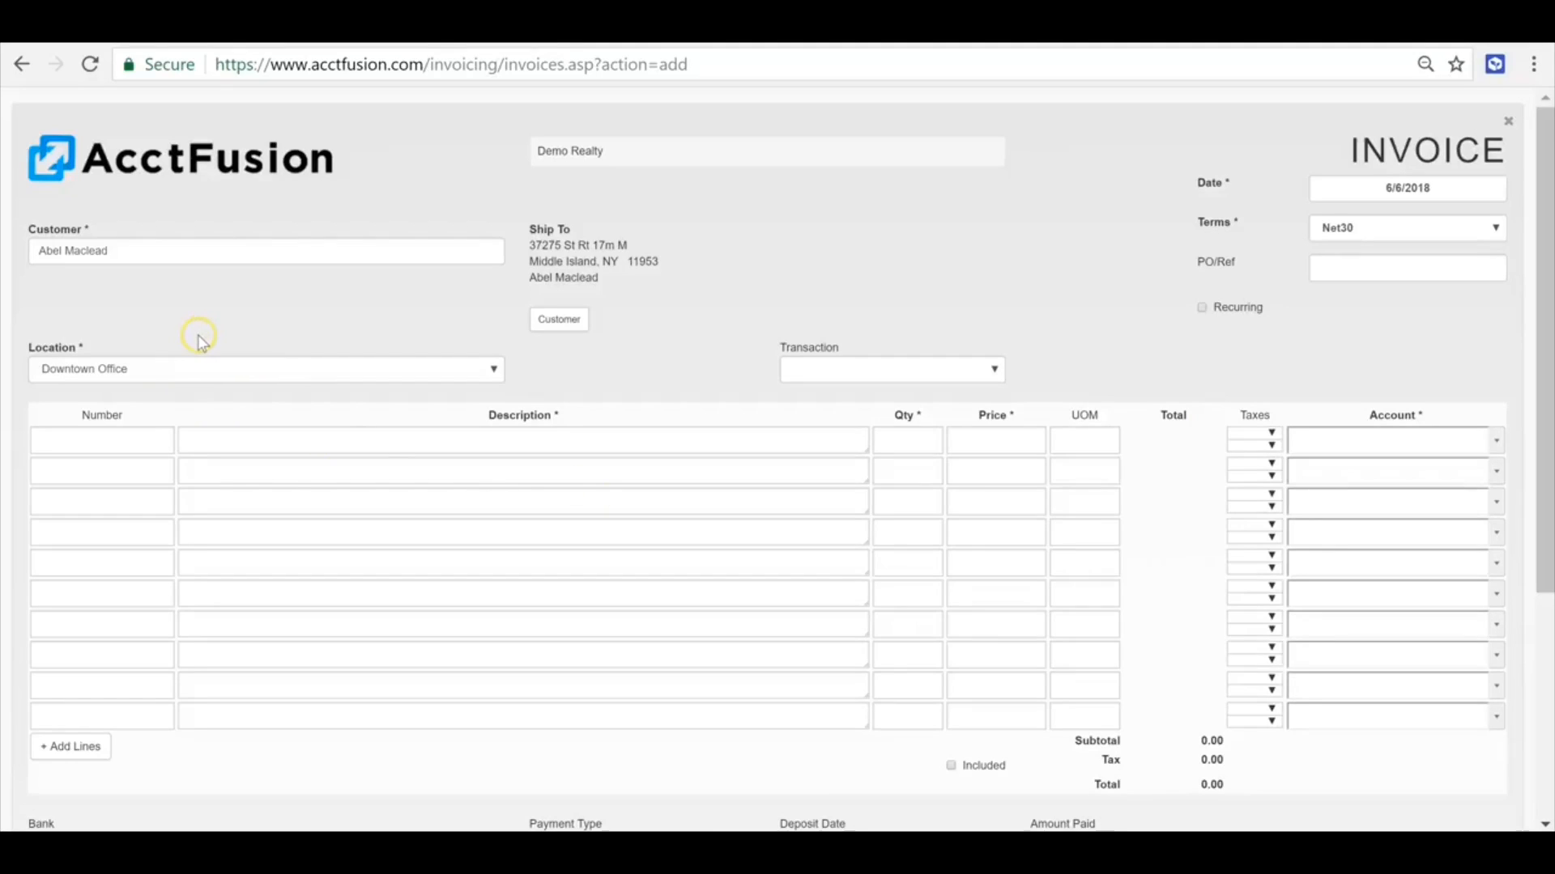
# - Fill the invoice's first line with the item DF (Desk Fee)
pyautogui.click(357, 444)
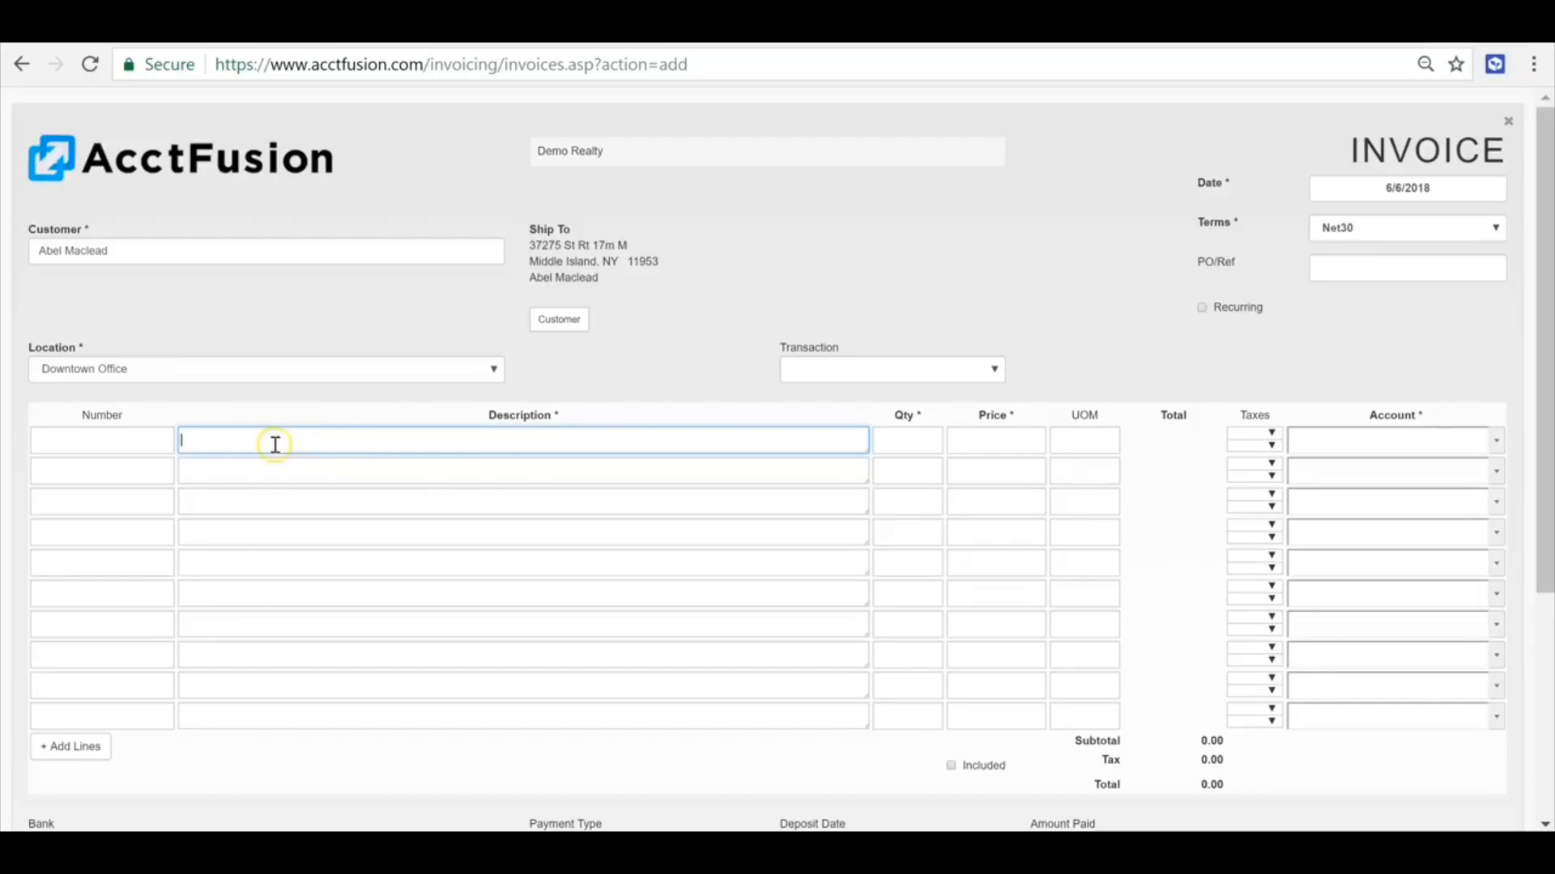
pyautogui.click(137, 443)
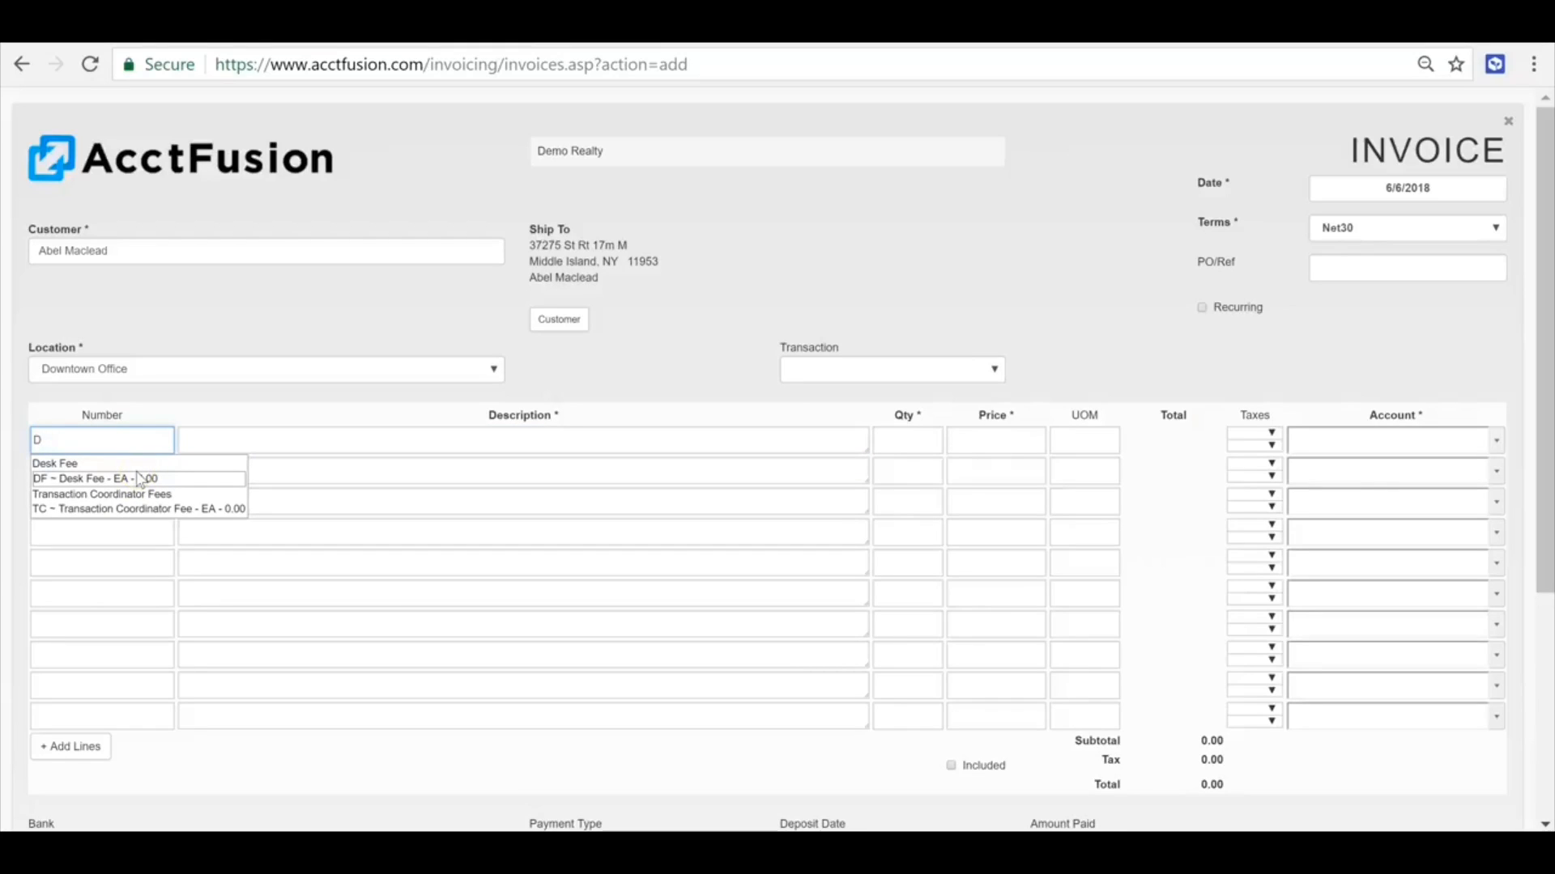
pyautogui.click(142, 480)
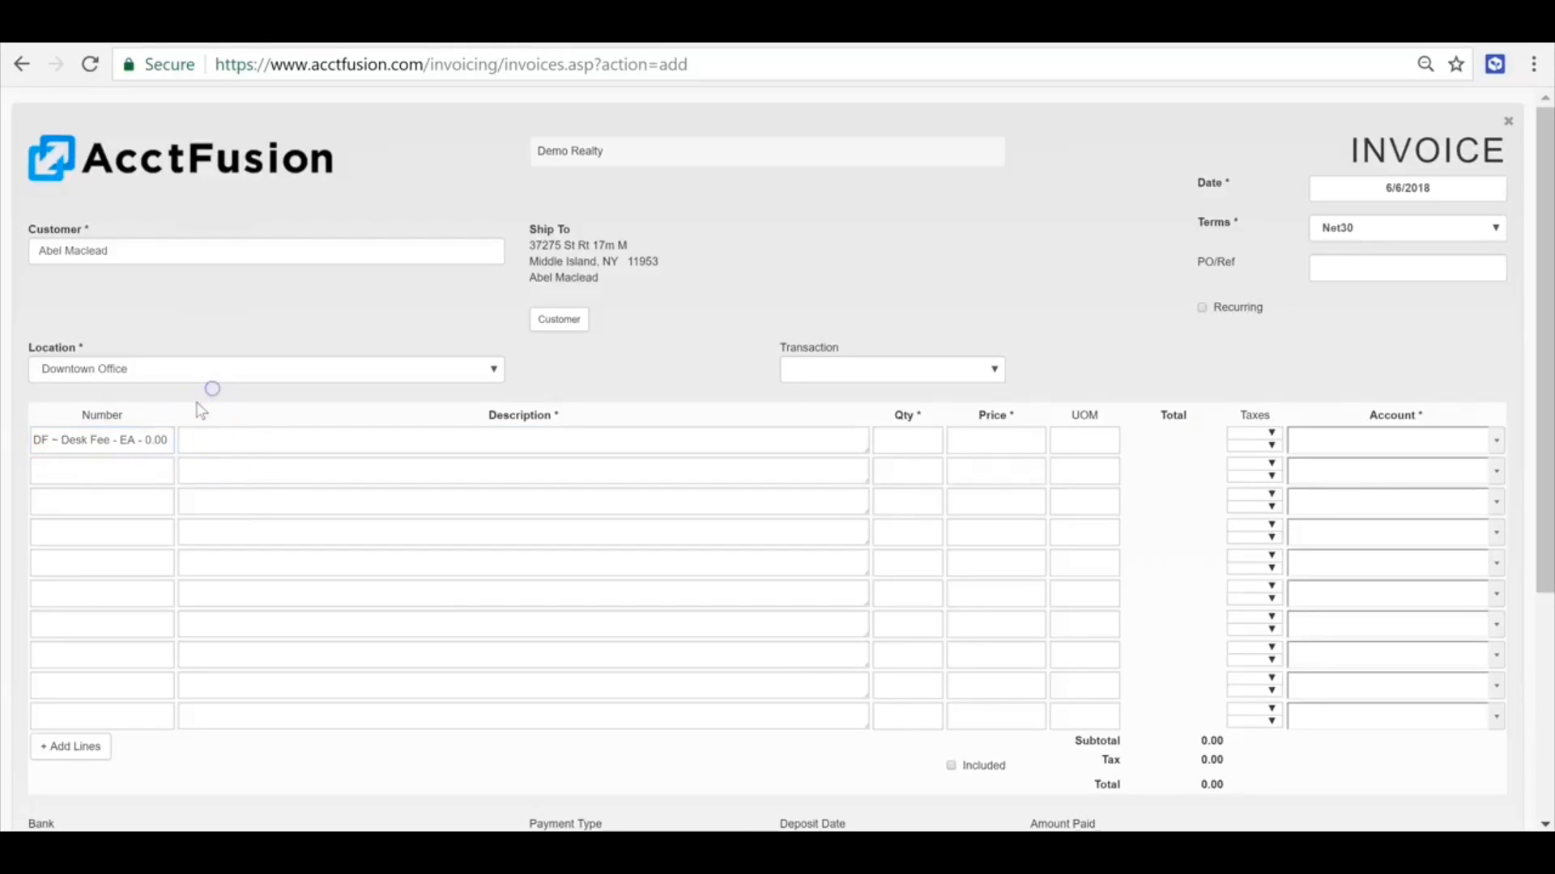
pyautogui.tripleClick(152, 449)
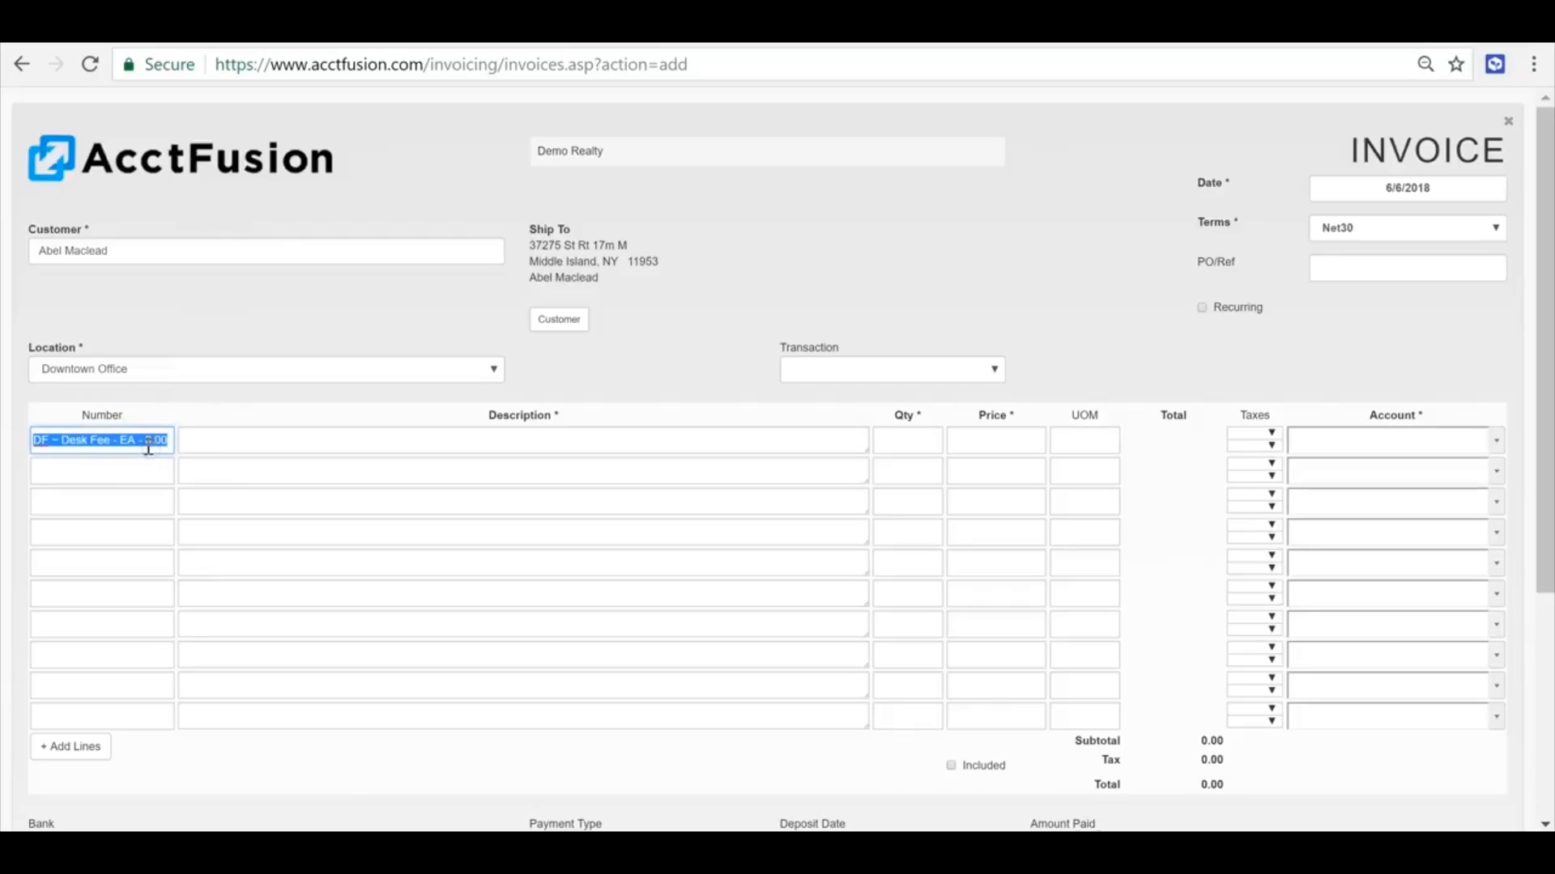
pyautogui.click(356, 451)
pyautogui.click(476, 502)
pyautogui.click(169, 467)
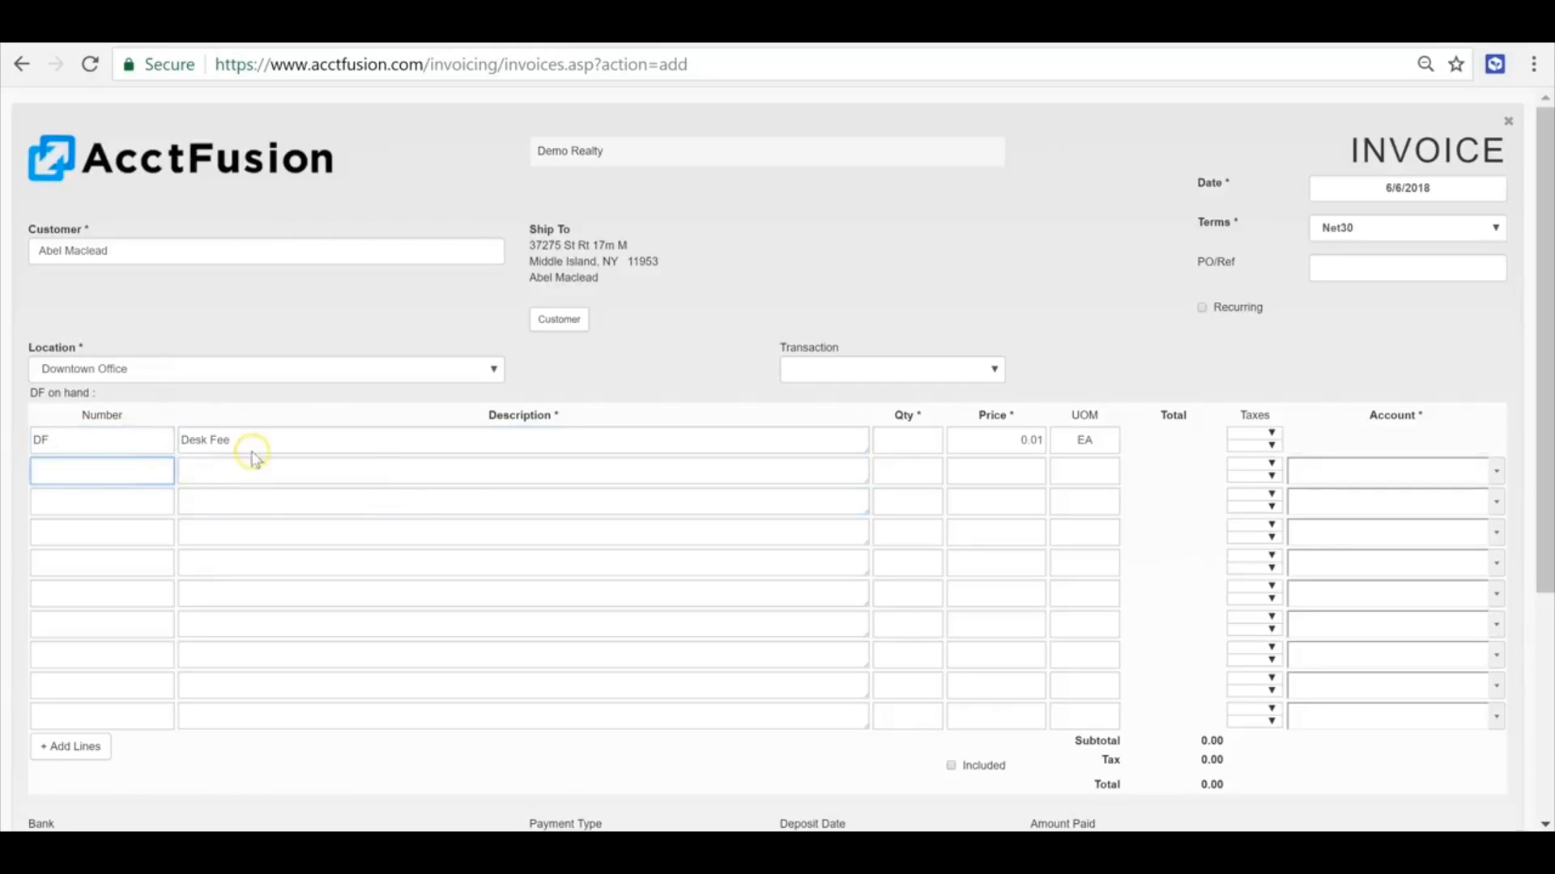
pyautogui.click(321, 418)
pyautogui.click(397, 443)
pyautogui.click(207, 459)
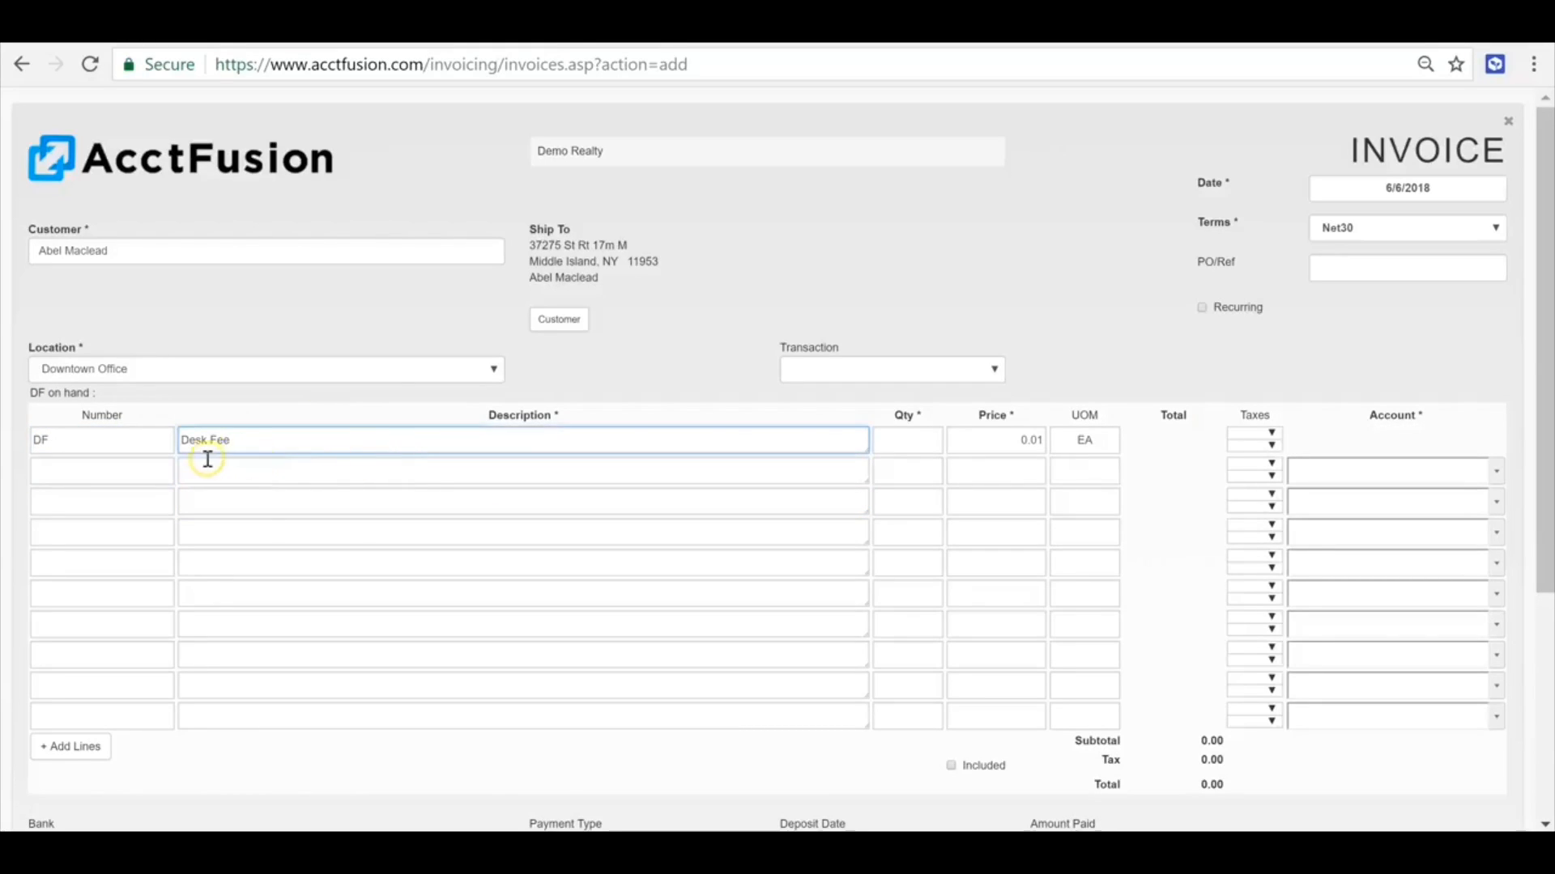
# - Set the Desk Fee line's quantity to 1 and its price to 1000
pyautogui.click(911, 442)
pyautogui.write('1')
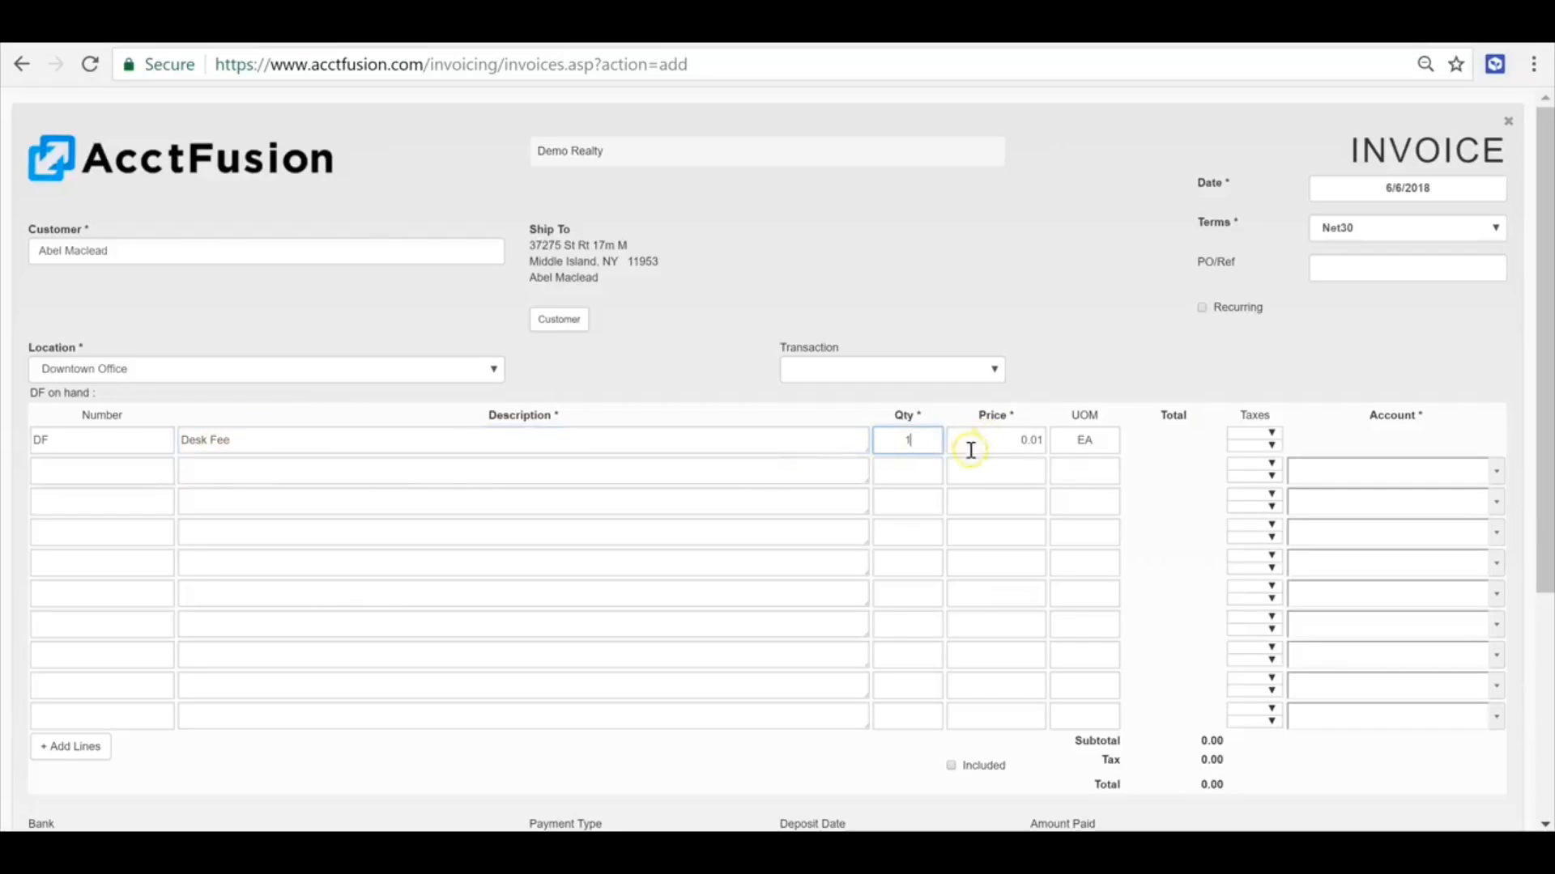
pyautogui.click(1040, 442)
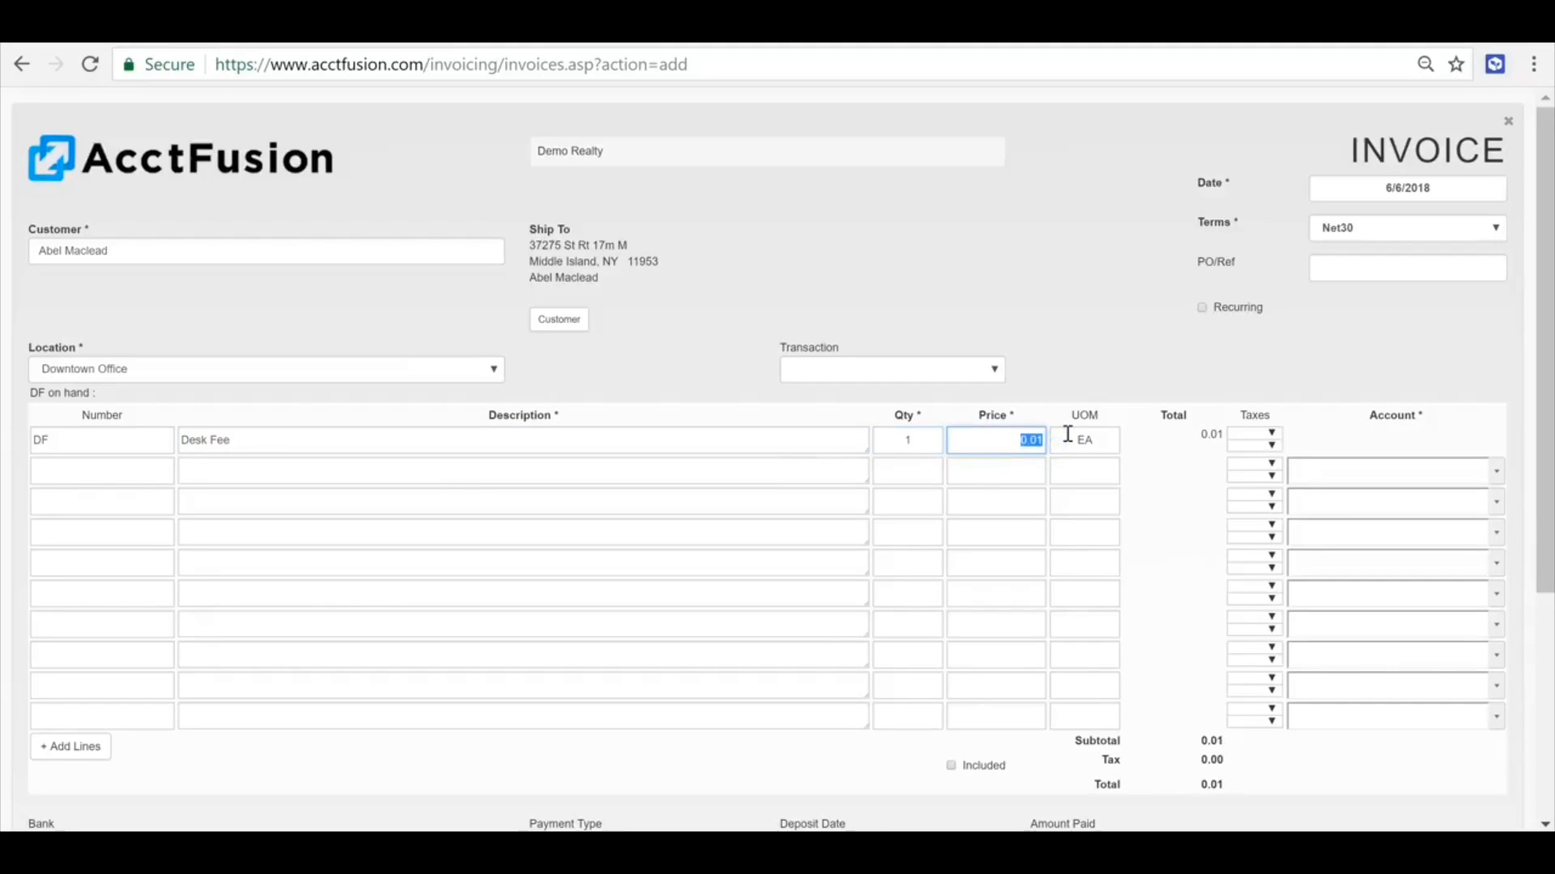
pyautogui.click(1158, 435)
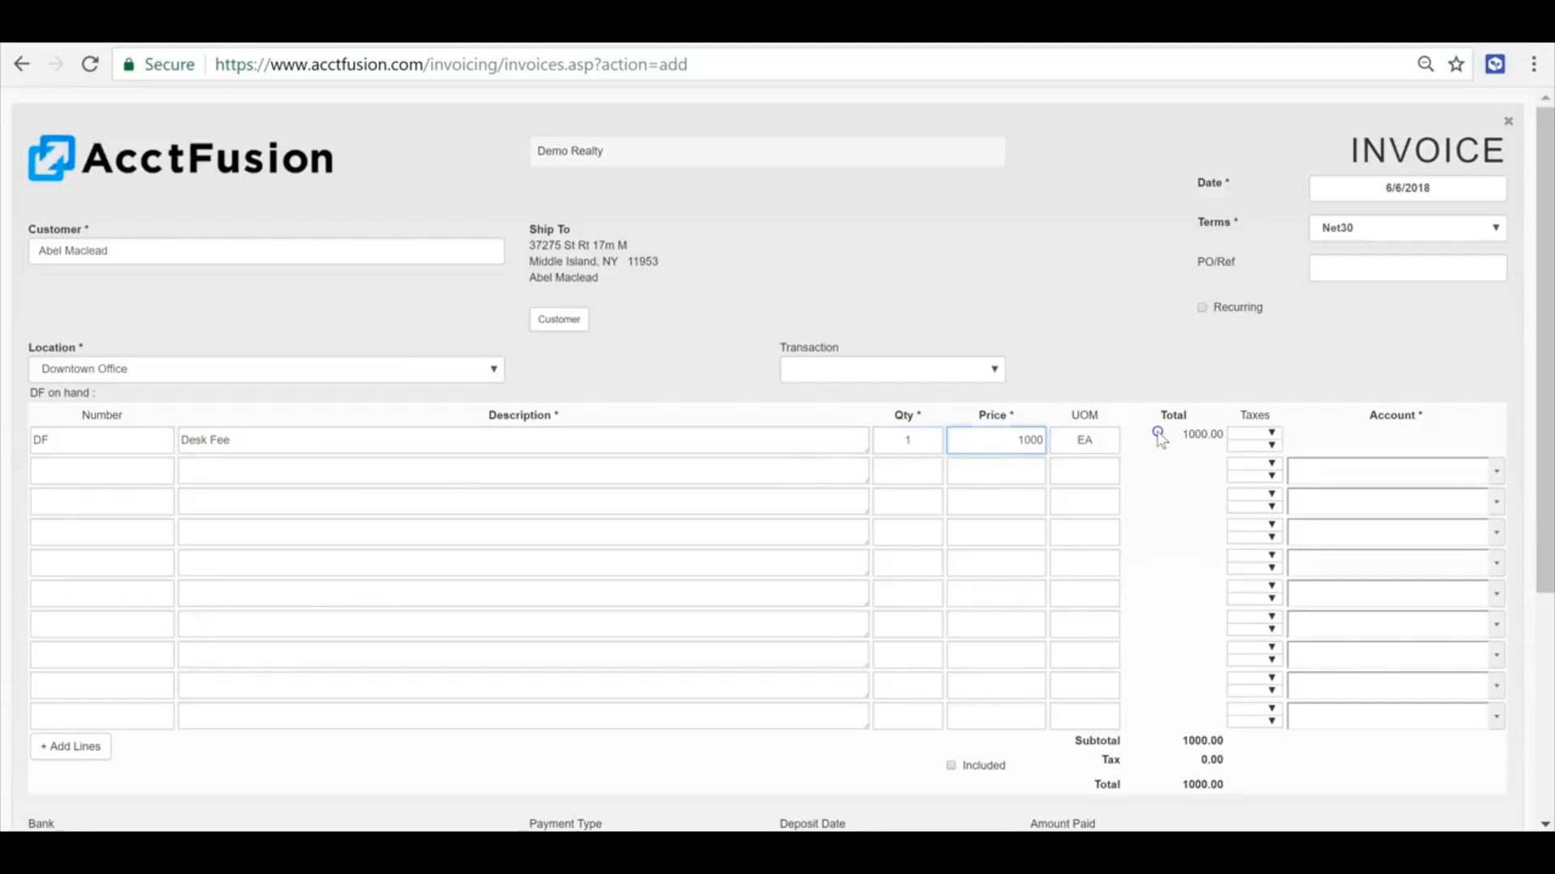
pyautogui.scroll(-1, 793, 692)
pyautogui.scroll(-4, 792, 691)
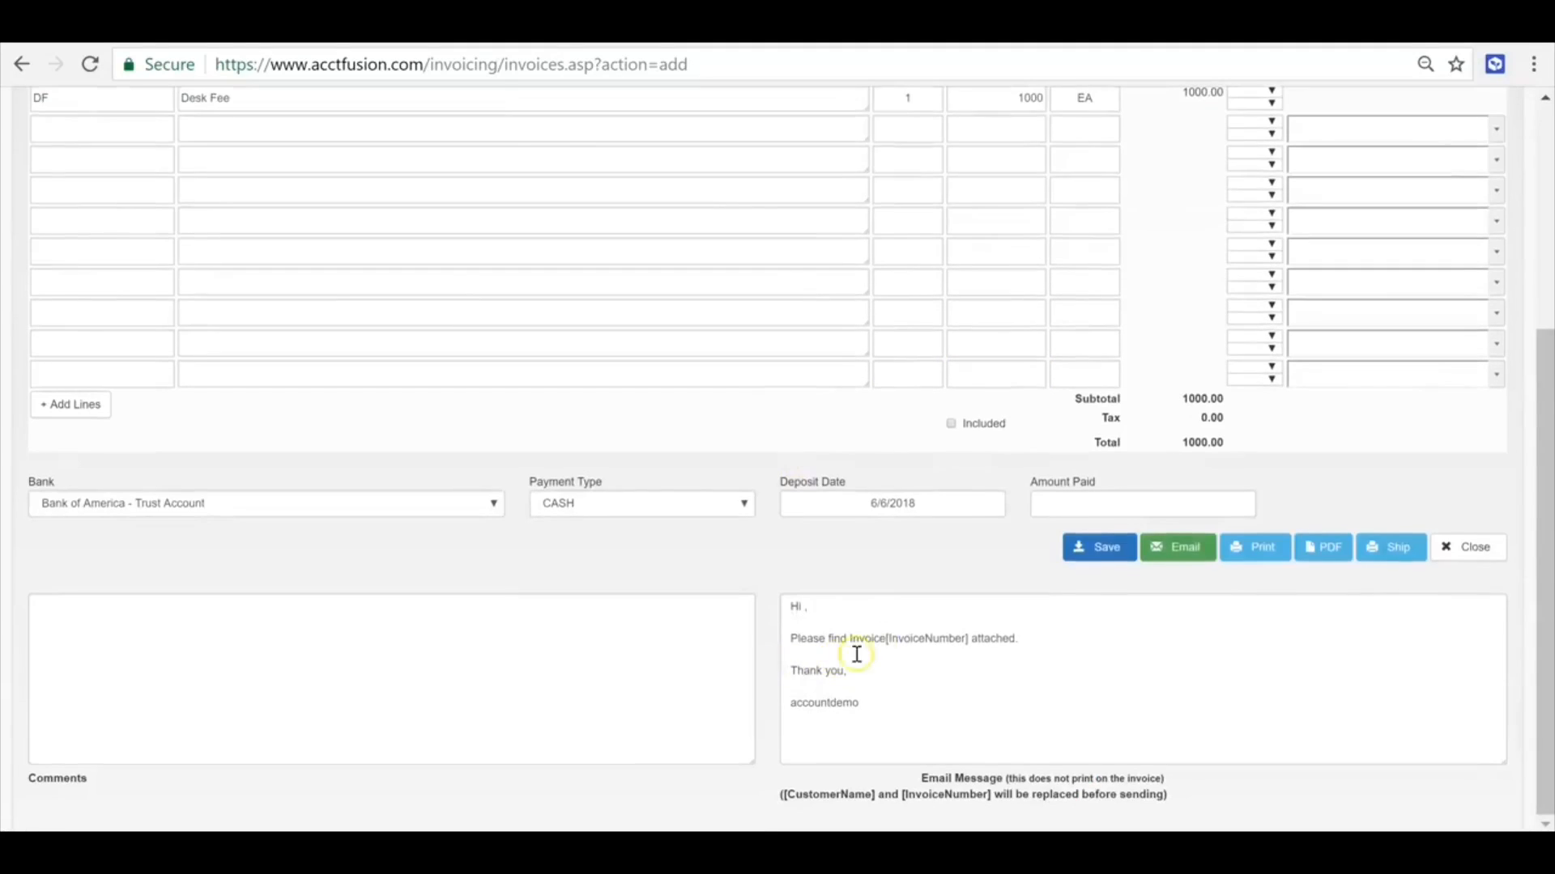
pyautogui.click(1097, 498)
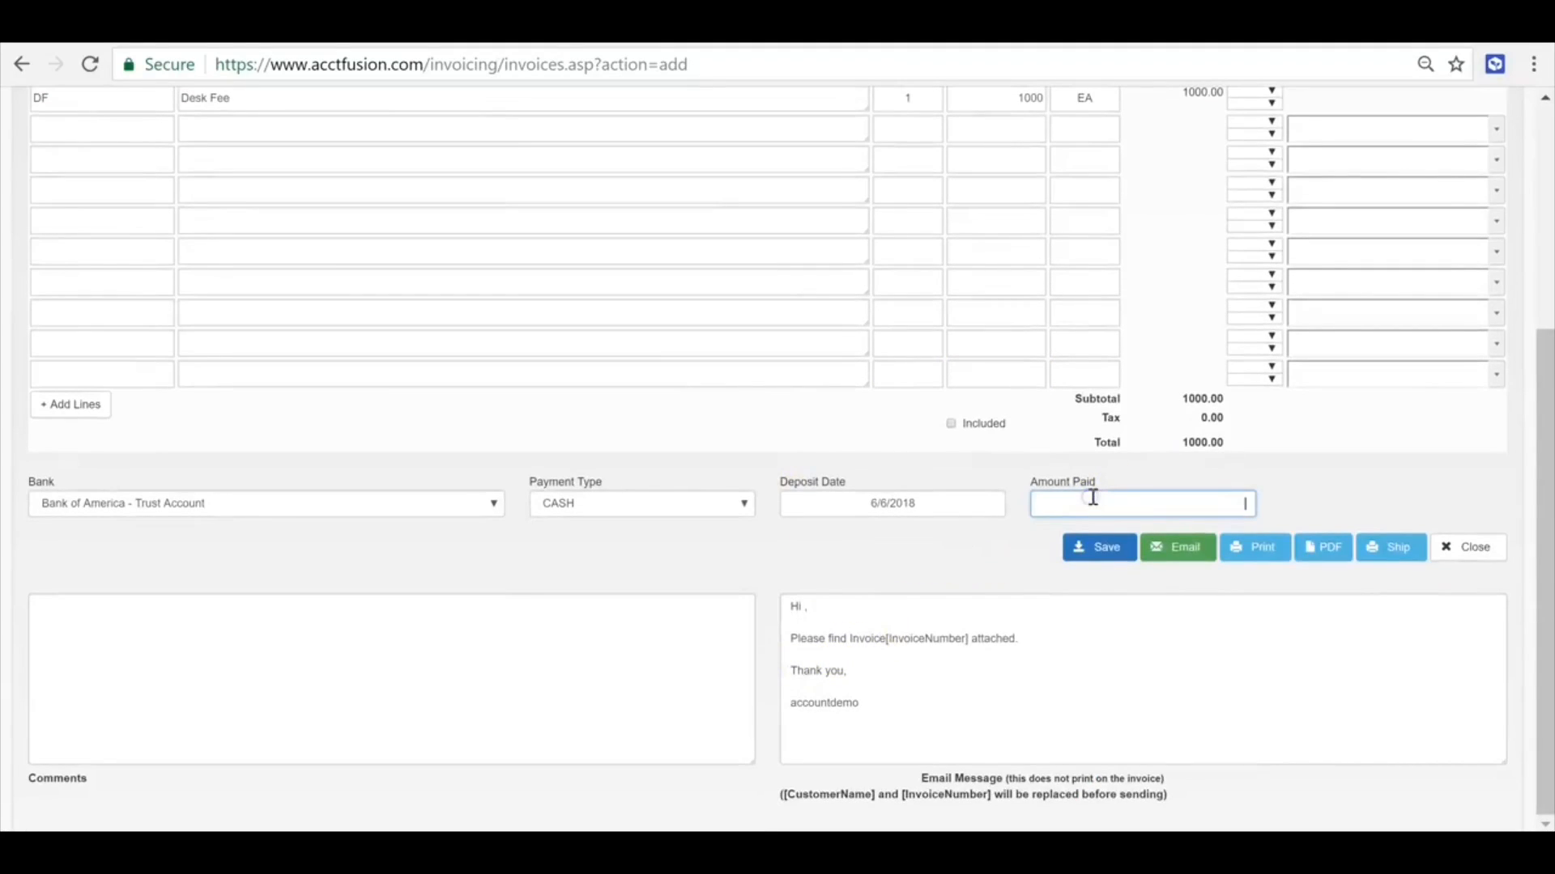
# - Add a second invoice line described as Desk Fee Receivable with quantity 1, price 1000 and account 4200 Desk Fee Income
pyautogui.scroll(2, 1053, 567)
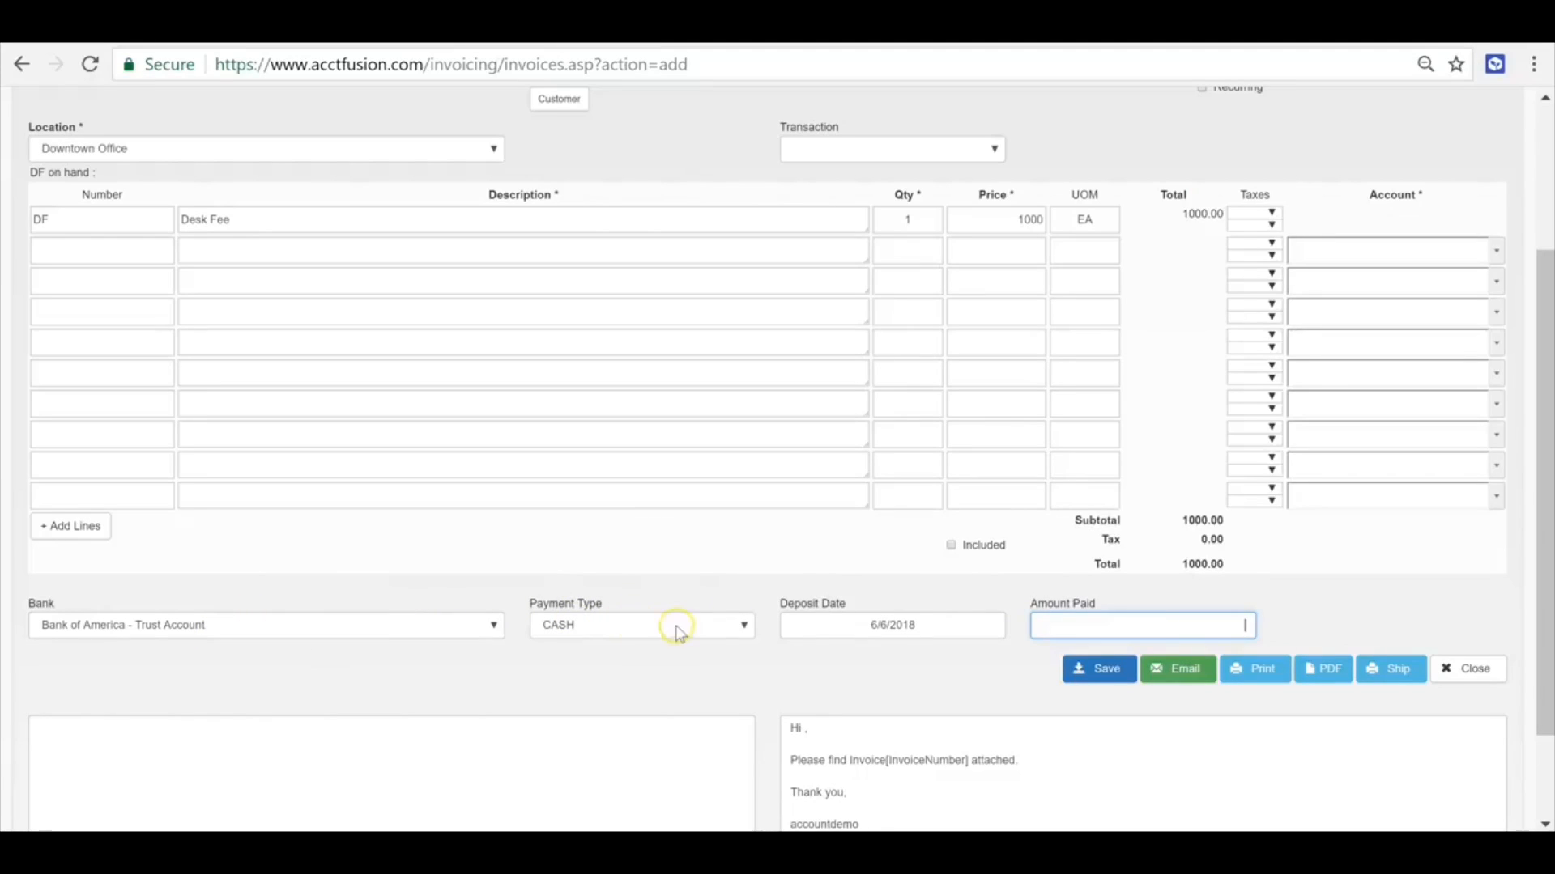
pyautogui.click(246, 261)
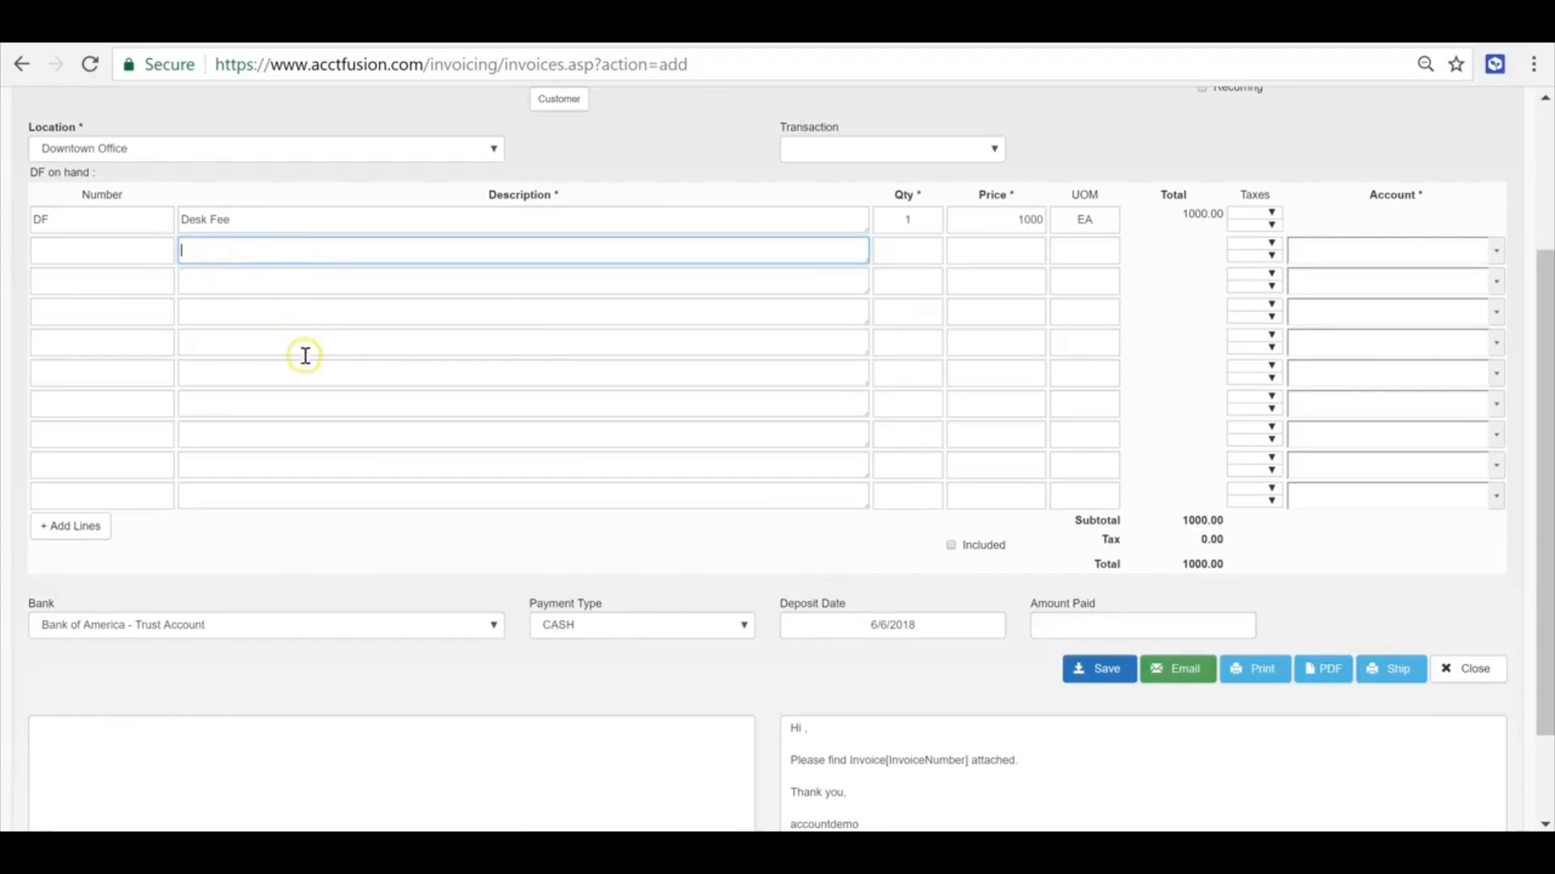
pyautogui.scroll(2, 301, 355)
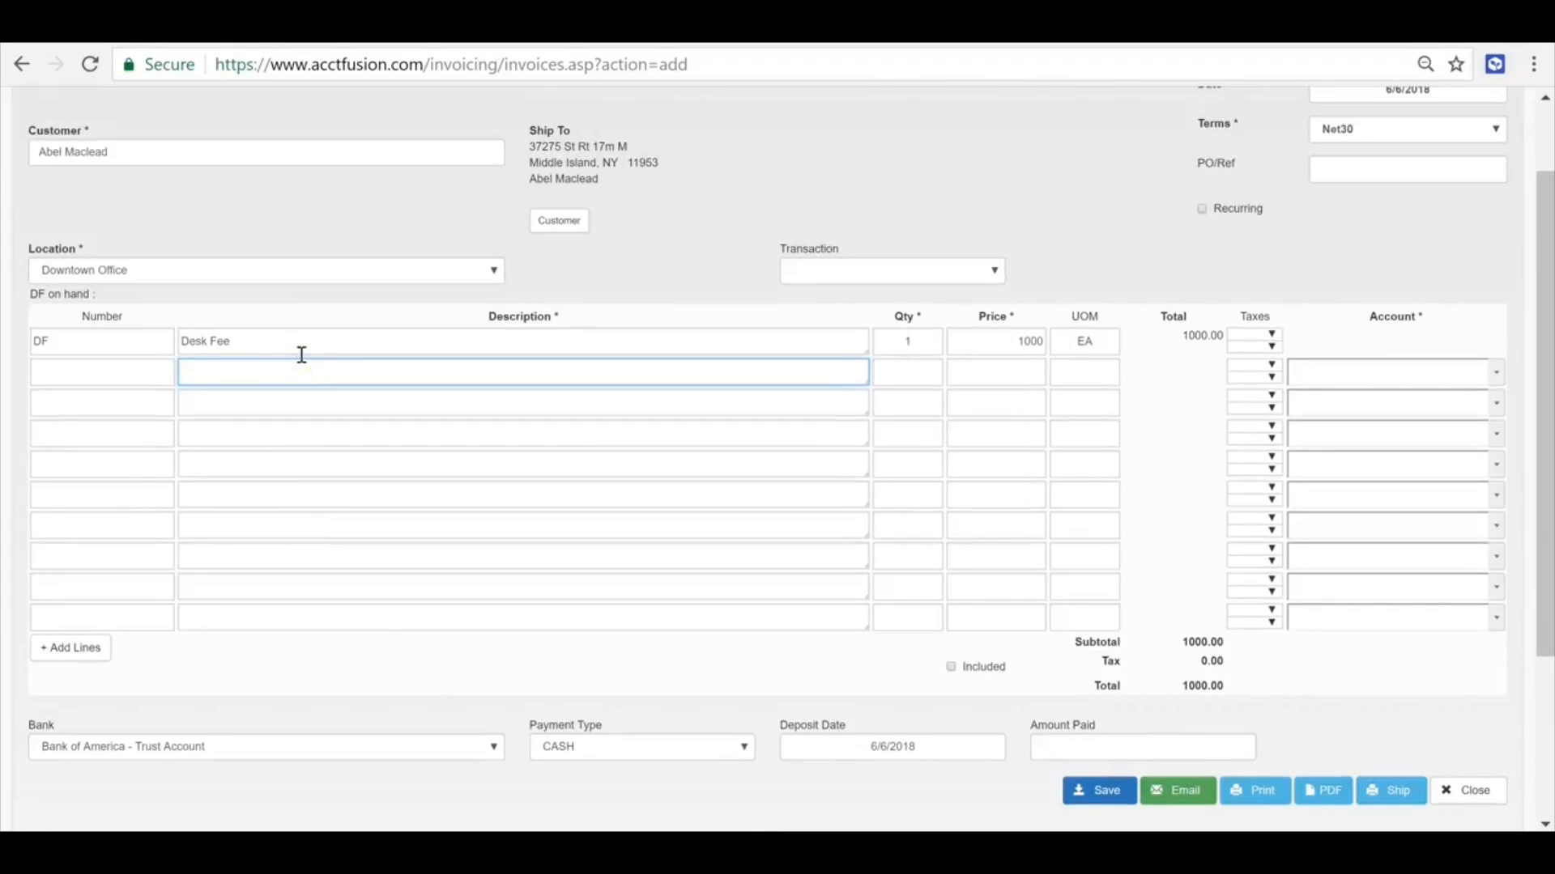
pyautogui.write('Desk Fee Receivable')
pyautogui.press('Tab')
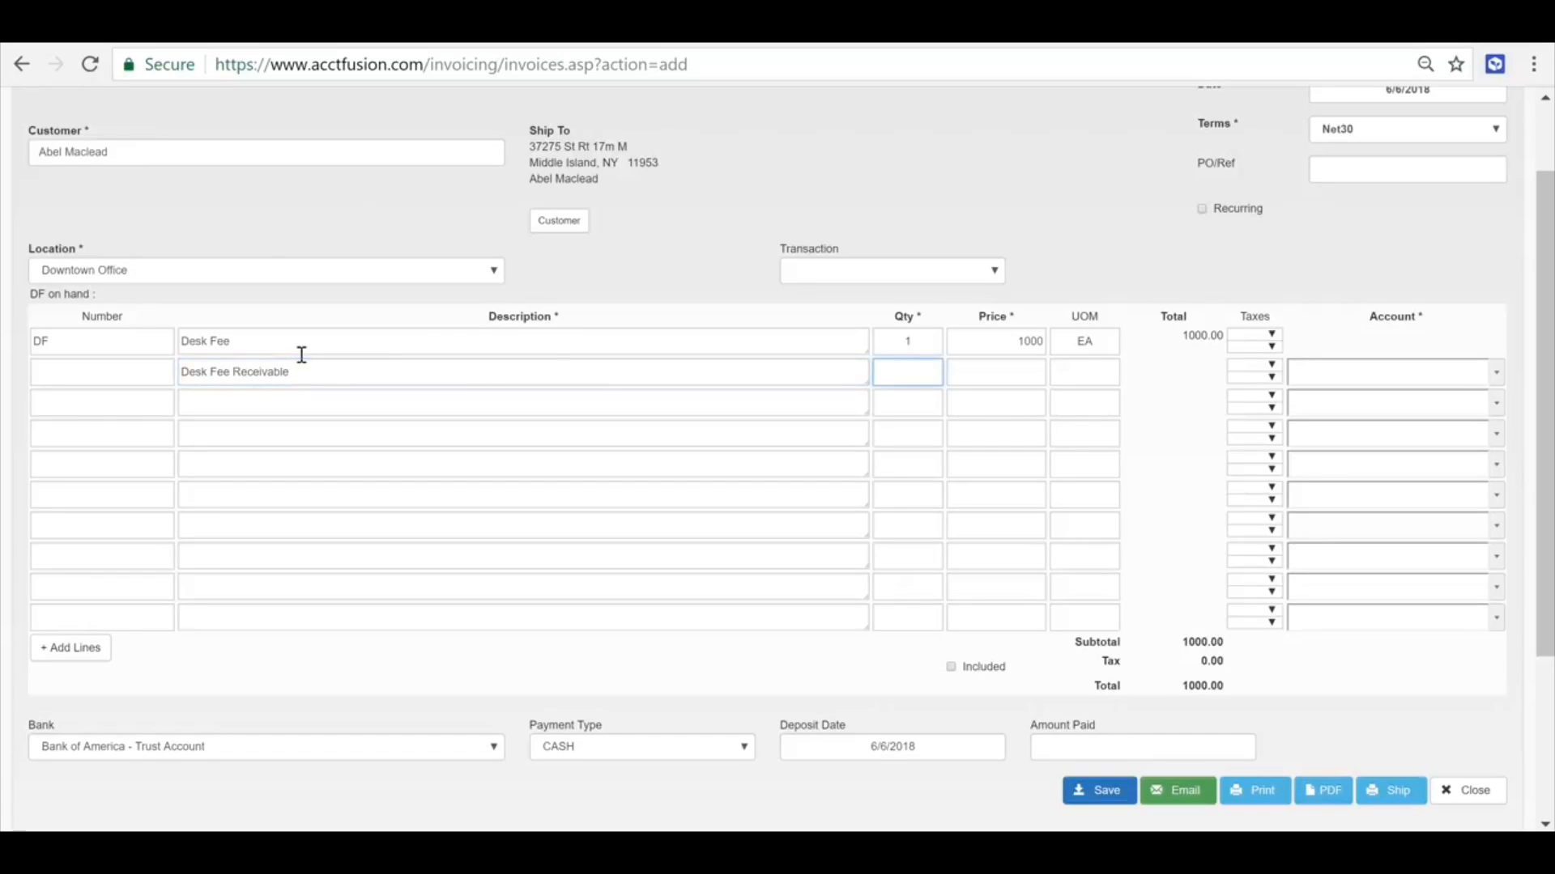
pyautogui.press('Tab')
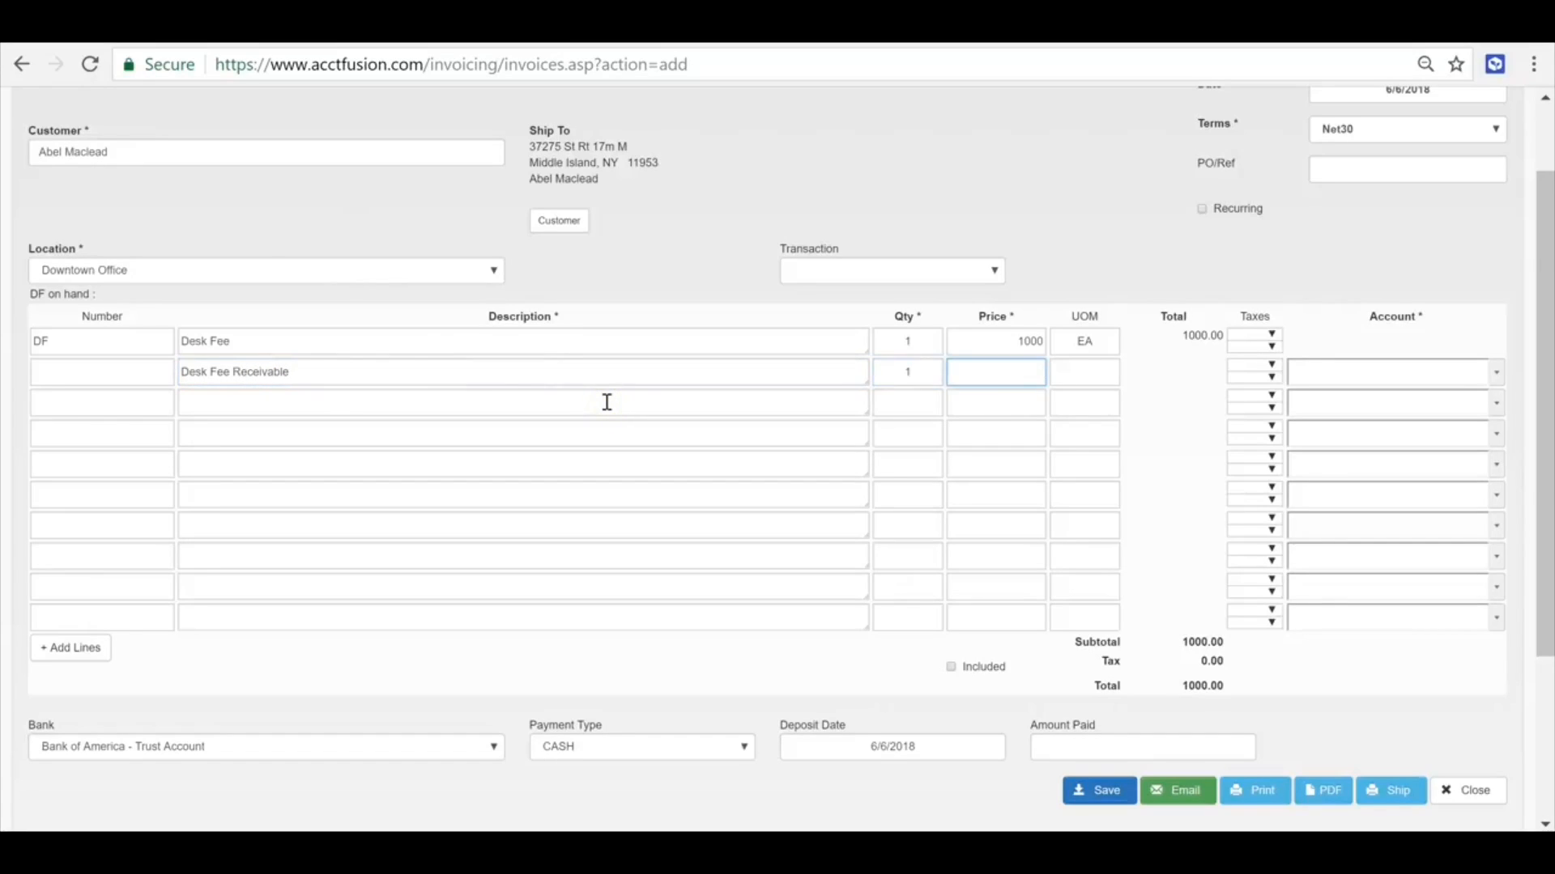
pyautogui.press('Tab')
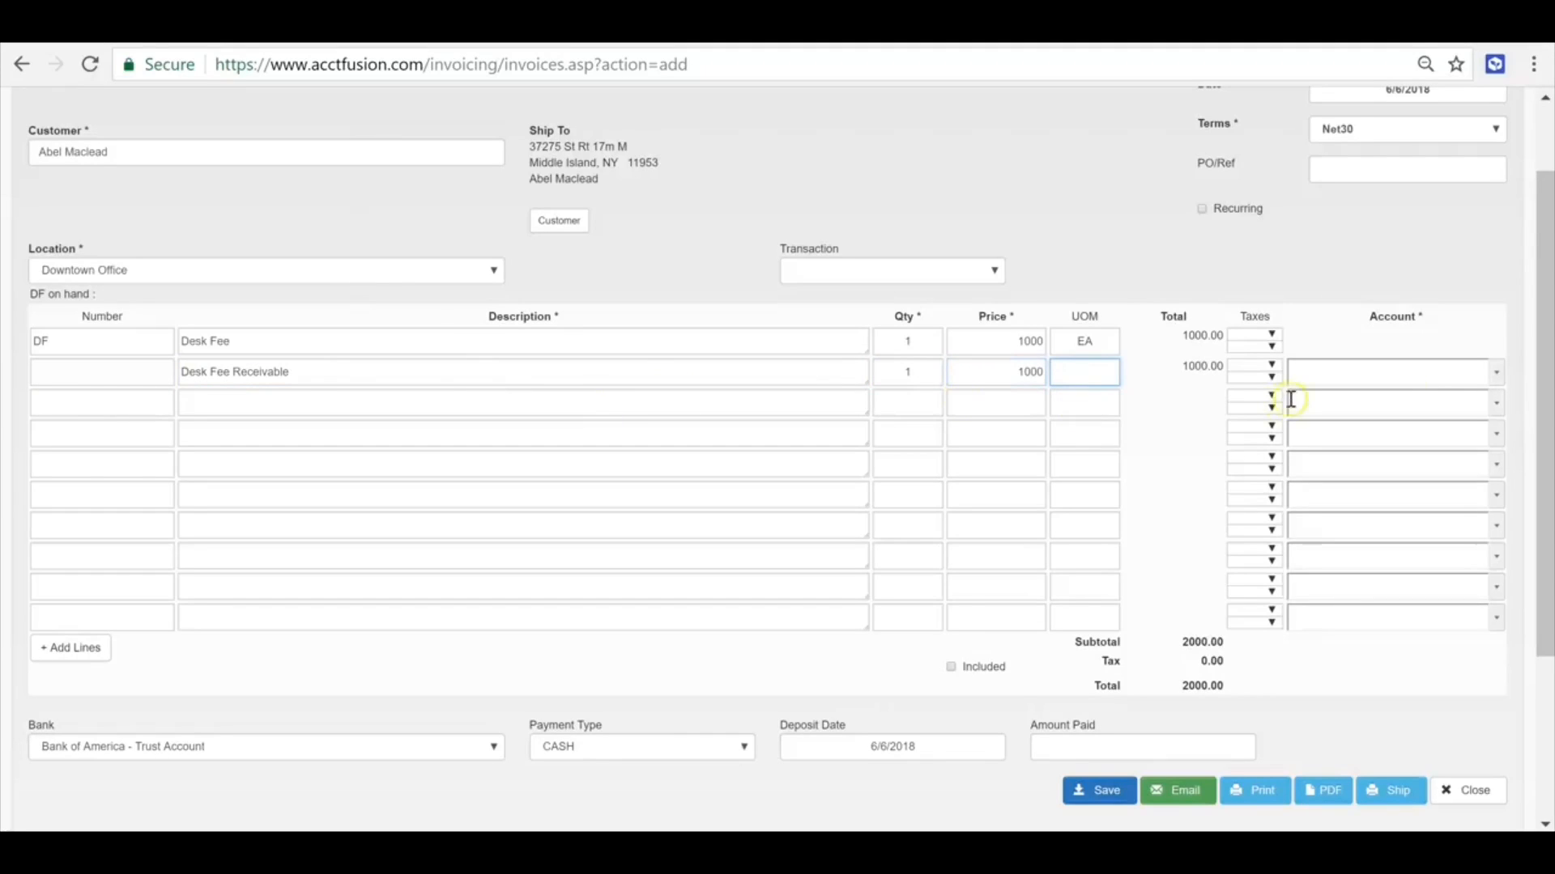
pyautogui.click(1495, 377)
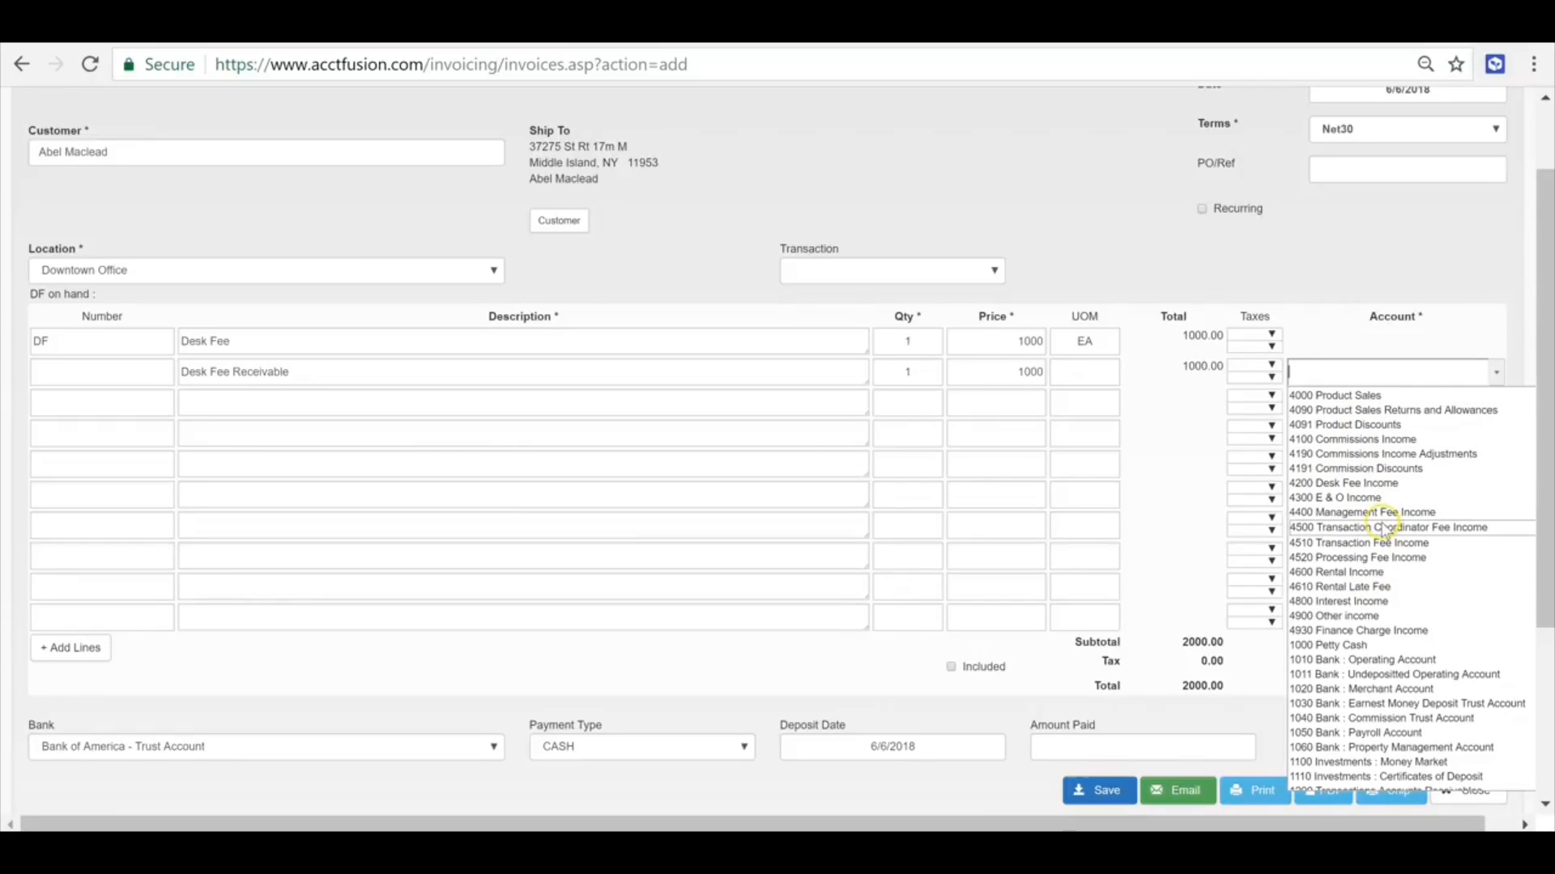
pyautogui.click(1346, 483)
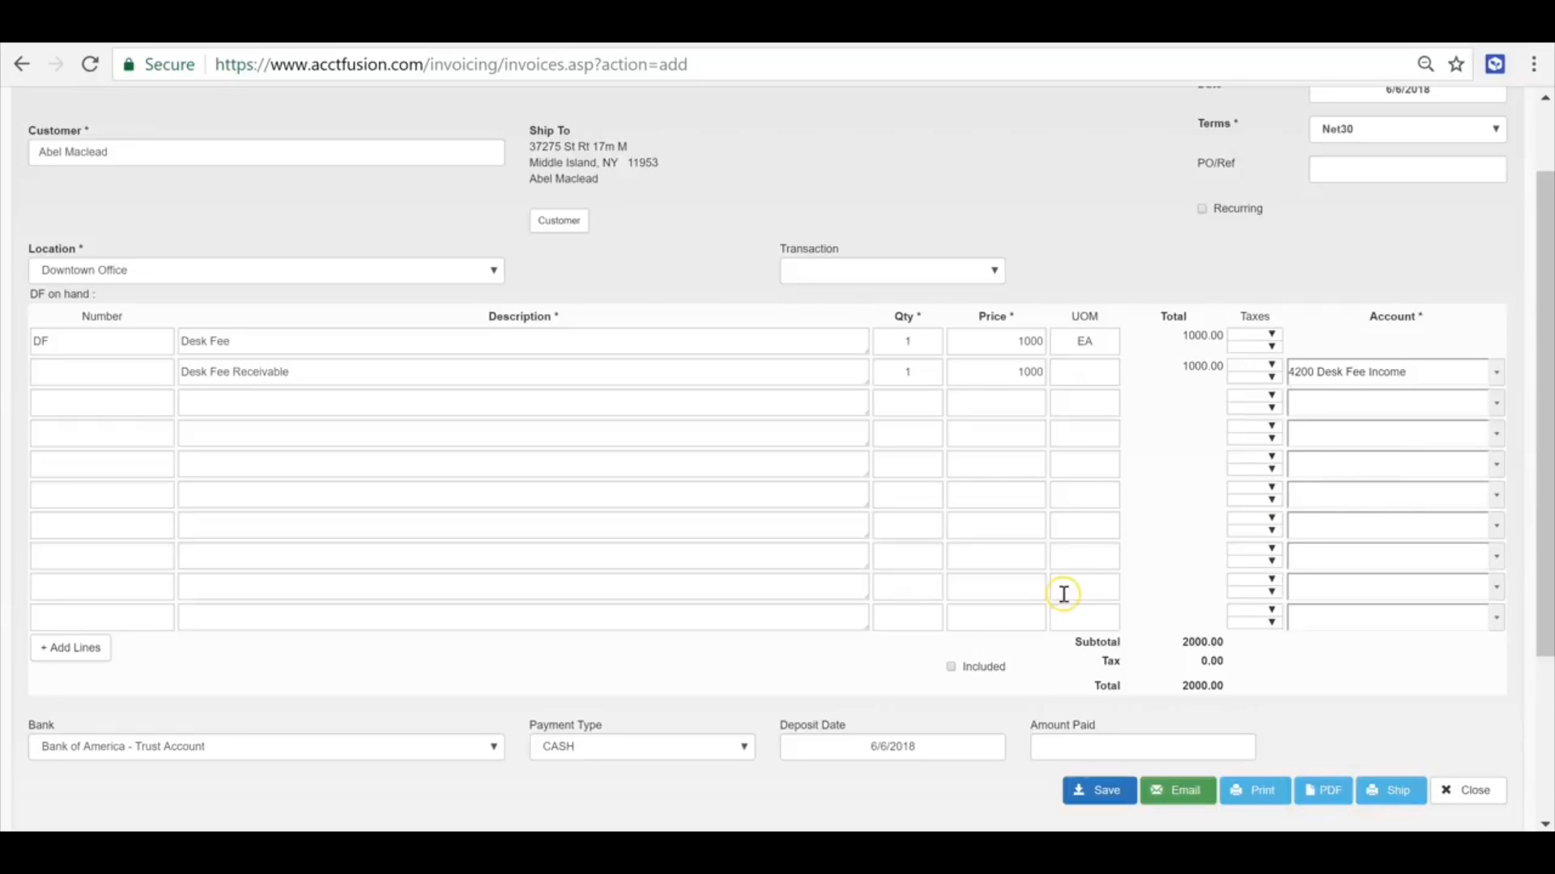
# - Mark the invoice as recurring and save it
pyautogui.scroll(-2, 1159, 605)
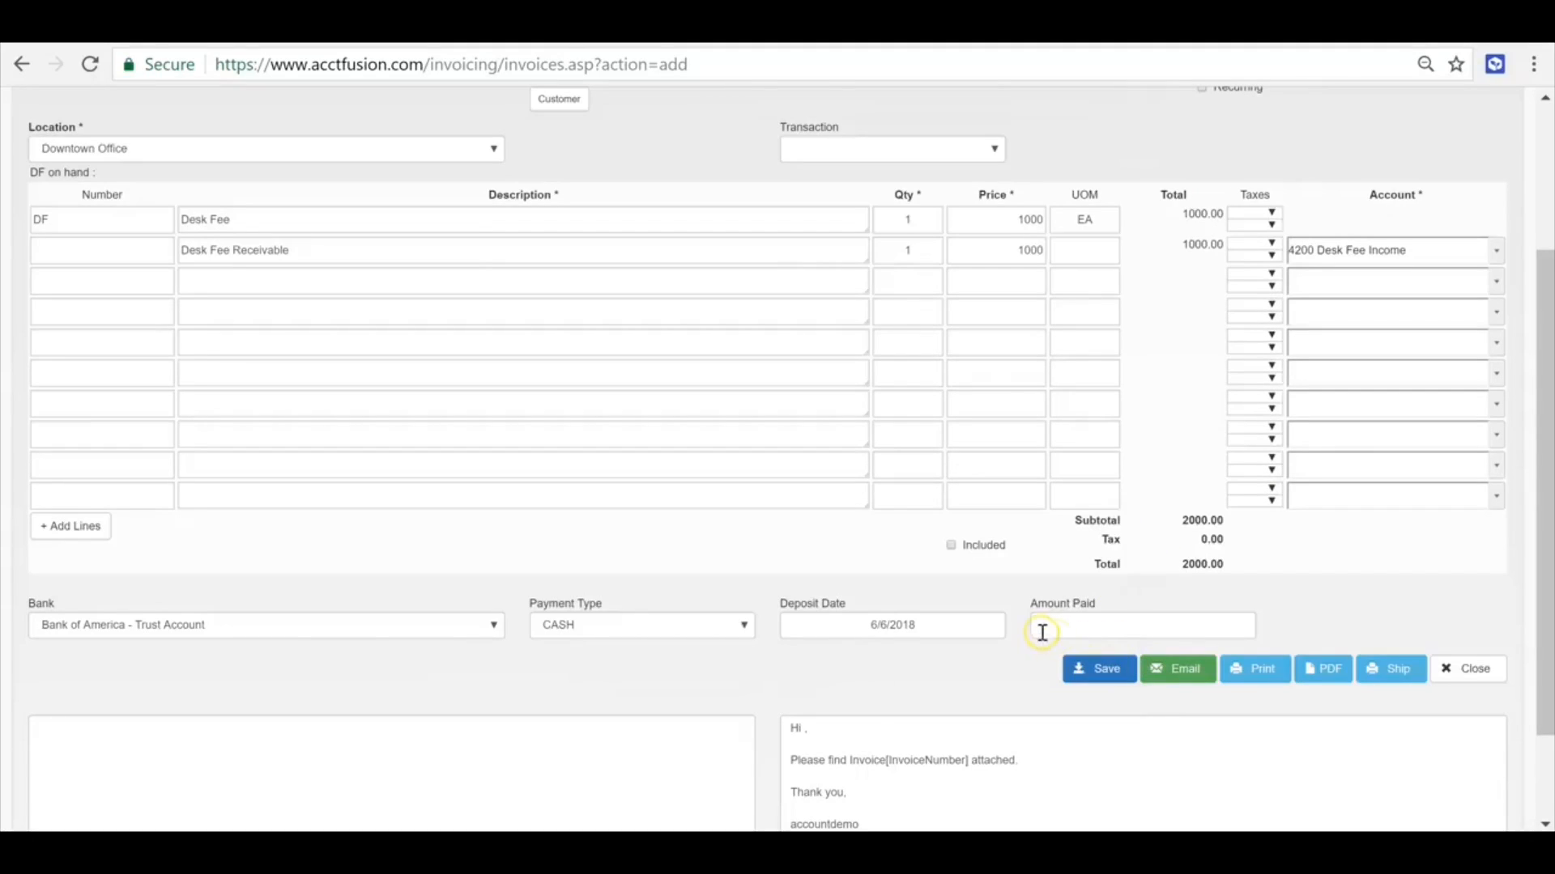
pyautogui.scroll(3, 952, 644)
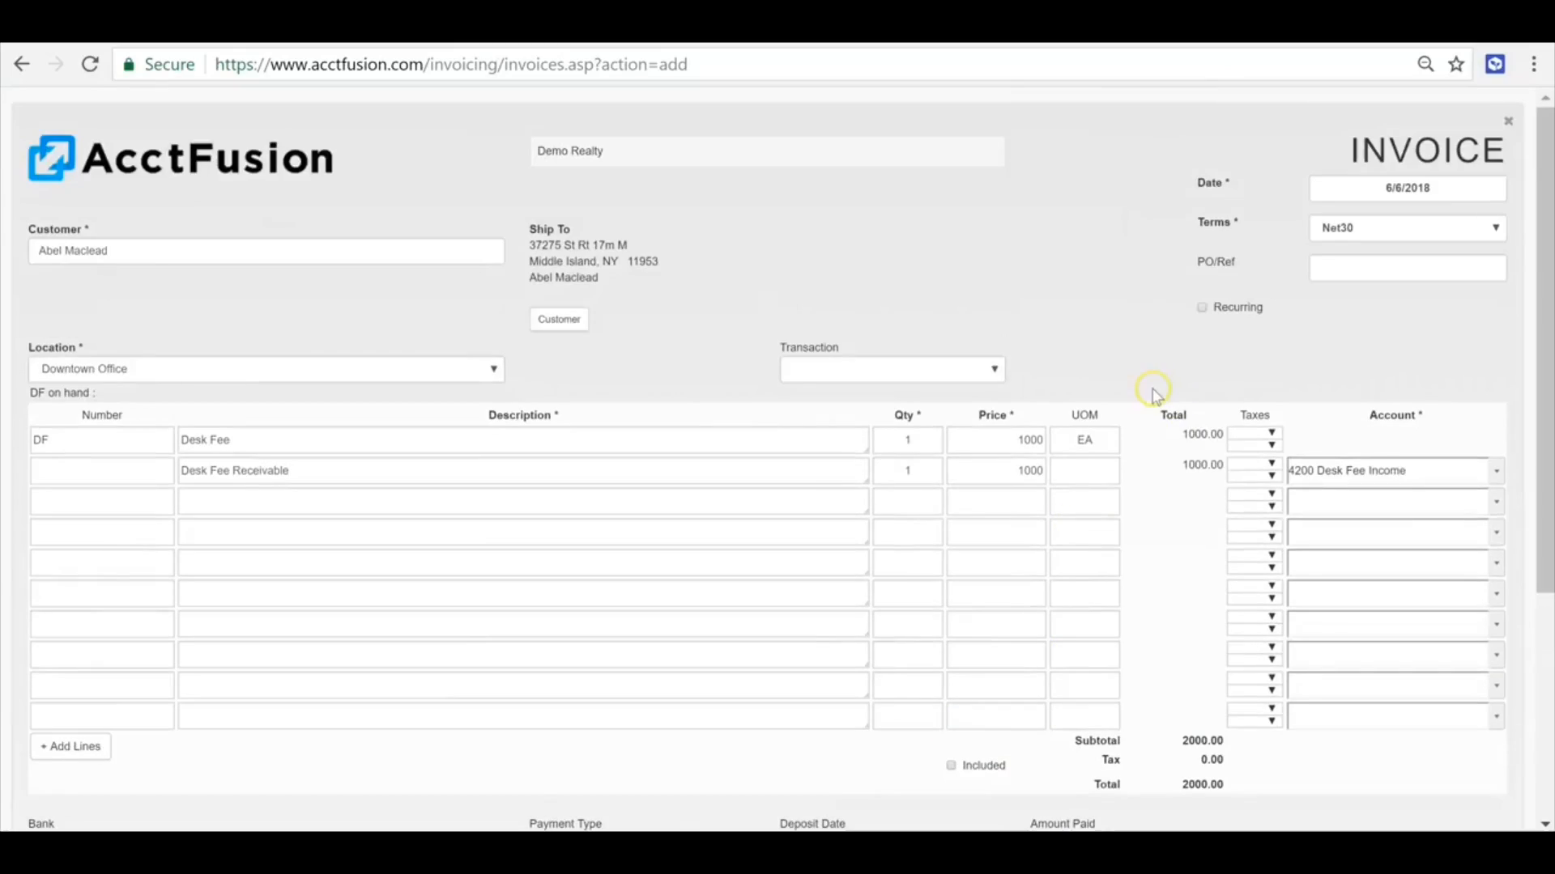
pyautogui.click(1203, 311)
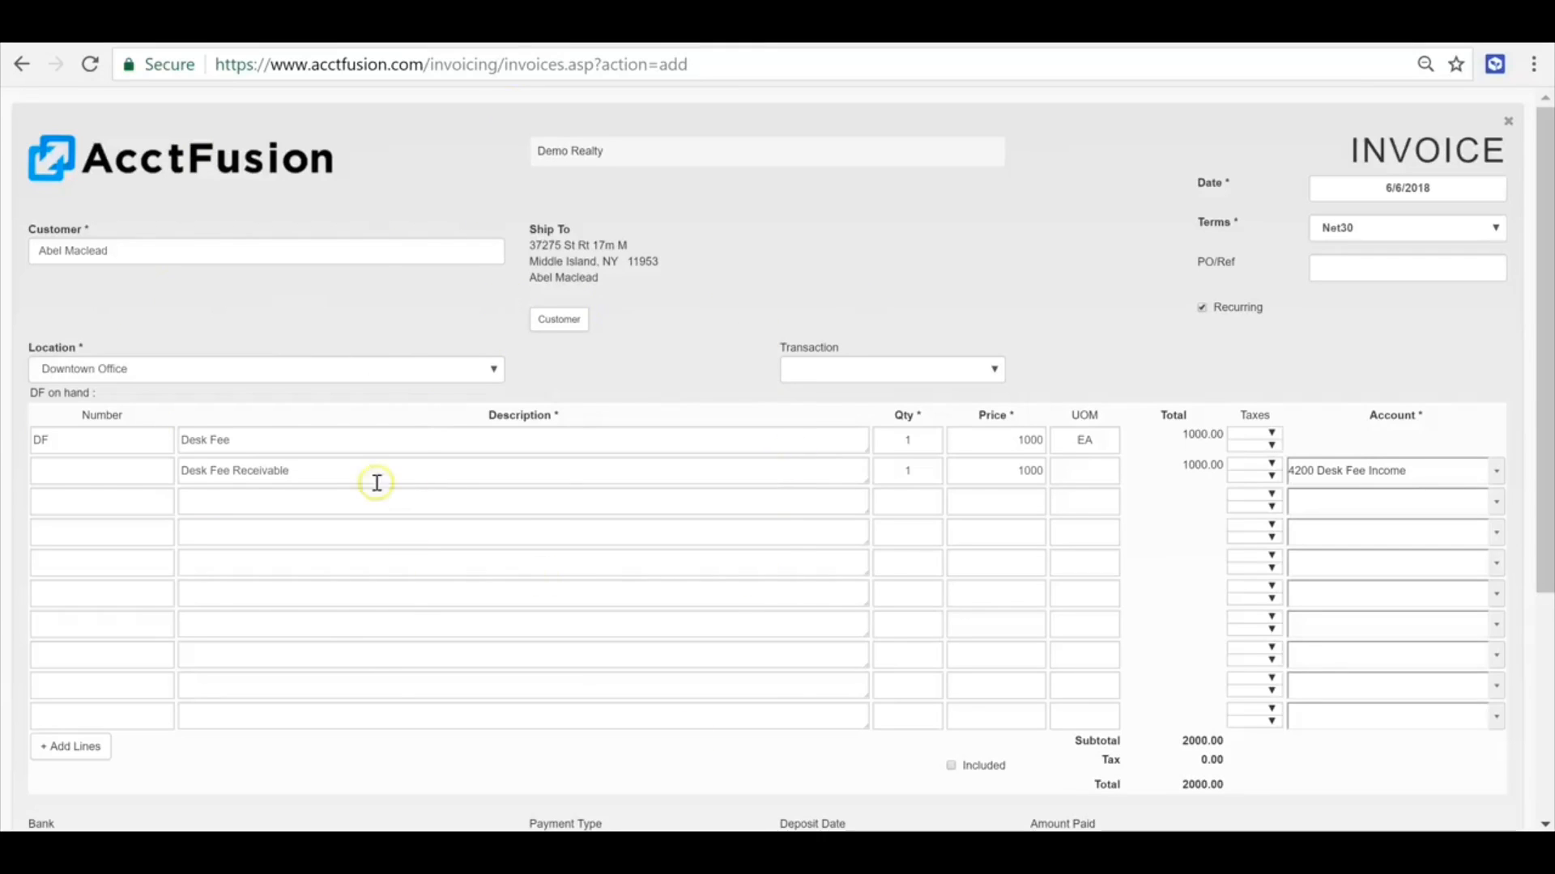
pyautogui.scroll(-3, 883, 413)
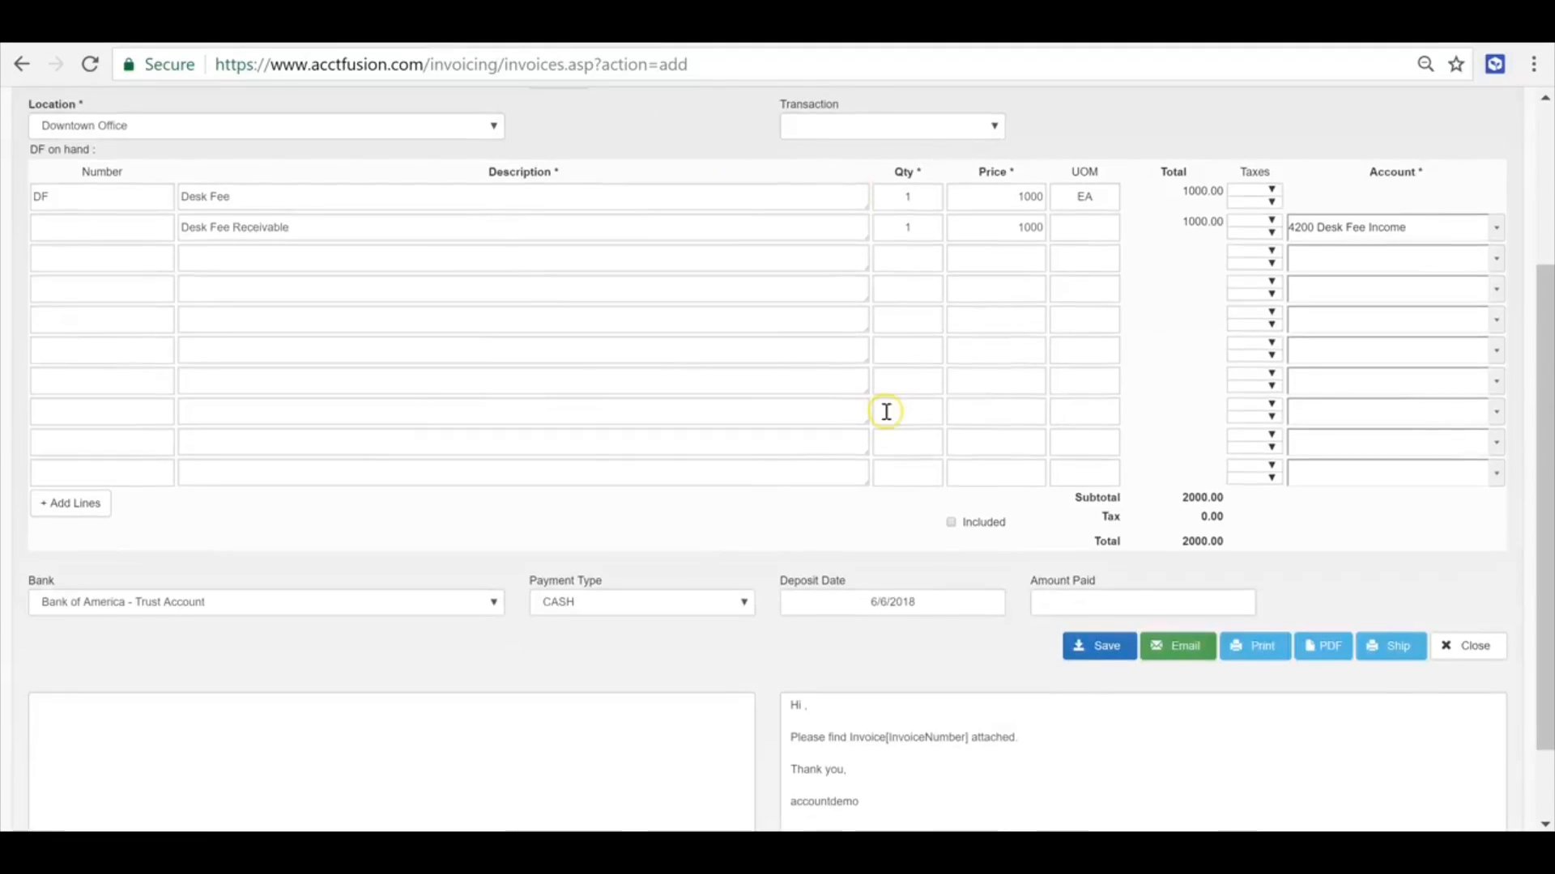
pyautogui.click(1094, 657)
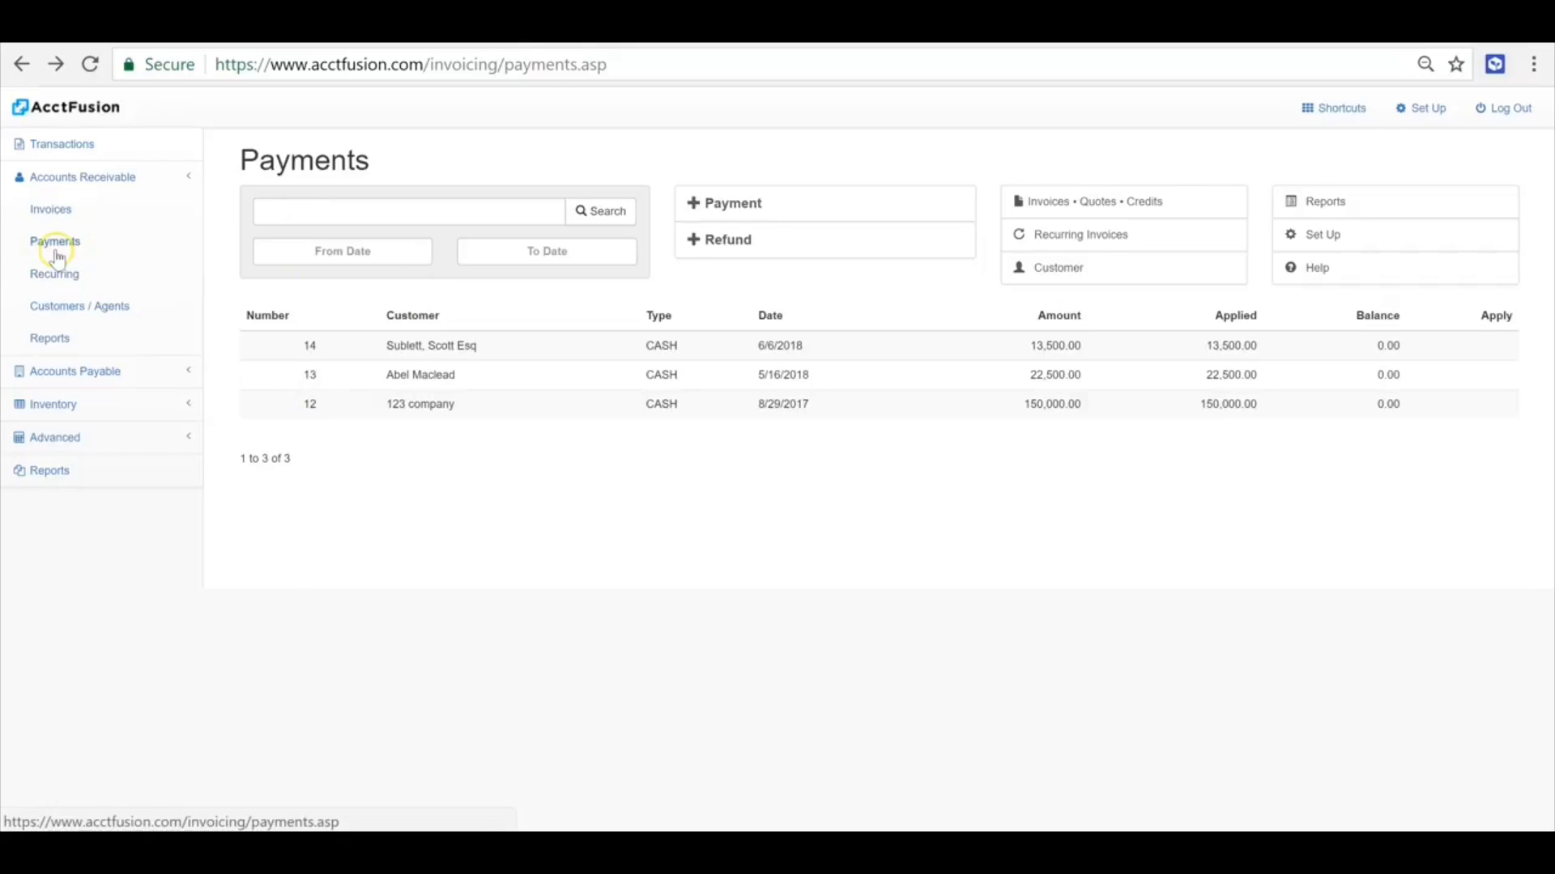
# - Start a new customer payment, choose the invoiced customer and retrieve that customer's open invoices
pyautogui.click(769, 204)
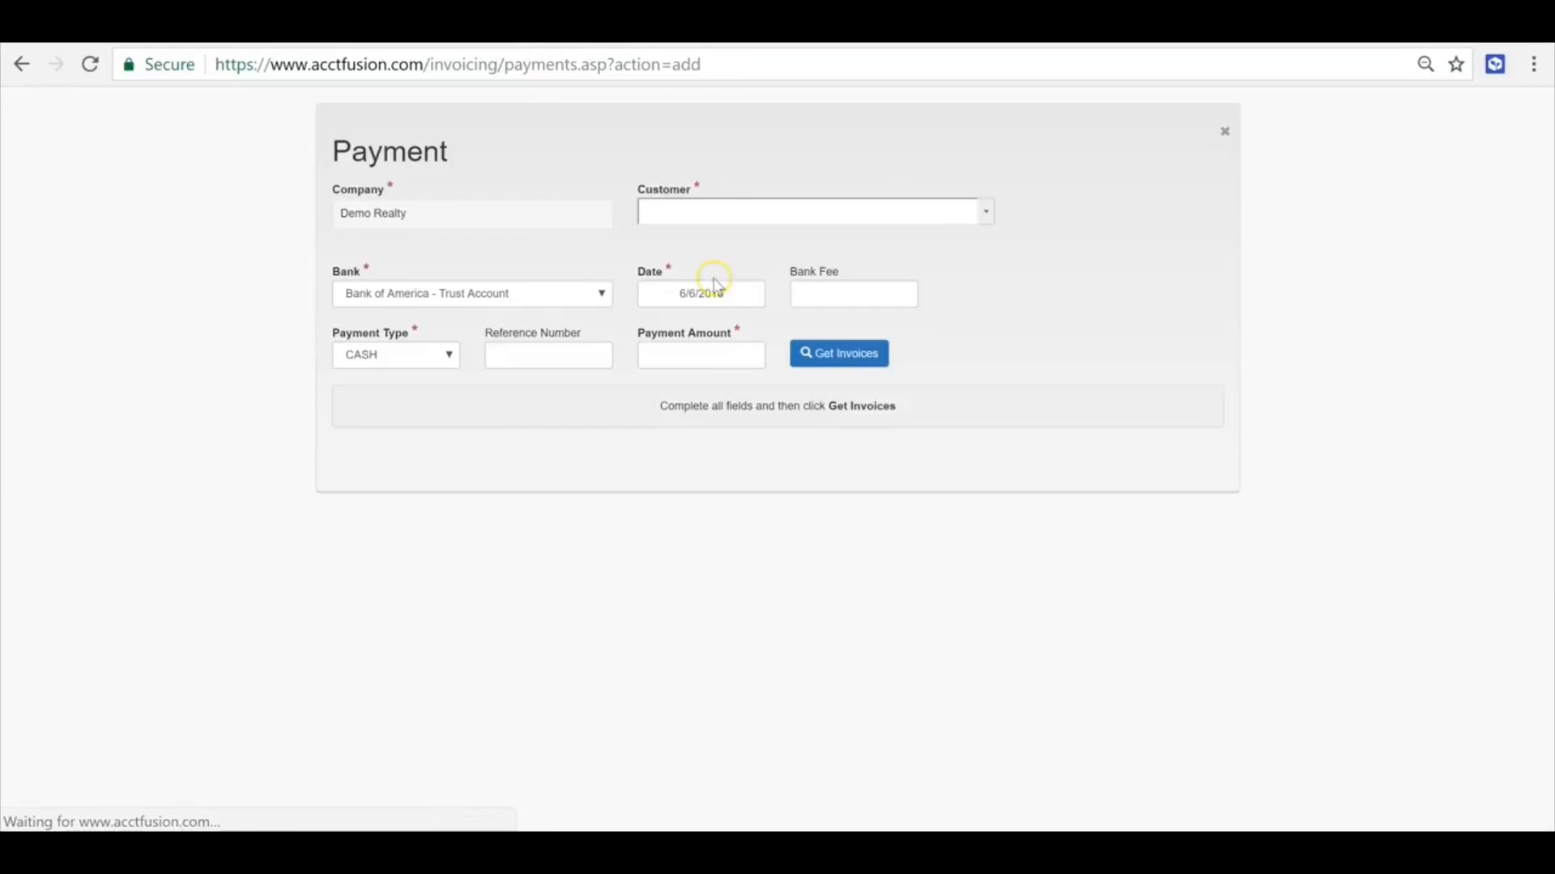
pyautogui.click(986, 212)
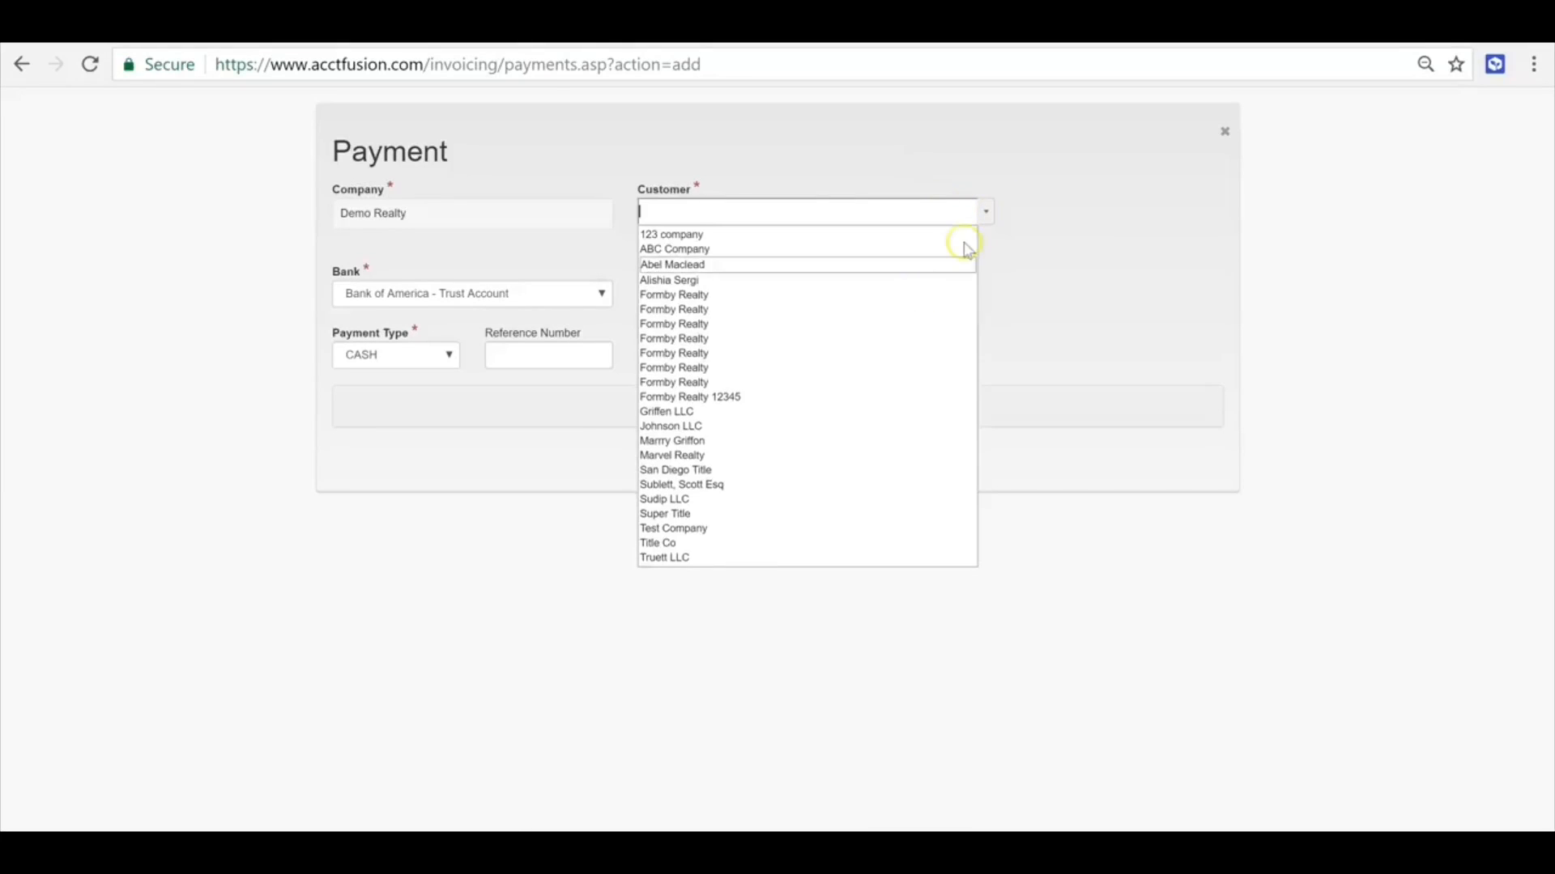
pyautogui.click(739, 264)
pyautogui.click(824, 356)
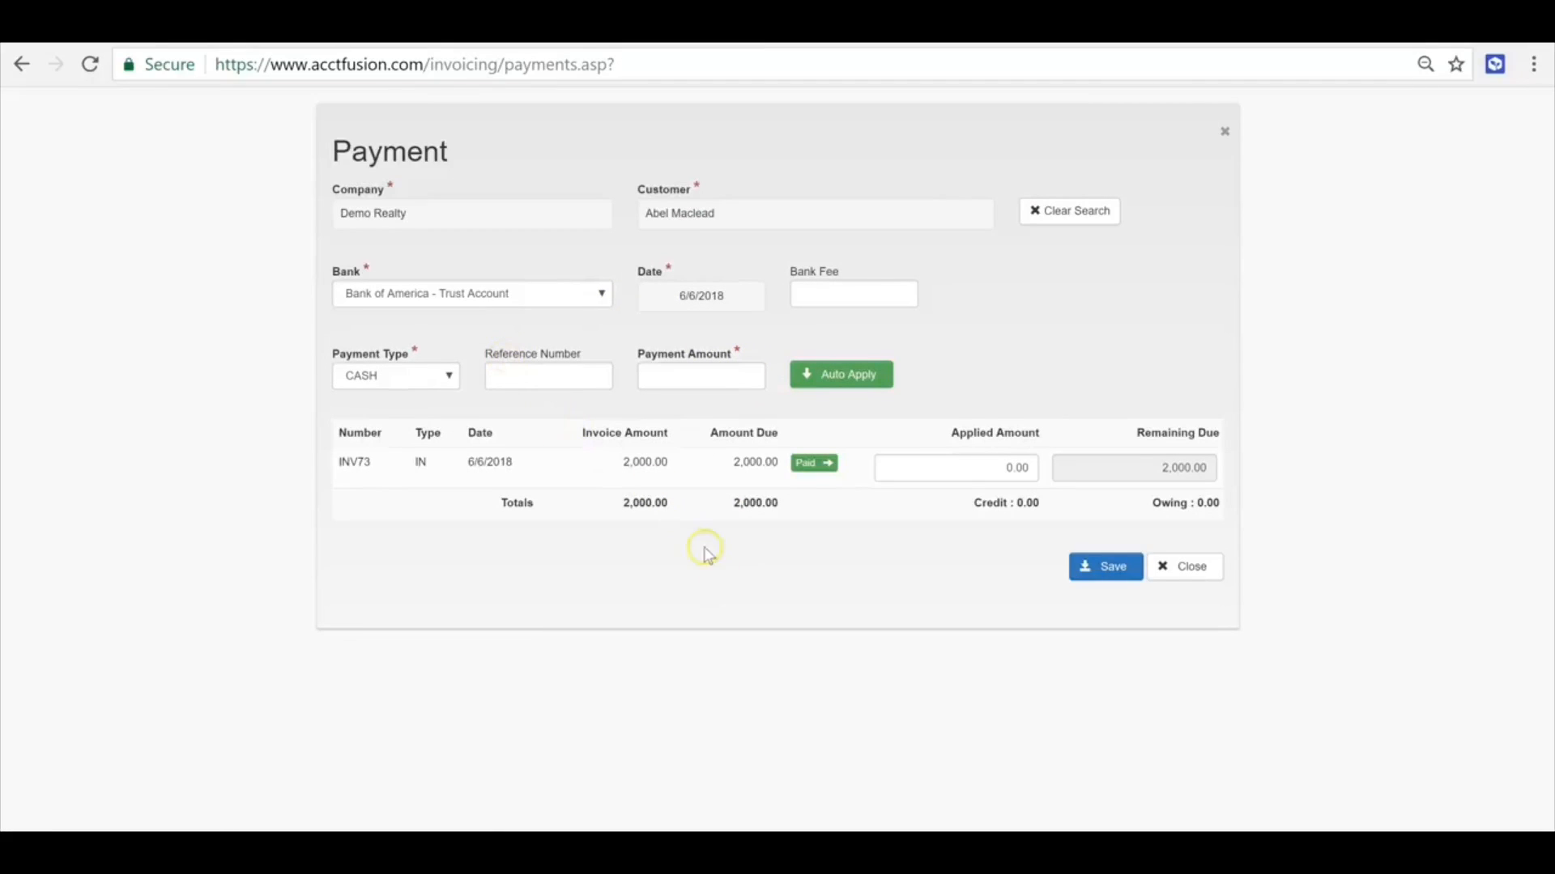
# - Apply full payment to the open invoice and set the payment amount to 2000
pyautogui.click(811, 463)
pyautogui.click(688, 381)
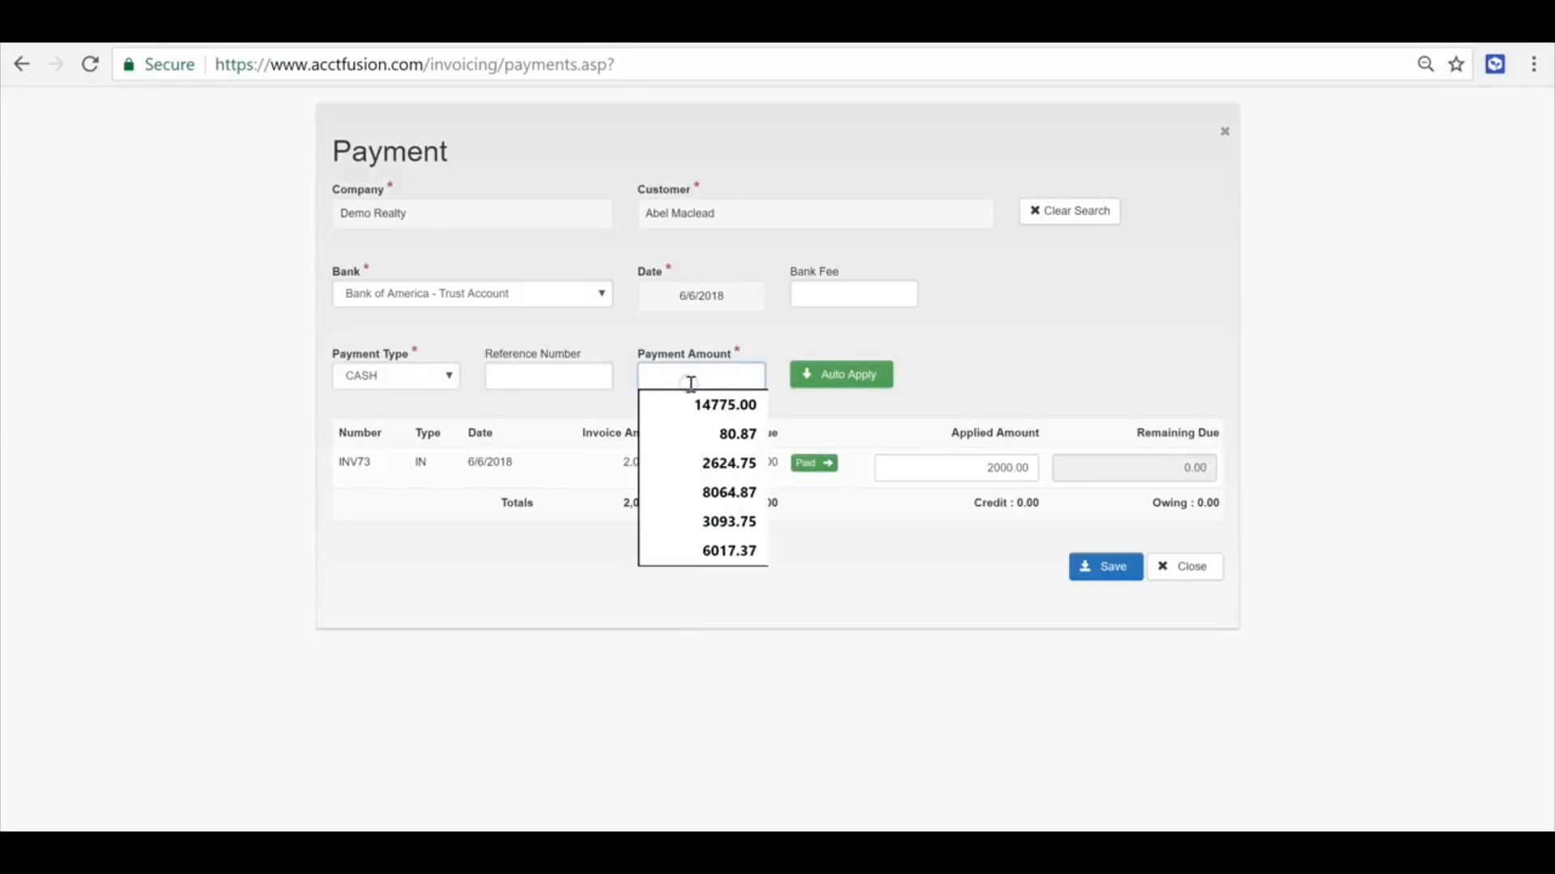
pyautogui.write('2000')
pyautogui.click(1135, 317)
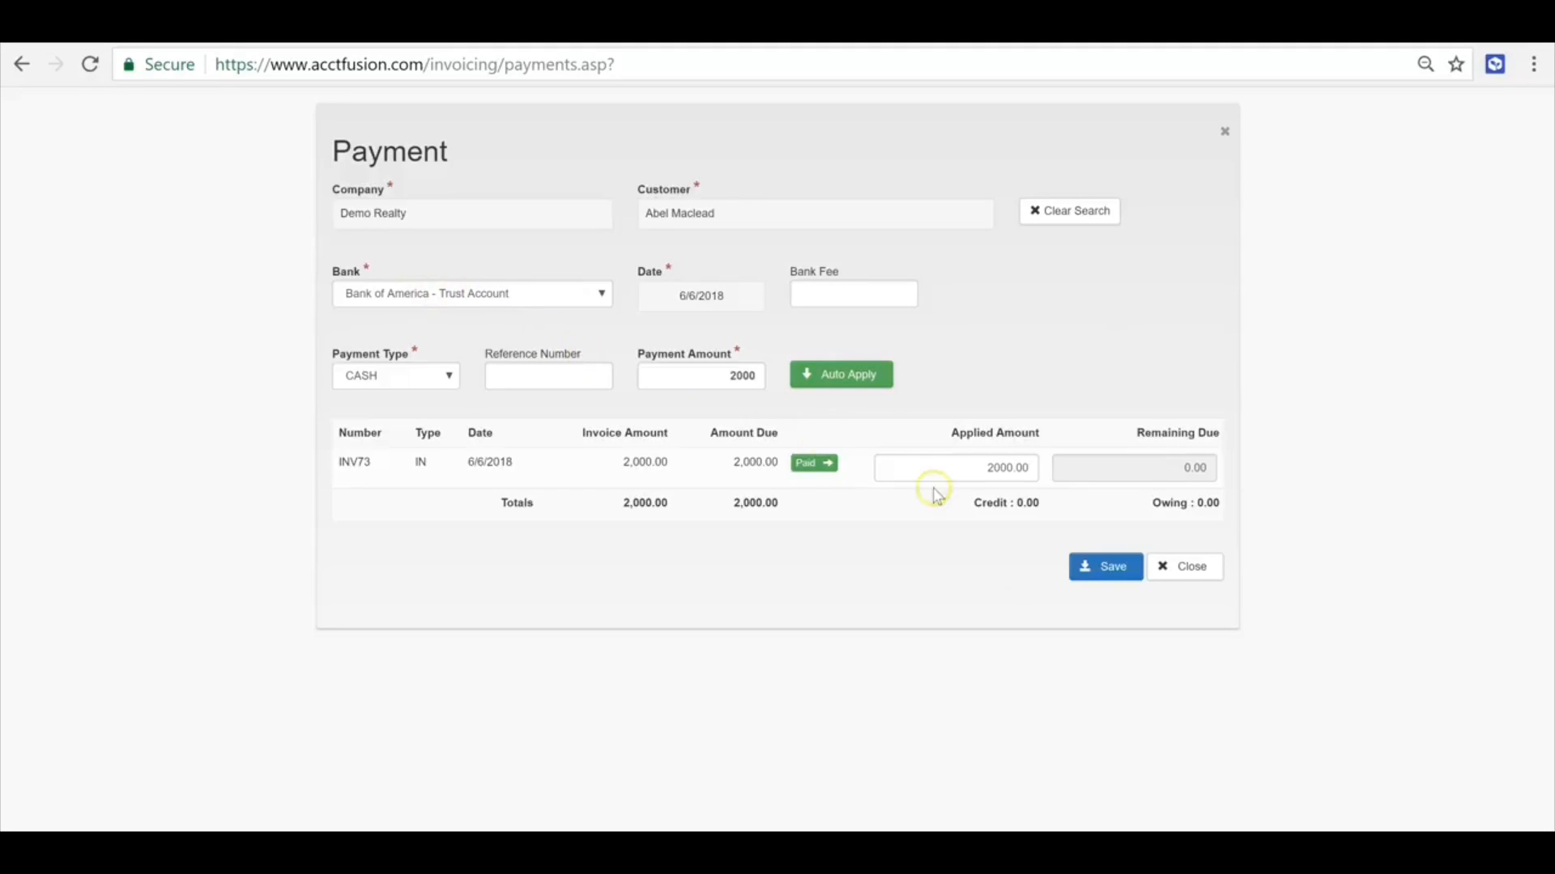
# - Save the payment and return to the main dashboard
pyautogui.click(1113, 571)
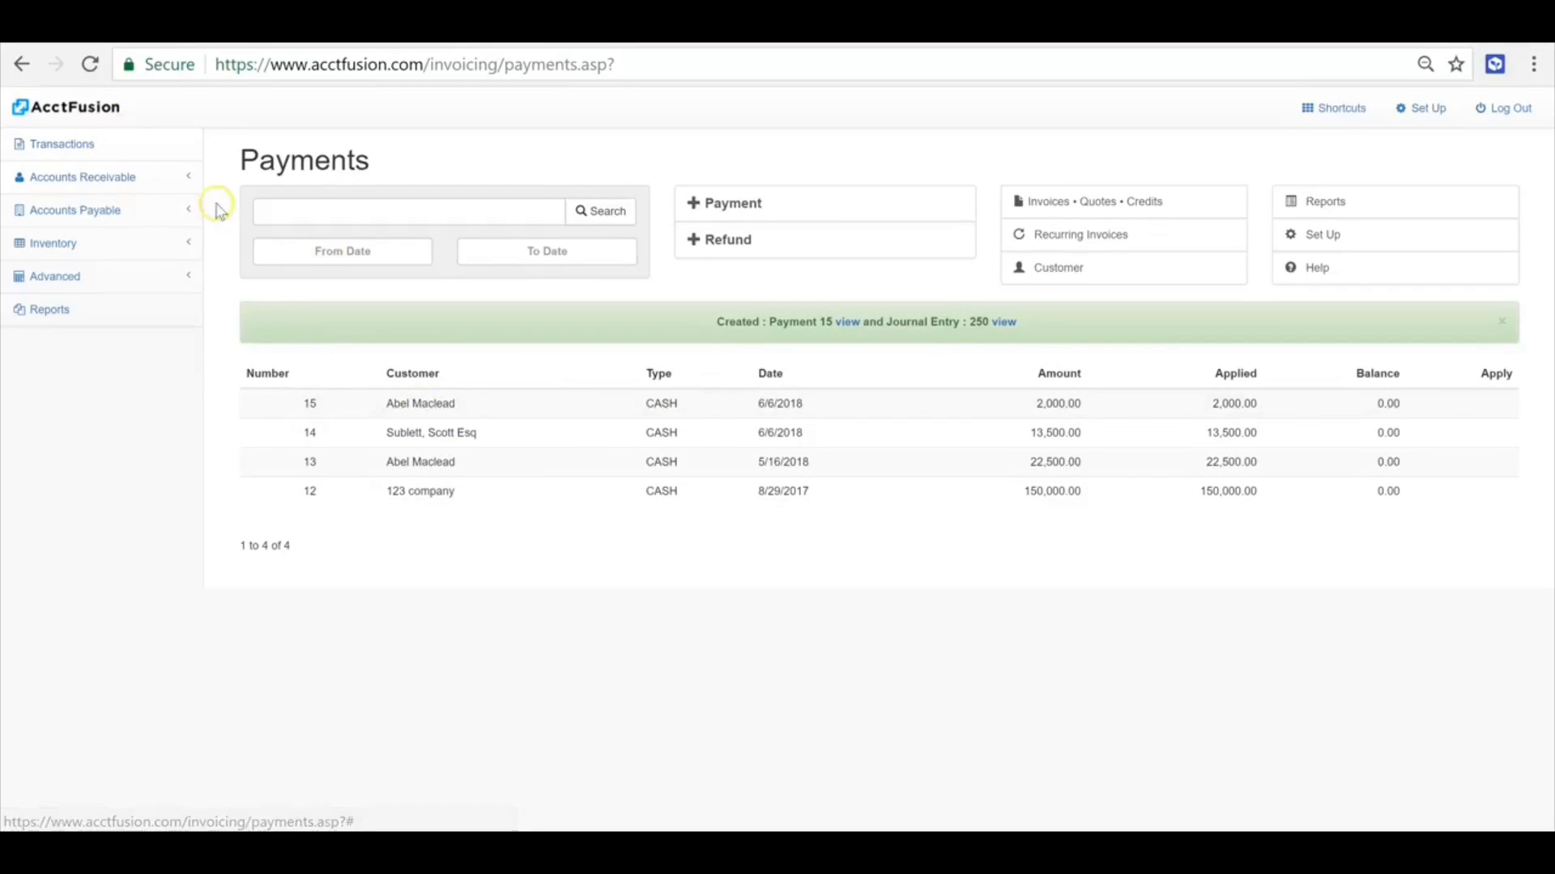
pyautogui.click(103, 108)
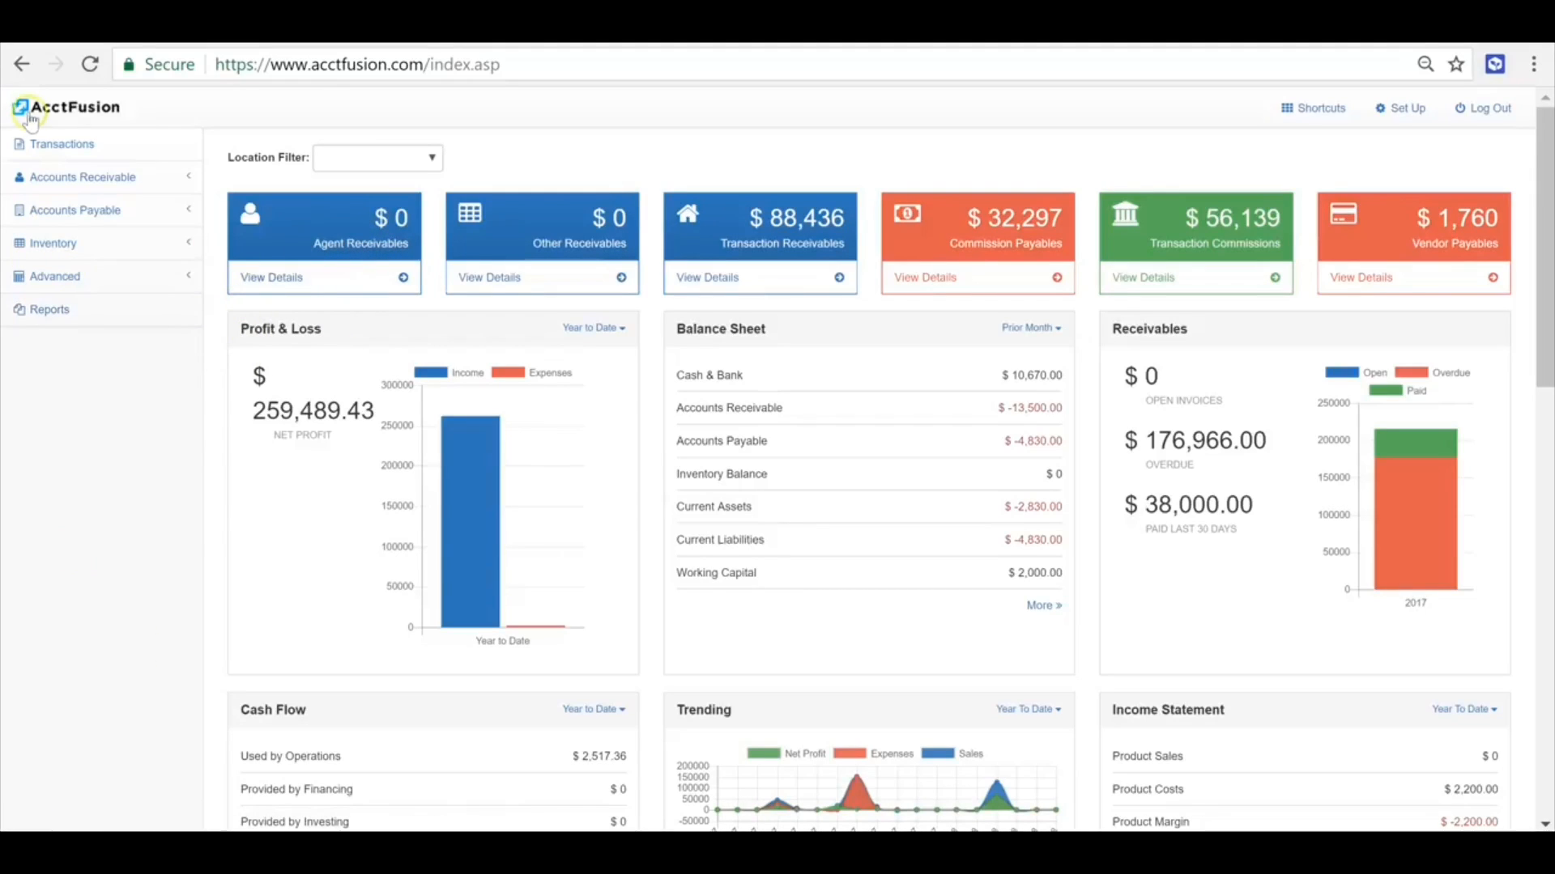
# - Look over the customer list and the Agent, Other and Transaction Receivables figures on the dashboard
pyautogui.click(145, 178)
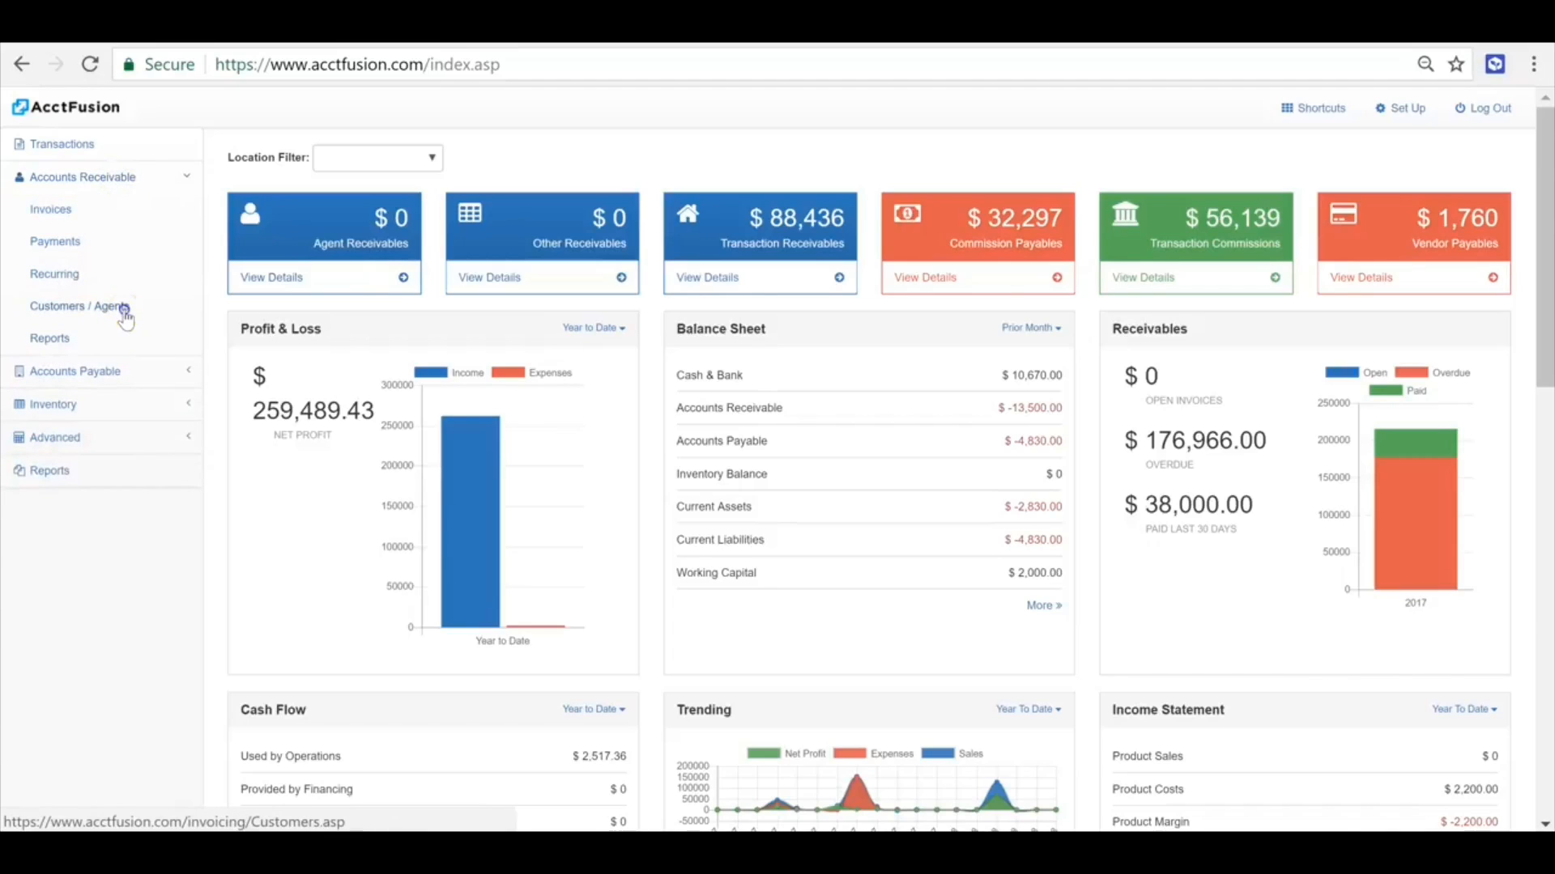
pyautogui.click(124, 306)
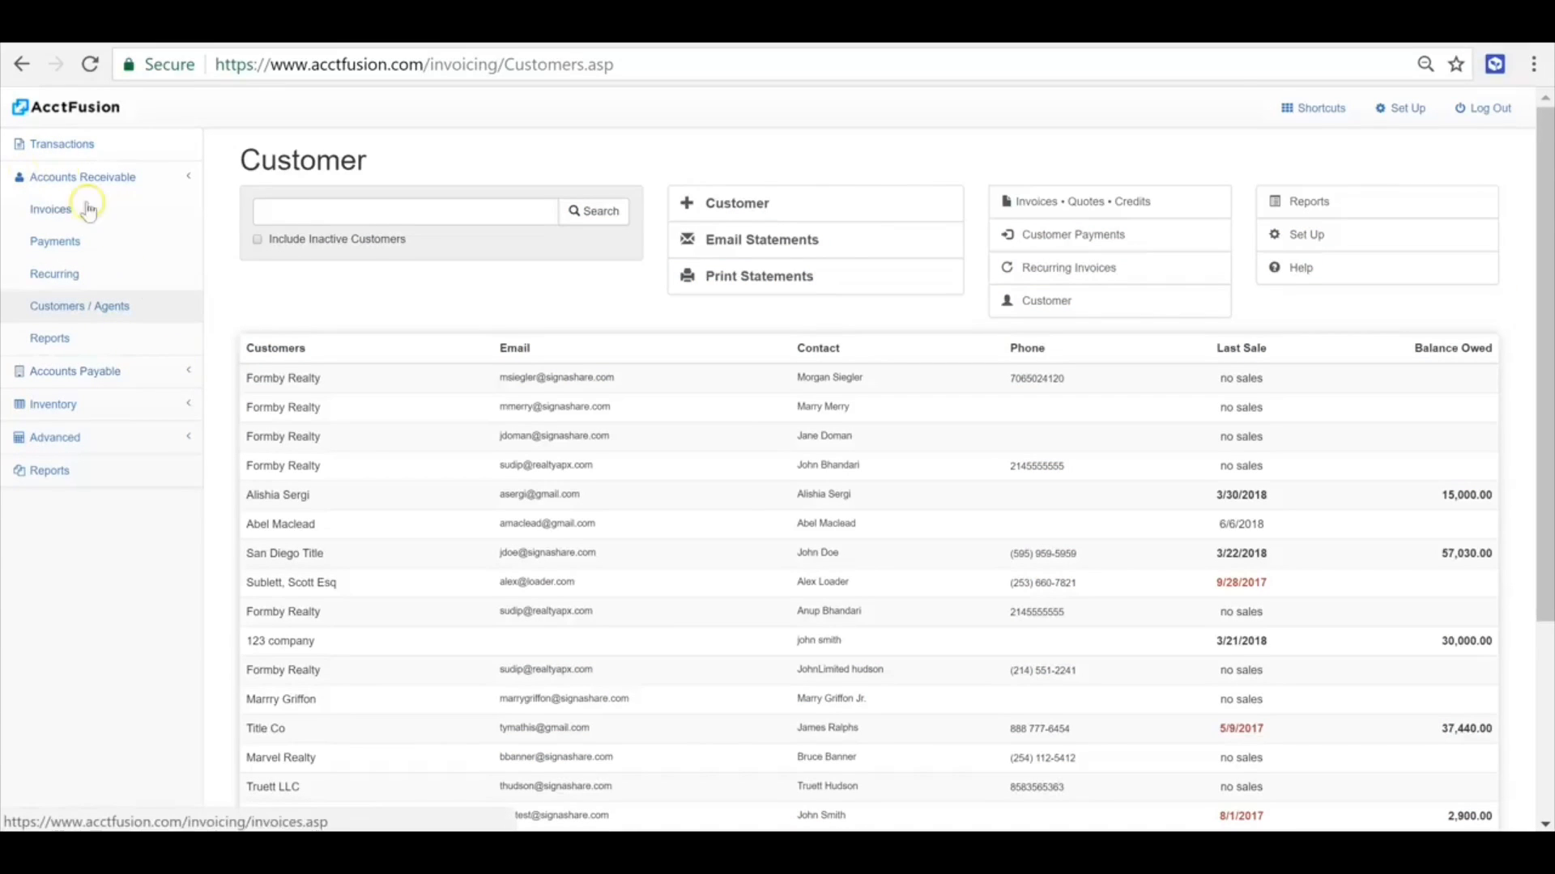
pyautogui.click(92, 117)
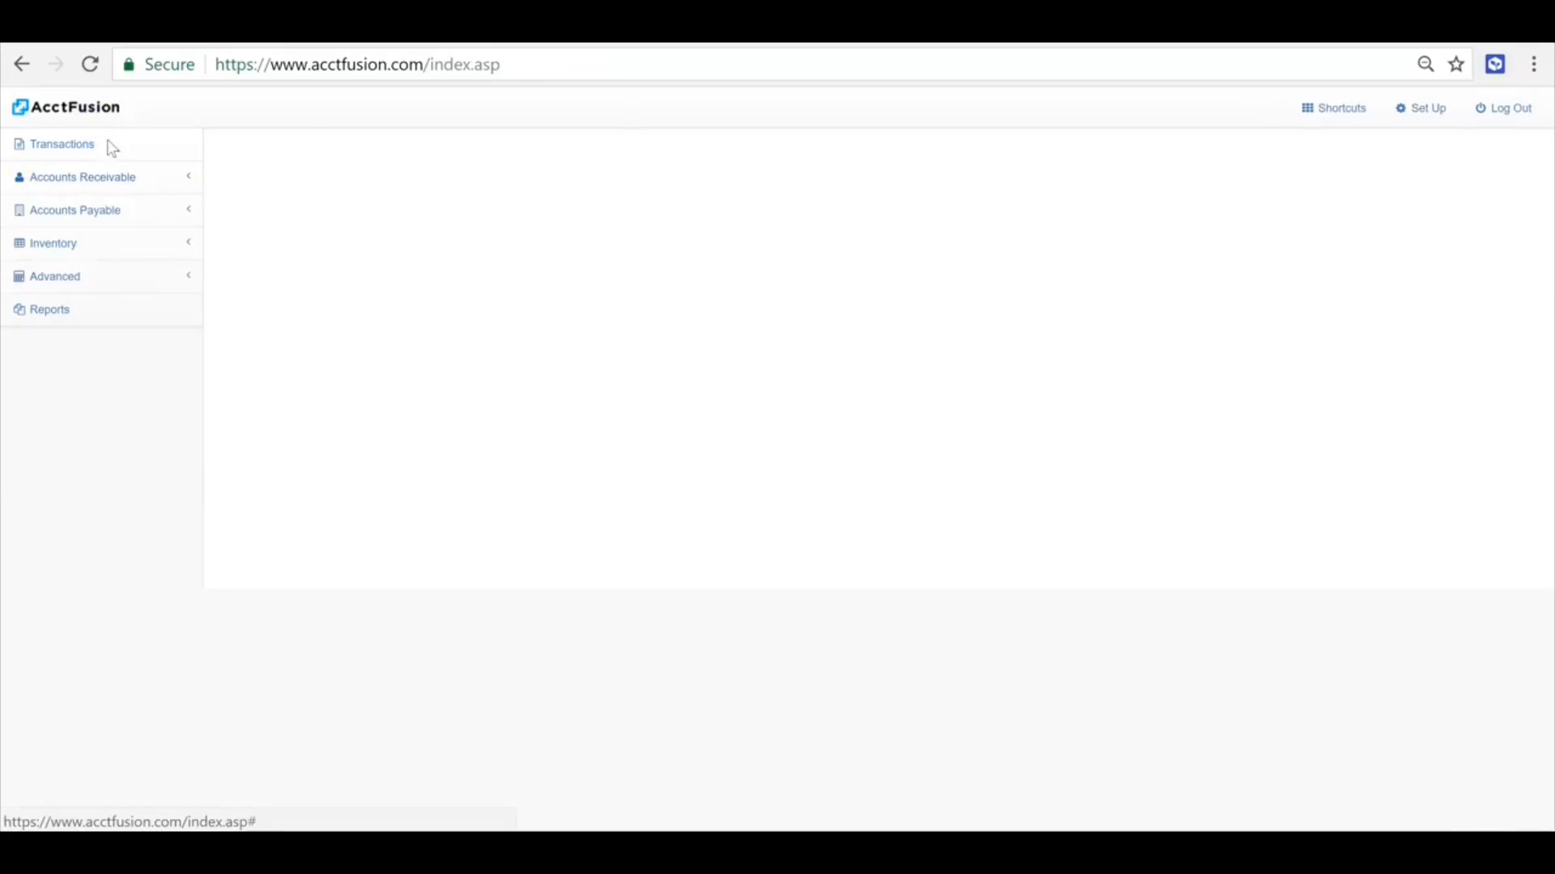
pyautogui.moveTo(376, 244); pyautogui.dragTo(412, 243)
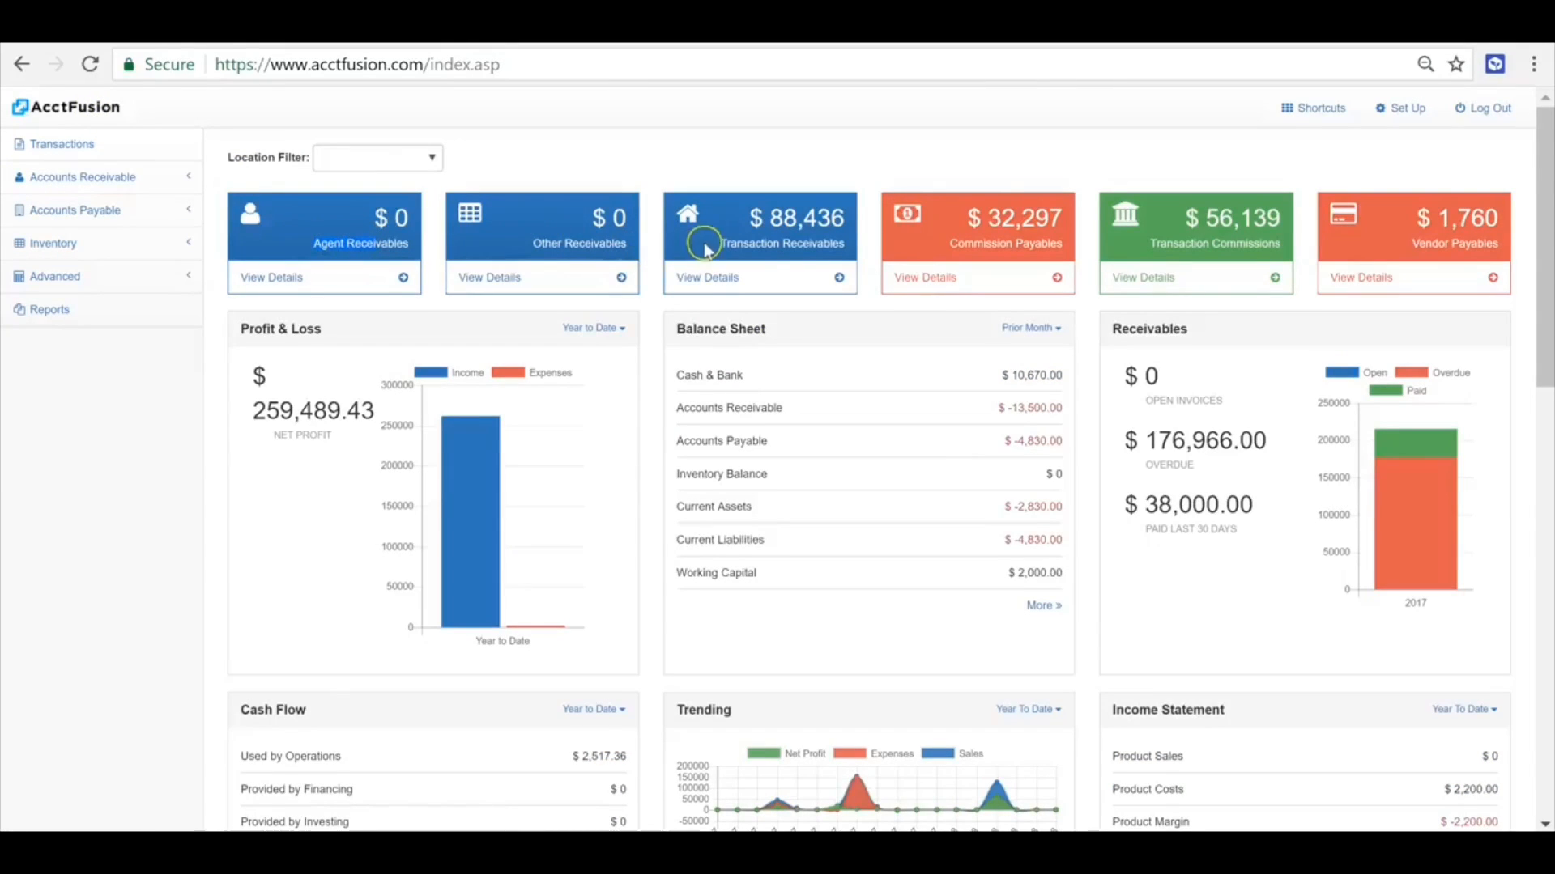
pyautogui.moveTo(717, 244); pyautogui.dragTo(880, 248)
pyautogui.moveTo(564, 243); pyautogui.dragTo(631, 249)
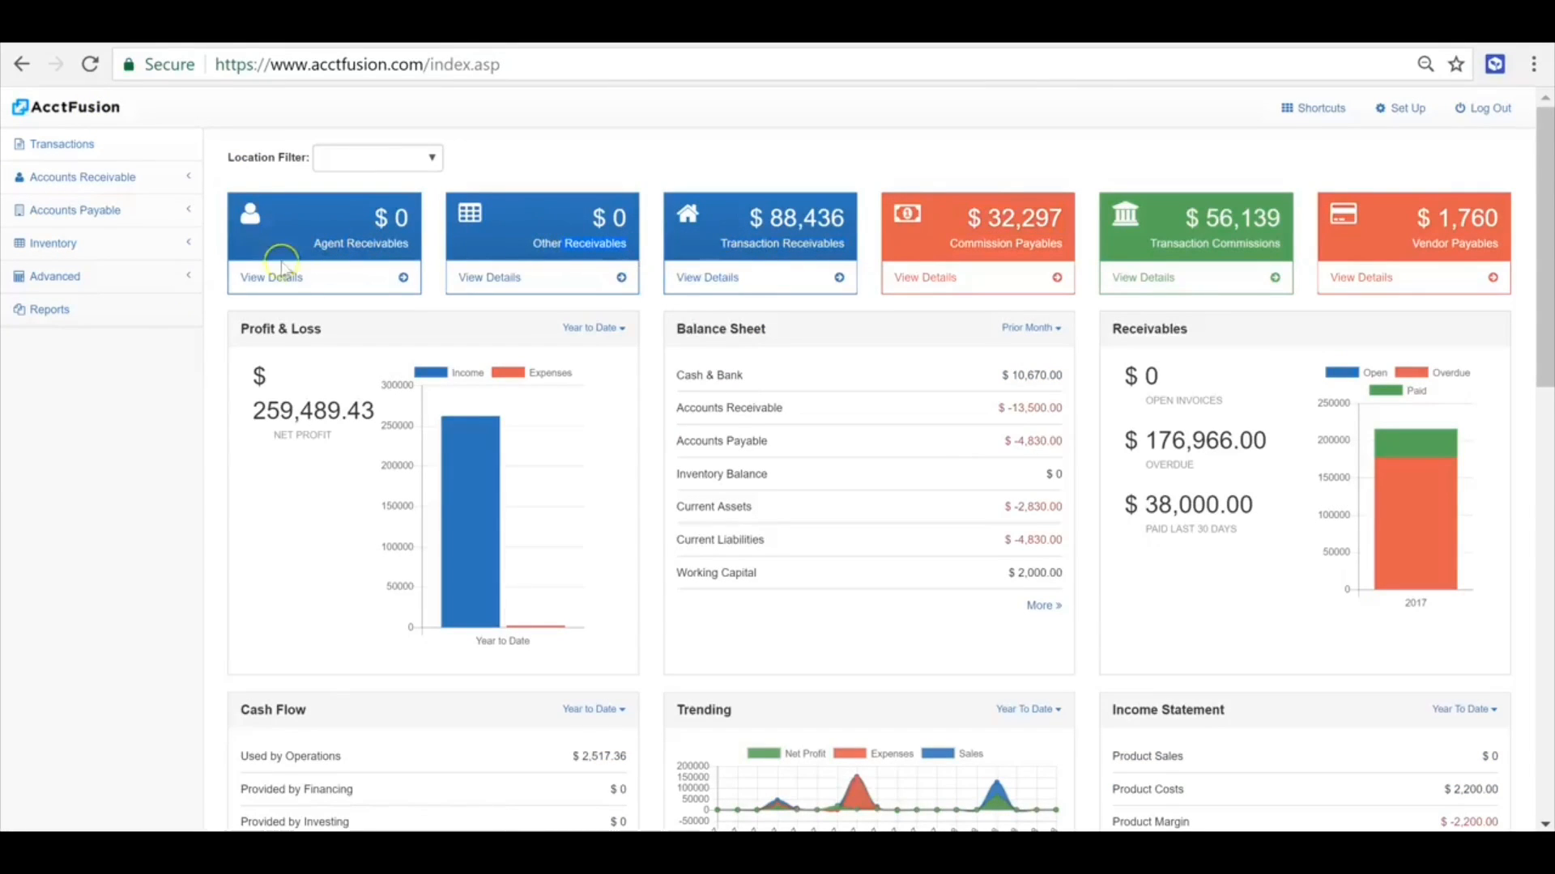
# - Open the invoiced agent's customer record, check its Group assignment and close the record
pyautogui.click(71, 177)
pyautogui.click(98, 311)
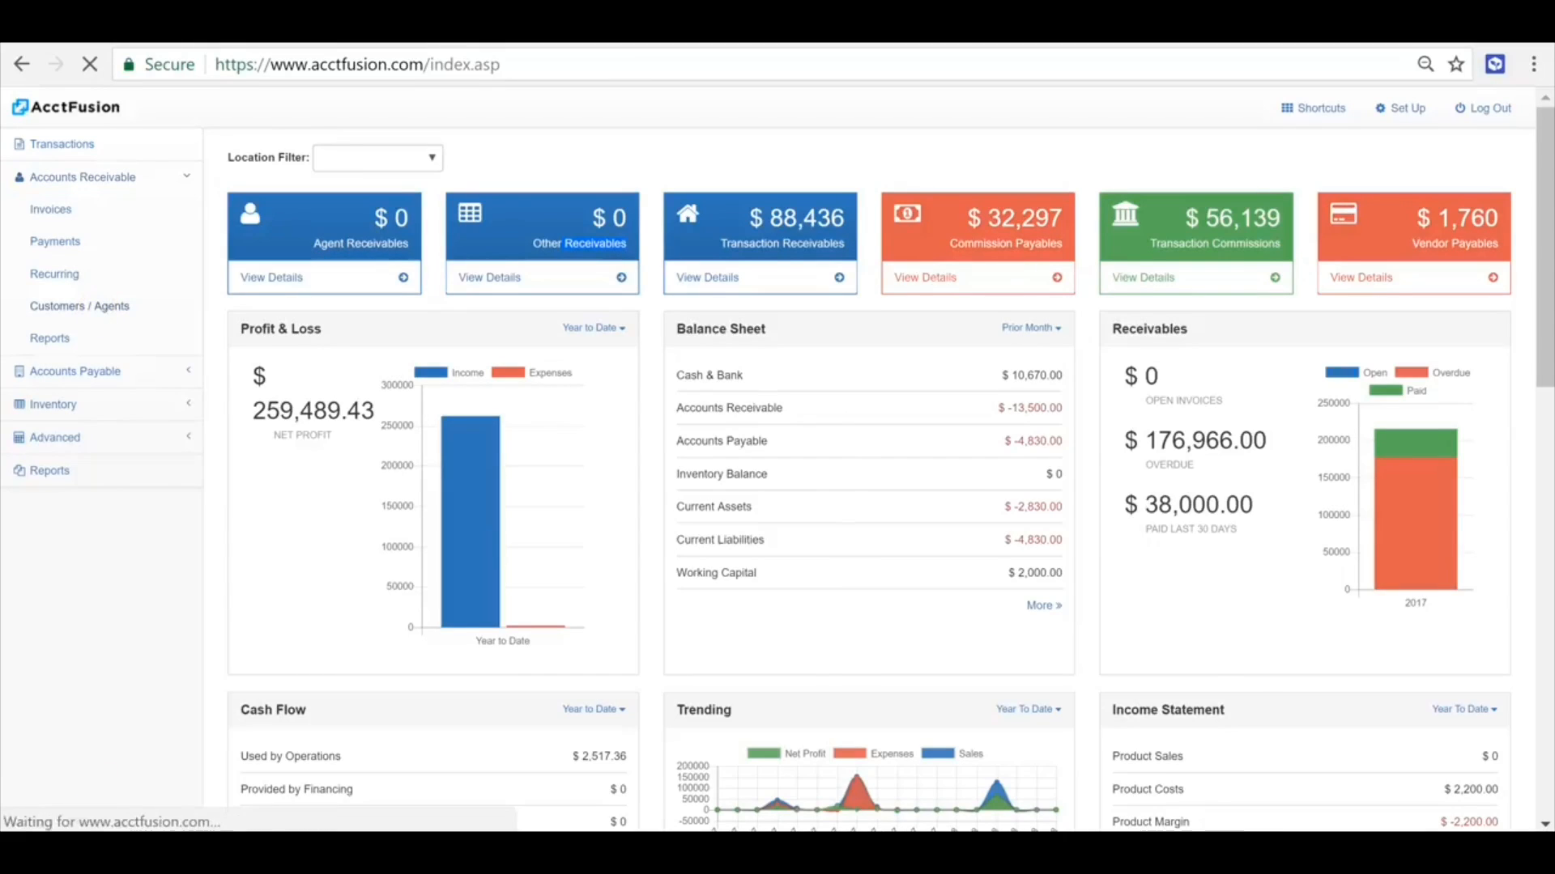
pyautogui.click(387, 579)
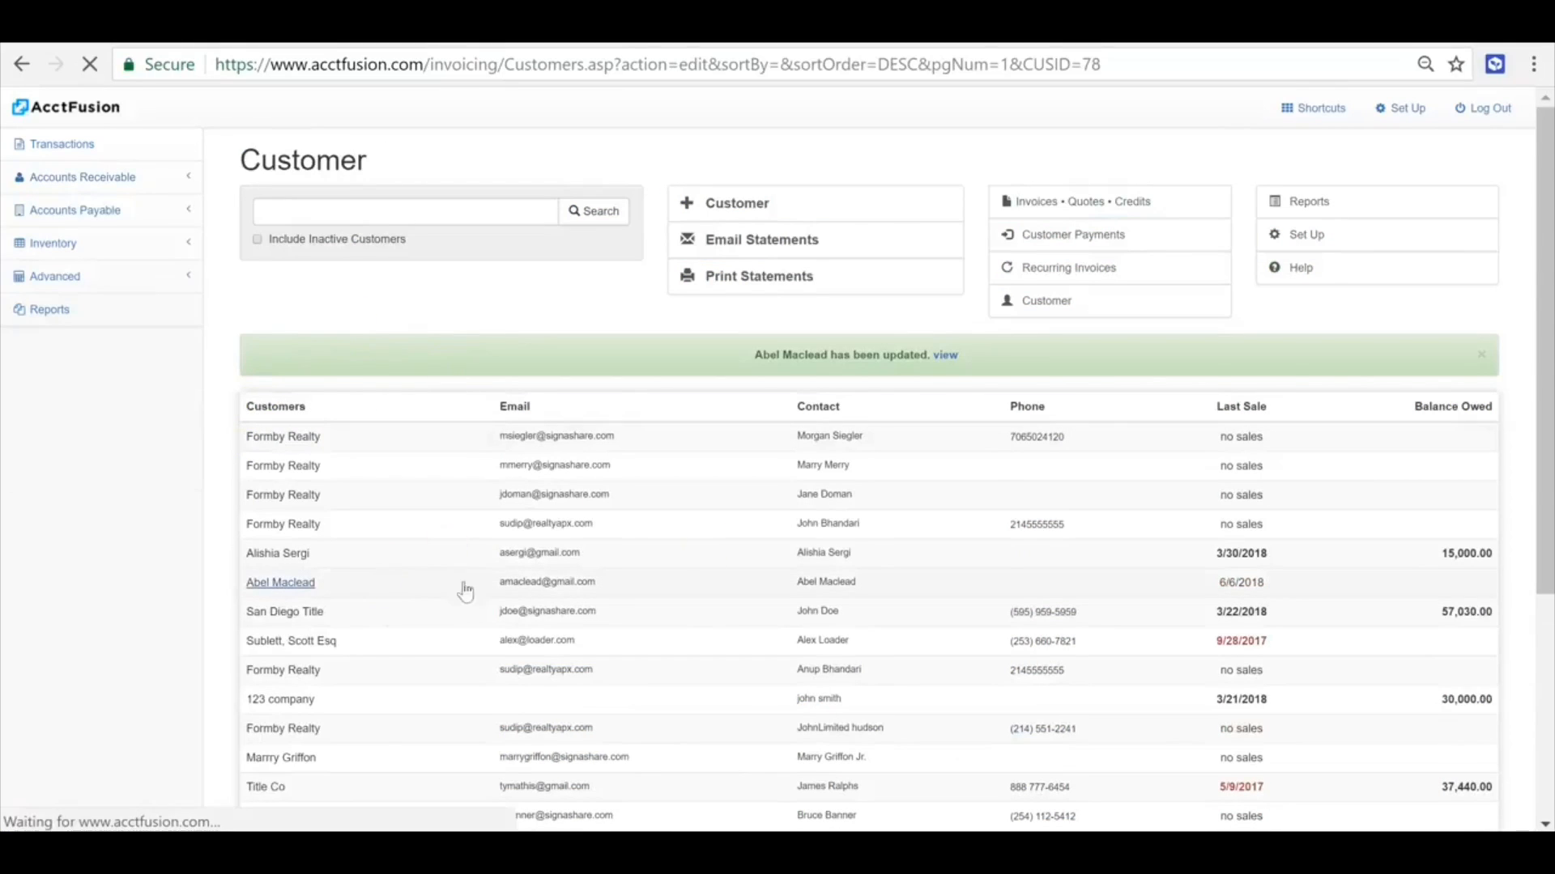
pyautogui.doubleClick(1257, 240)
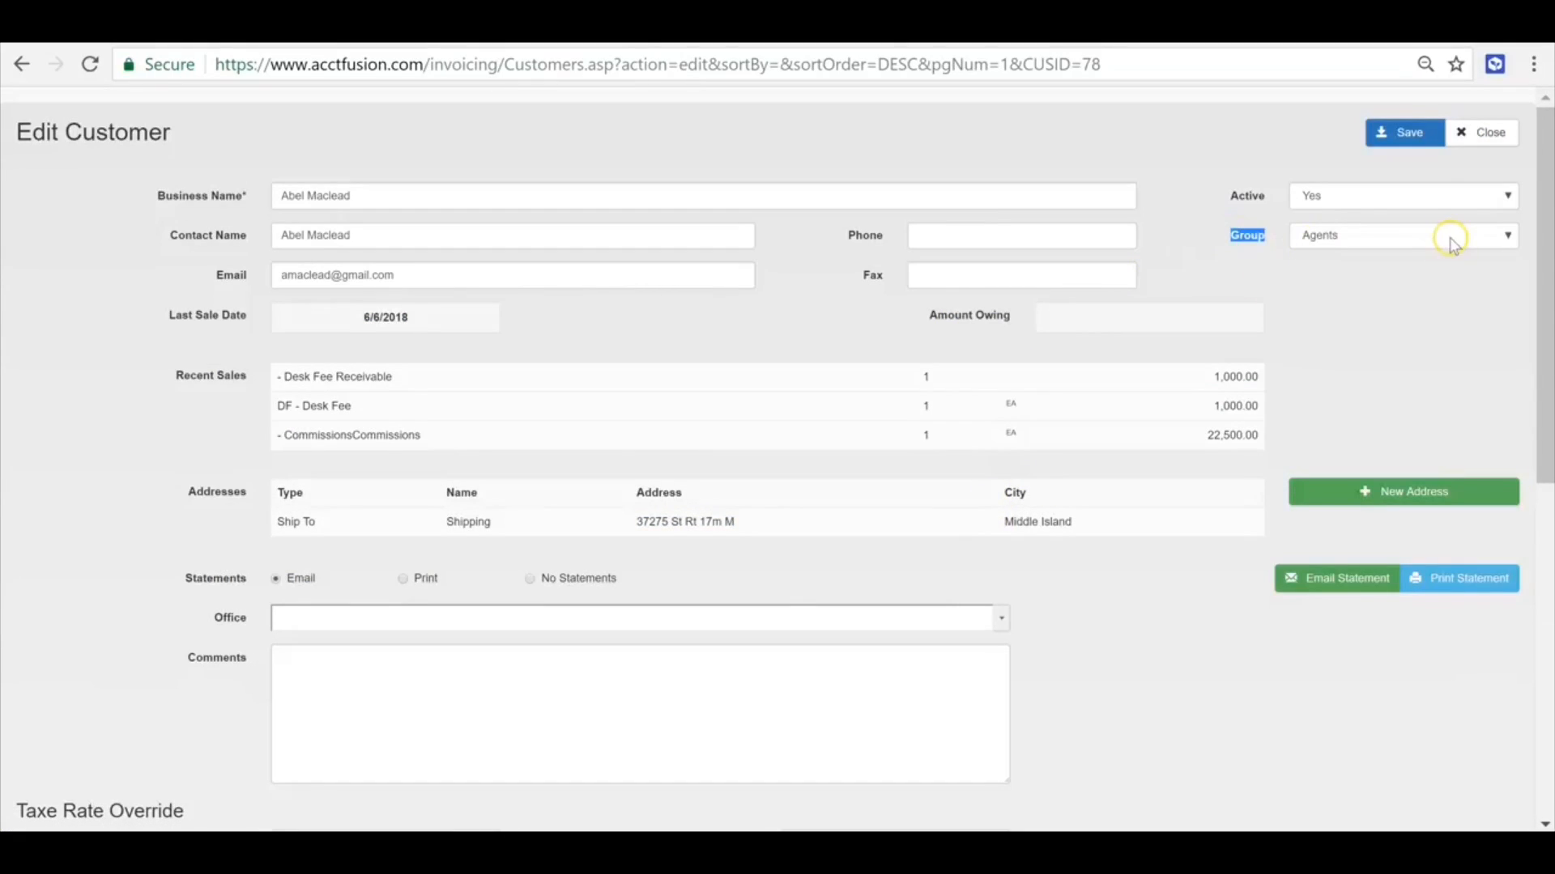
pyautogui.click(1403, 303)
pyautogui.click(1484, 133)
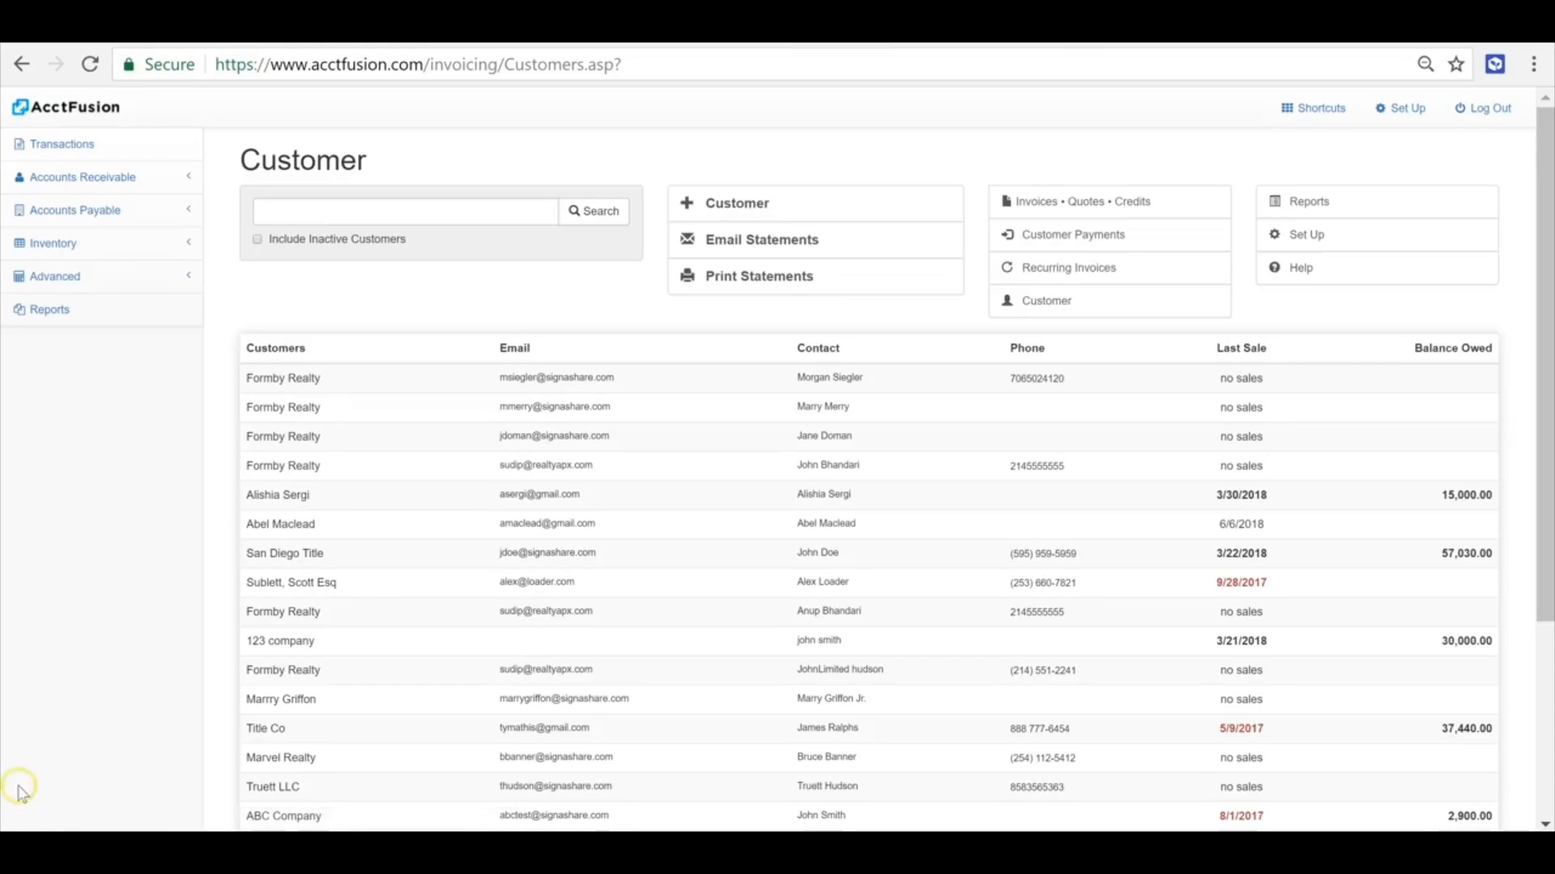
# - Generate the next month's invoice from the agent's recurring invoice
pyautogui.click(81, 178)
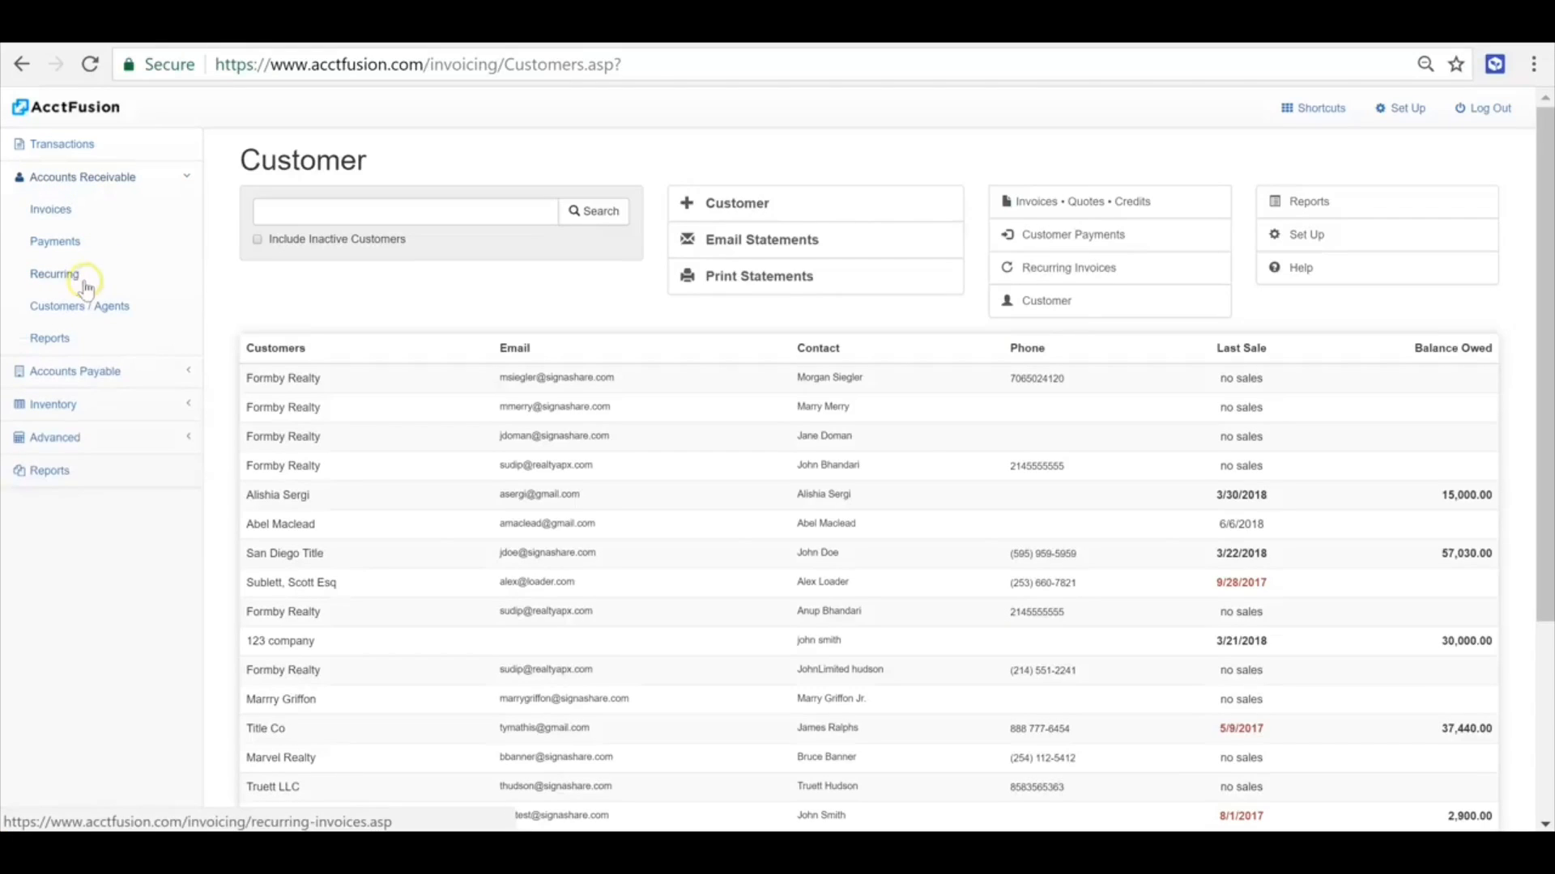
pyautogui.click(70, 274)
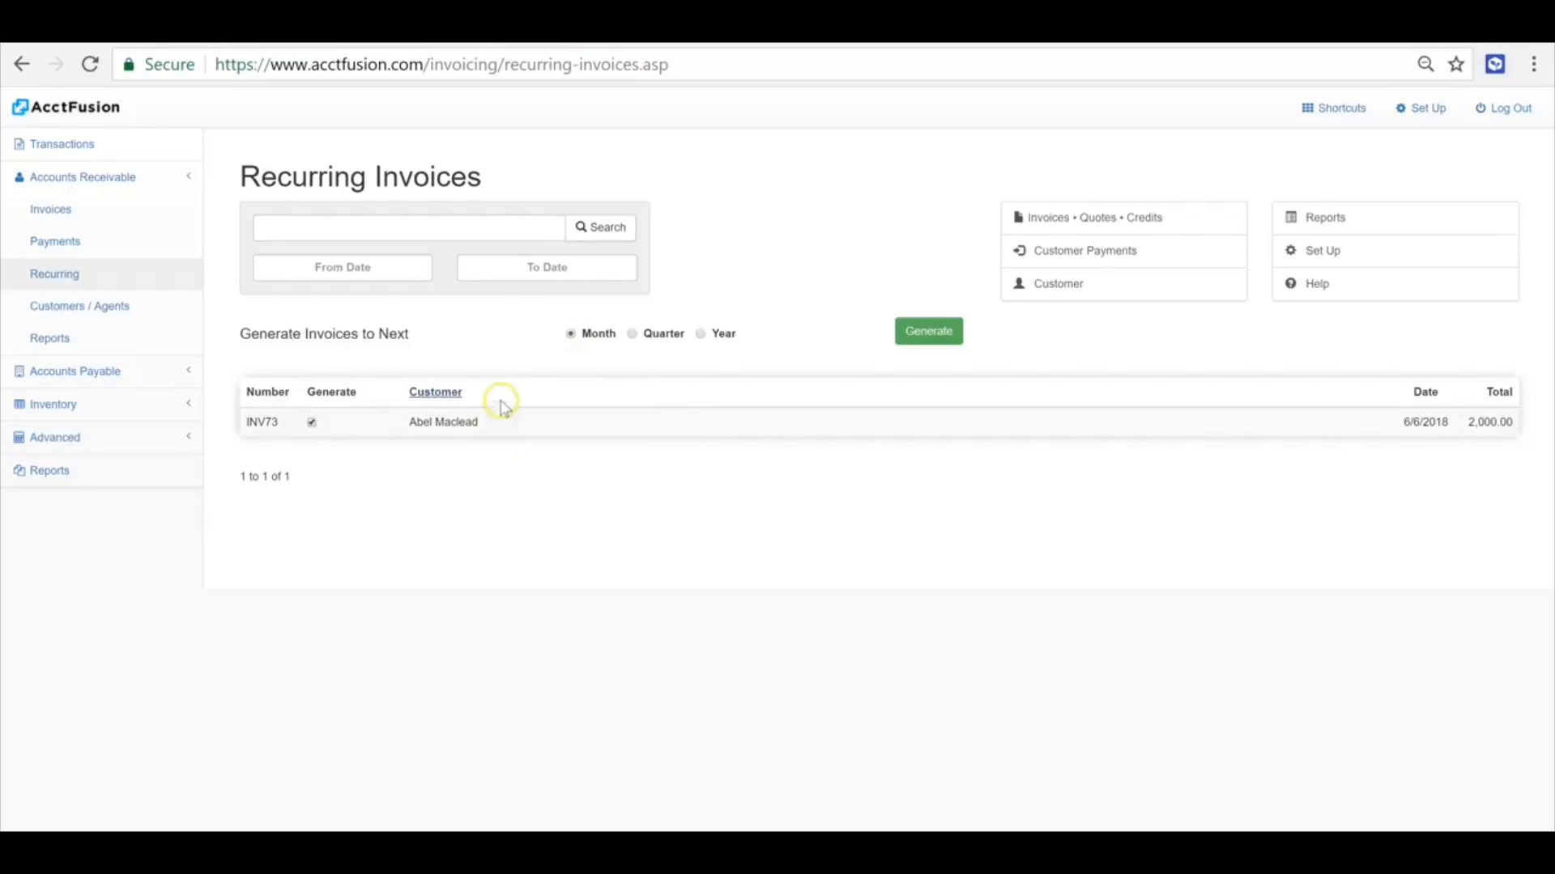
pyautogui.click(951, 345)
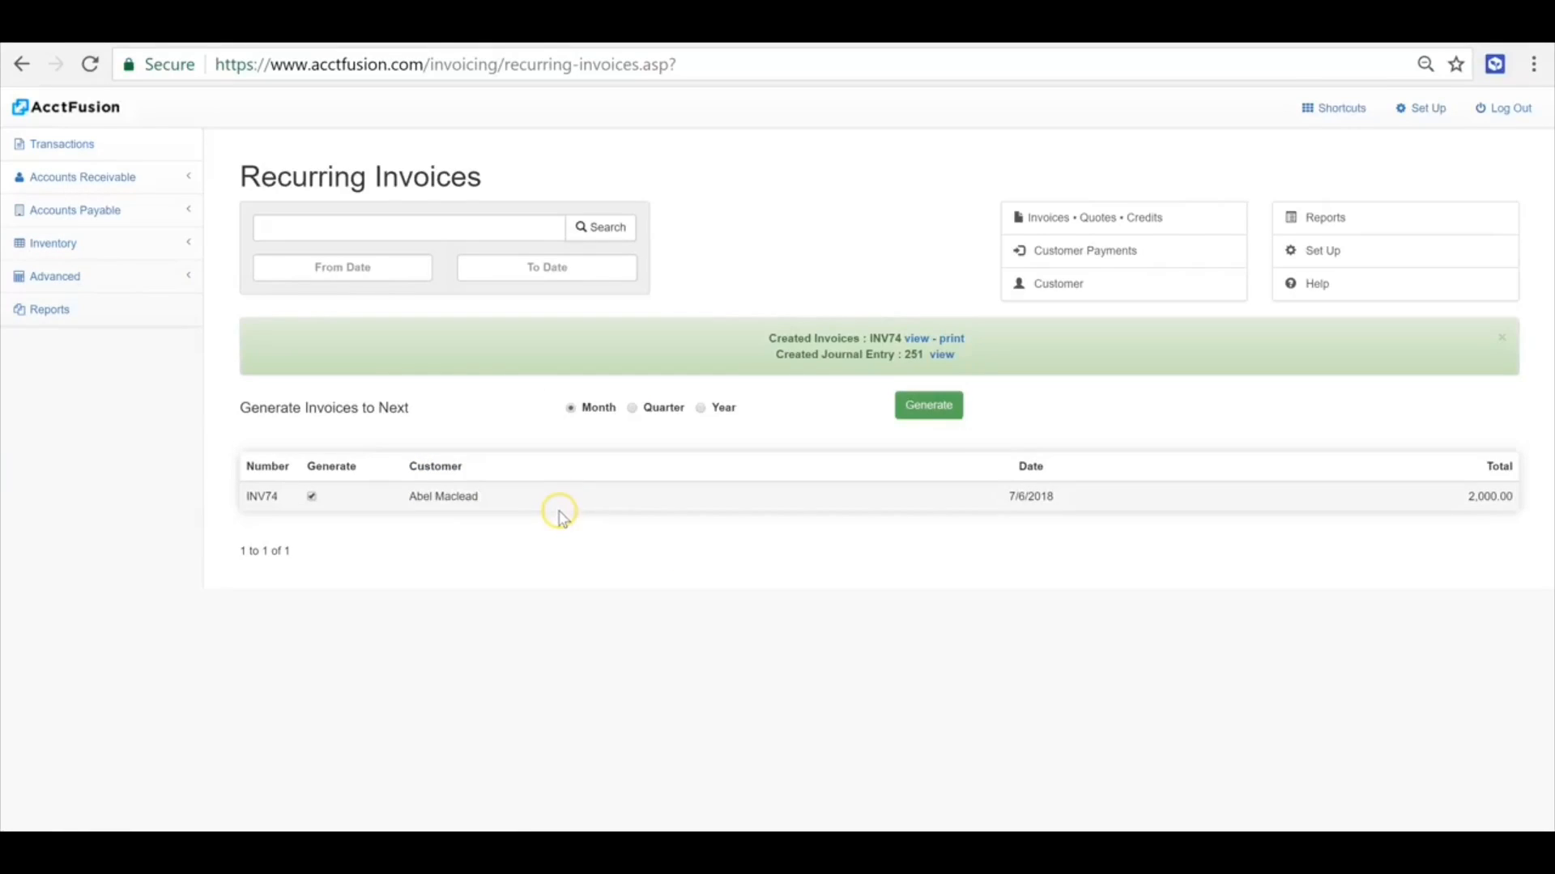
# - Open the newly generated invoice dated 7/6/2018, review its details and close it
pyautogui.click(127, 178)
pyautogui.click(108, 209)
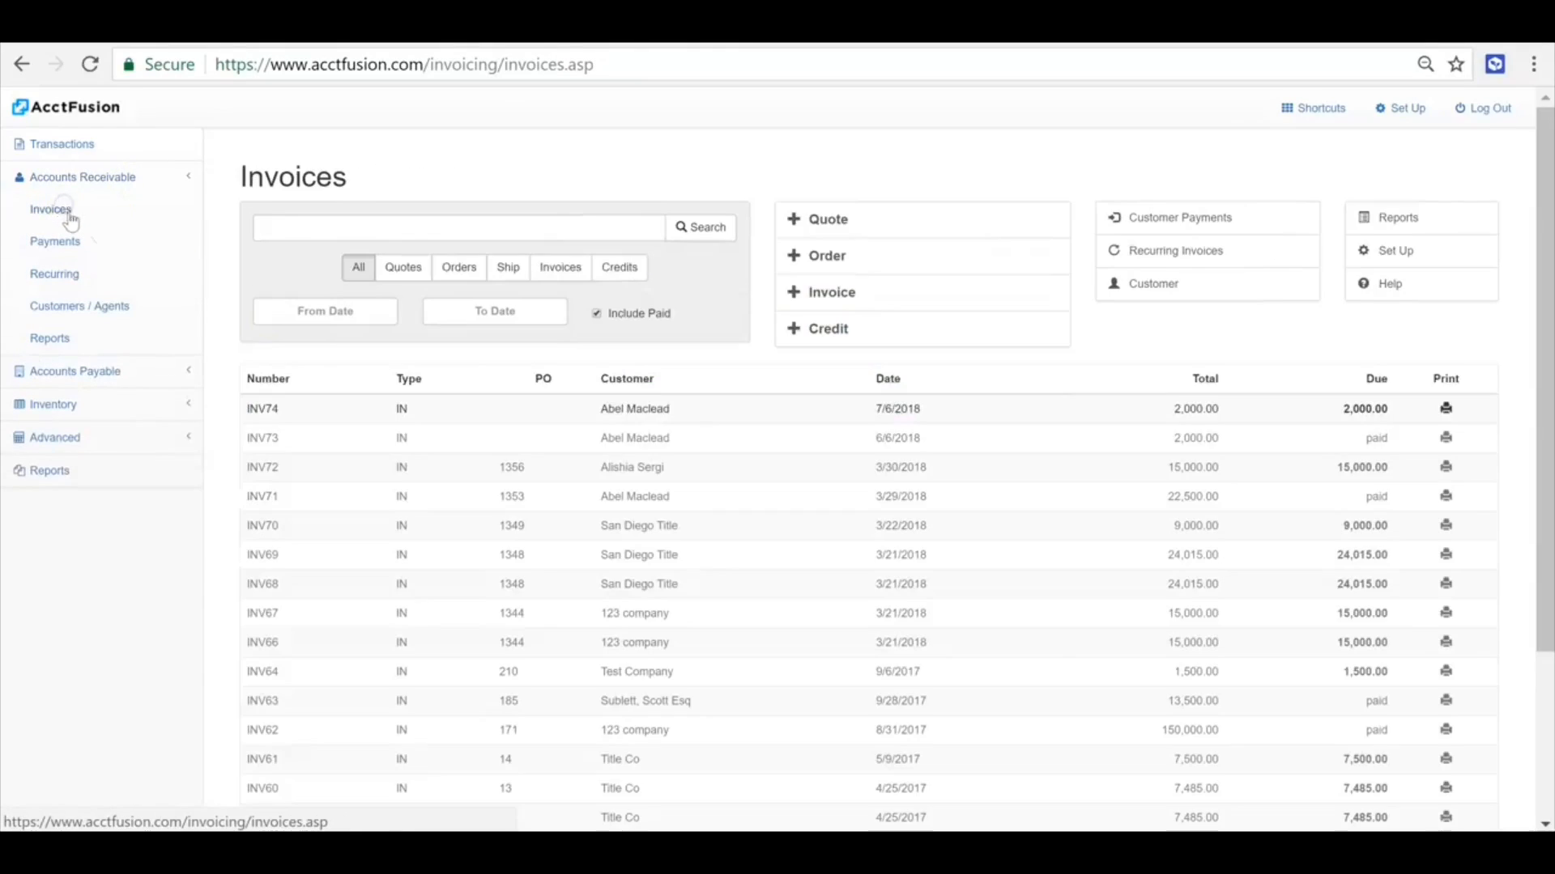
pyautogui.click(762, 406)
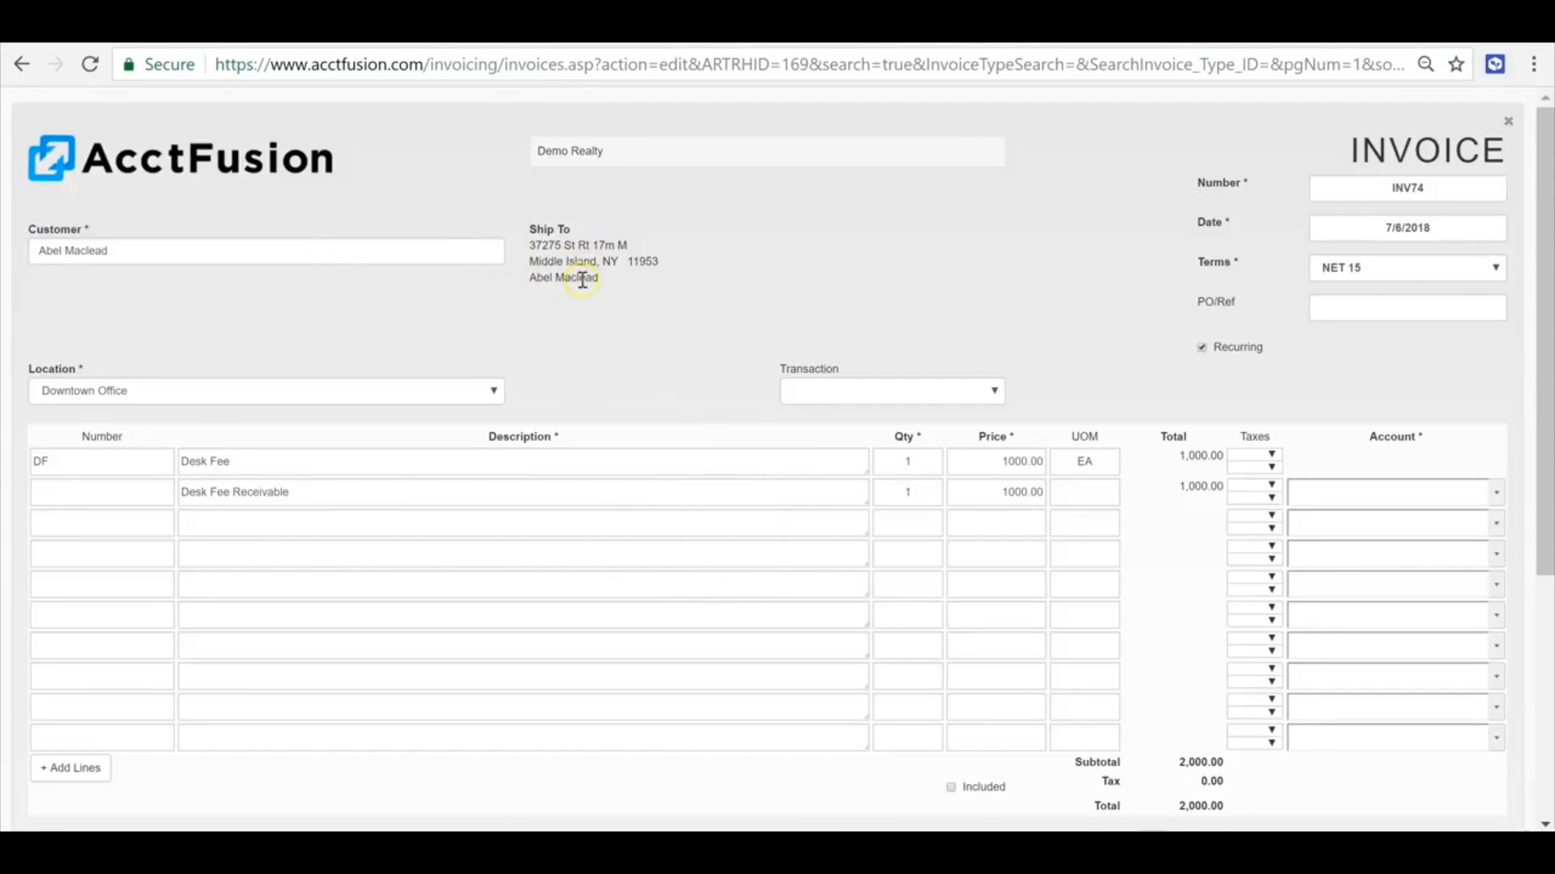
pyautogui.scroll(-2, 389, 639)
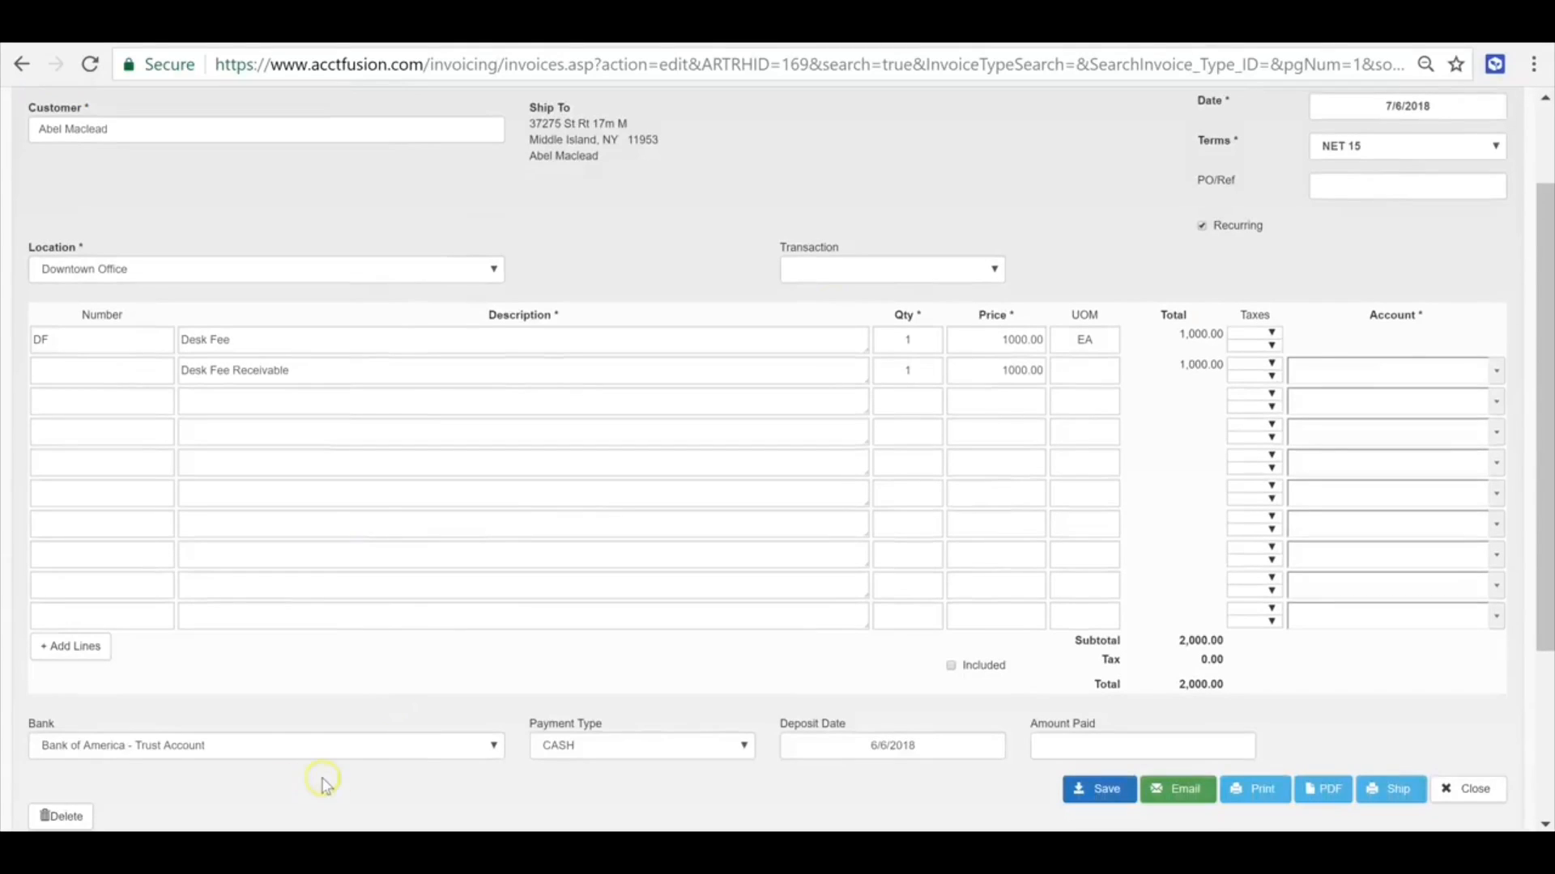
pyautogui.click(1467, 789)
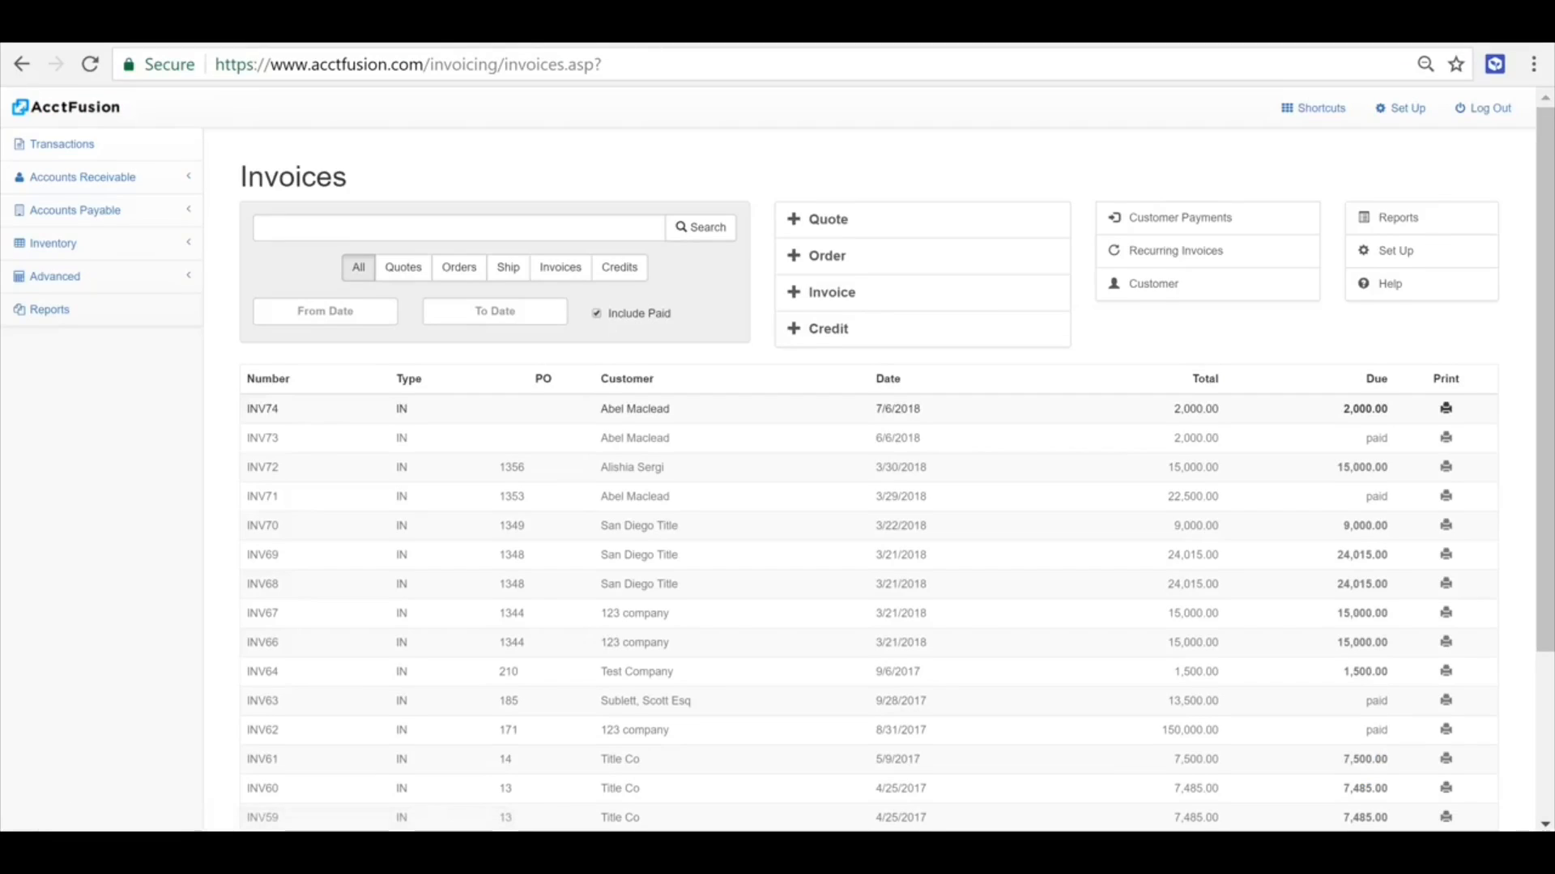
# - Start a new accounts payable expense with Century Communications as the vendor
pyautogui.click(96, 217)
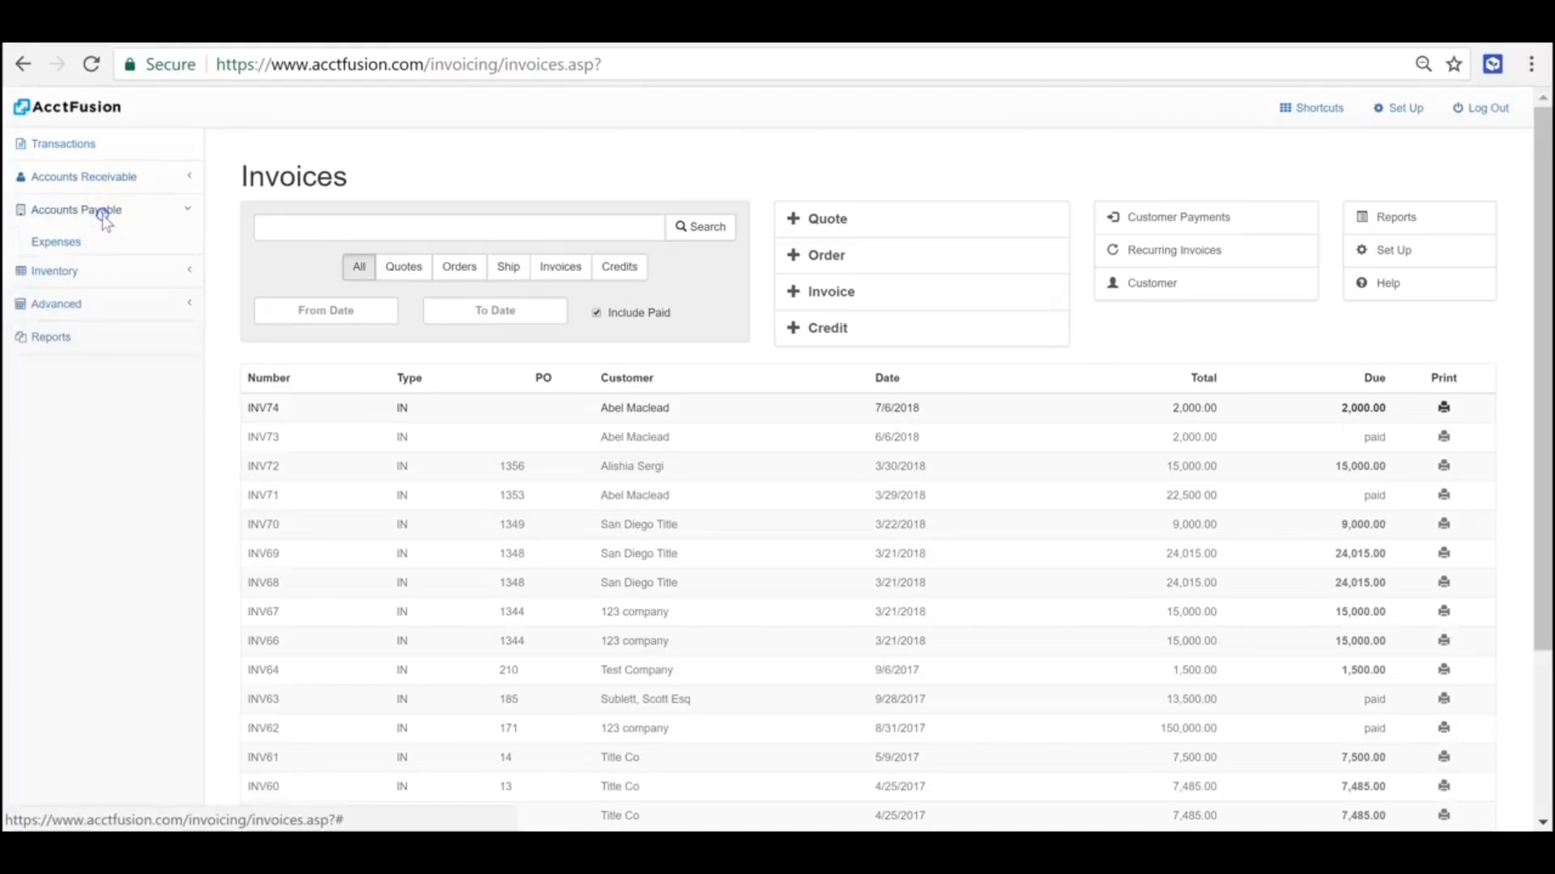
pyautogui.click(73, 253)
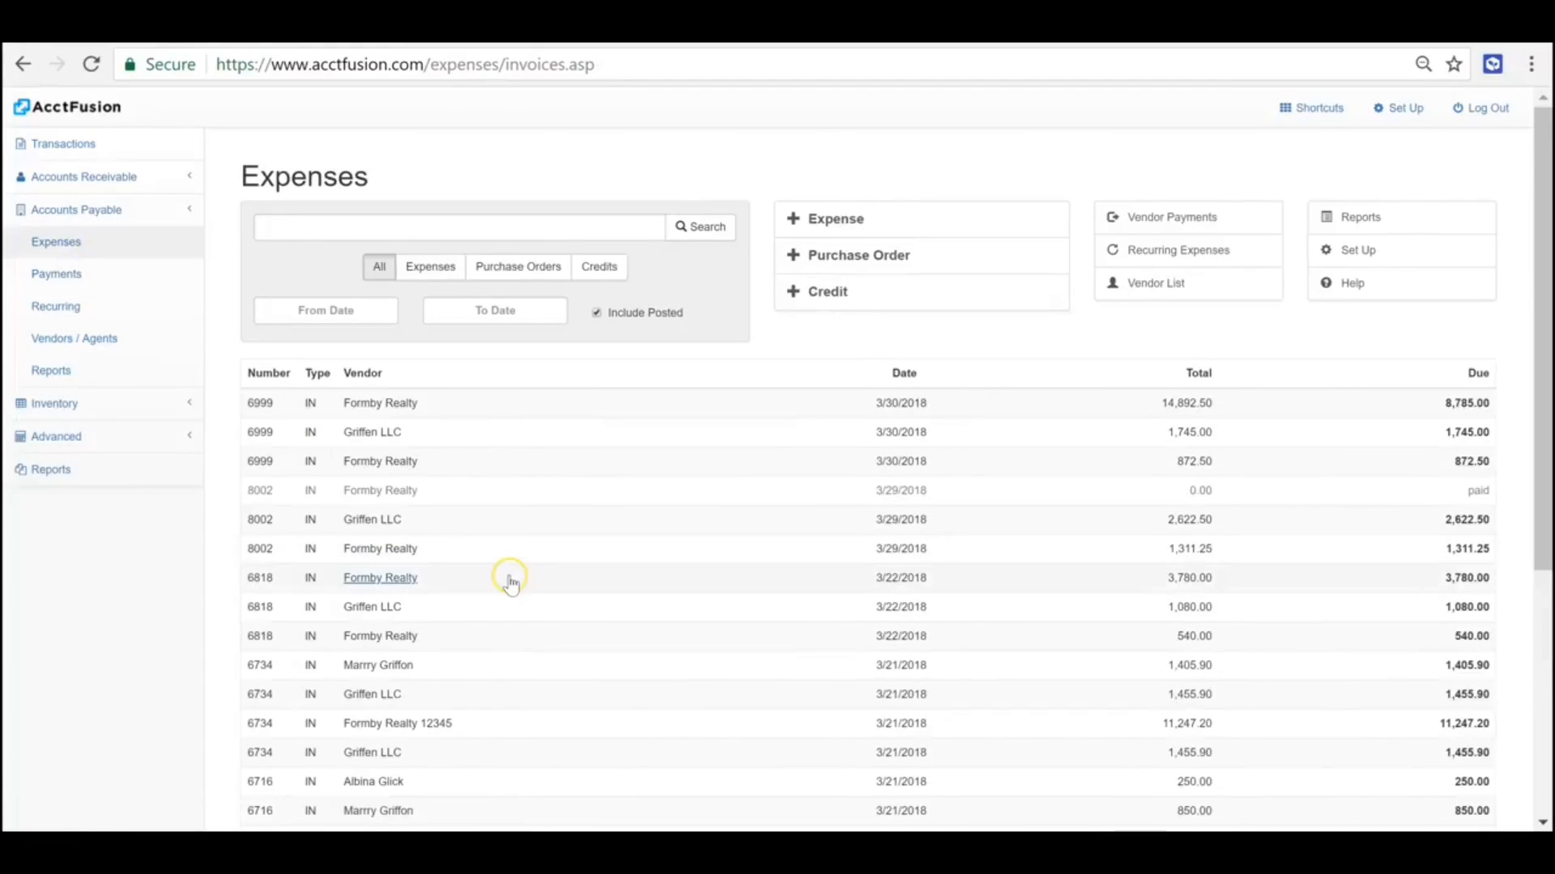
pyautogui.click(874, 224)
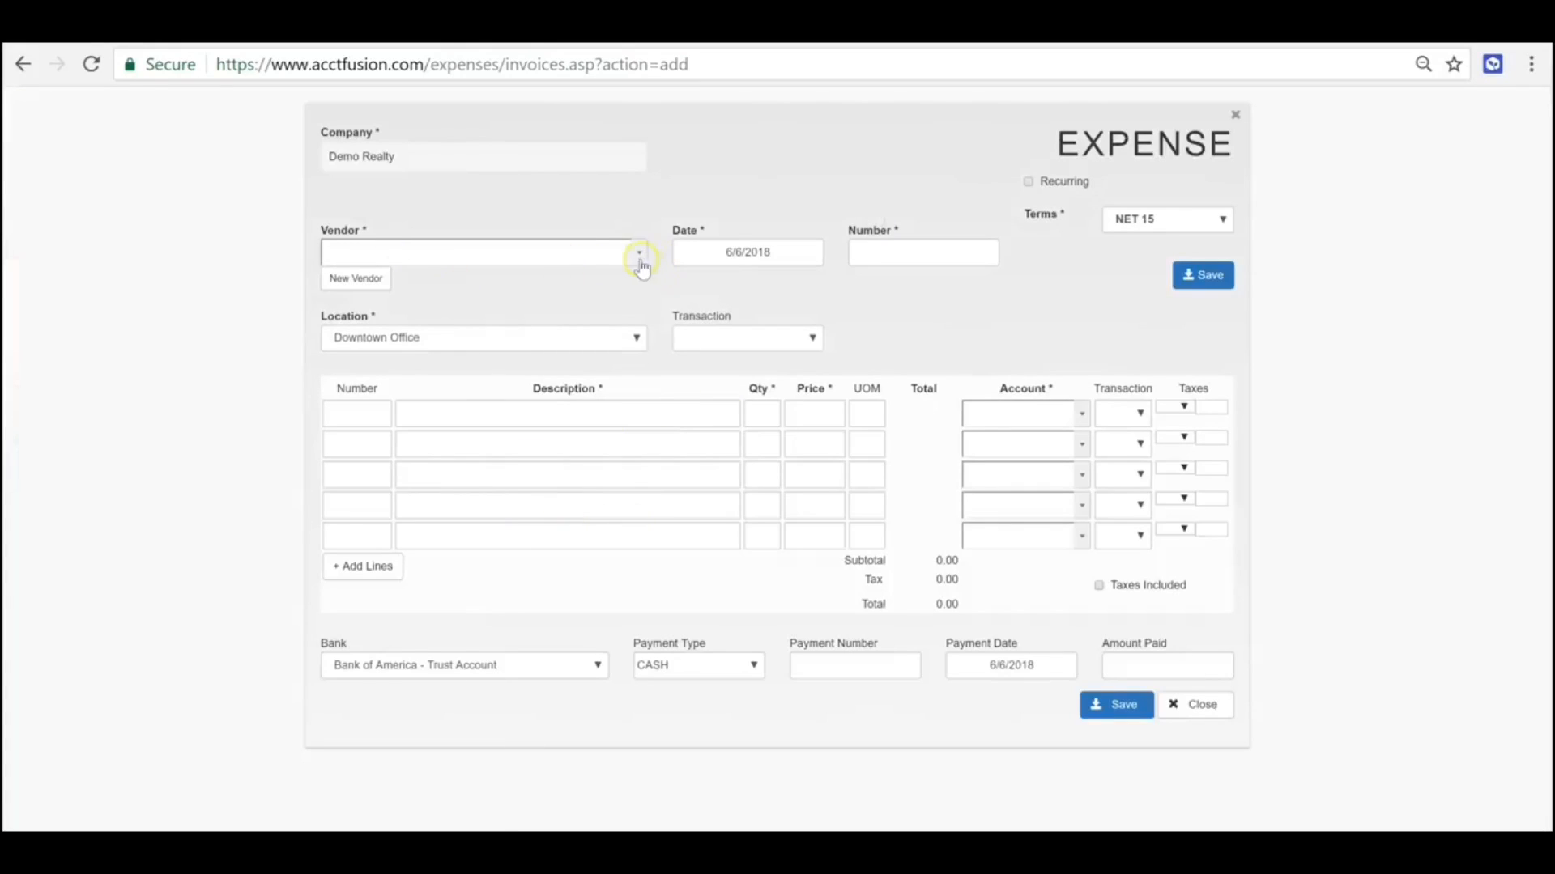
pyautogui.click(648, 268)
pyautogui.click(495, 321)
# - Fill in the first expense line as Phone Bill with quantity 1 and price 1000
pyautogui.click(438, 410)
pyautogui.write('Phone')
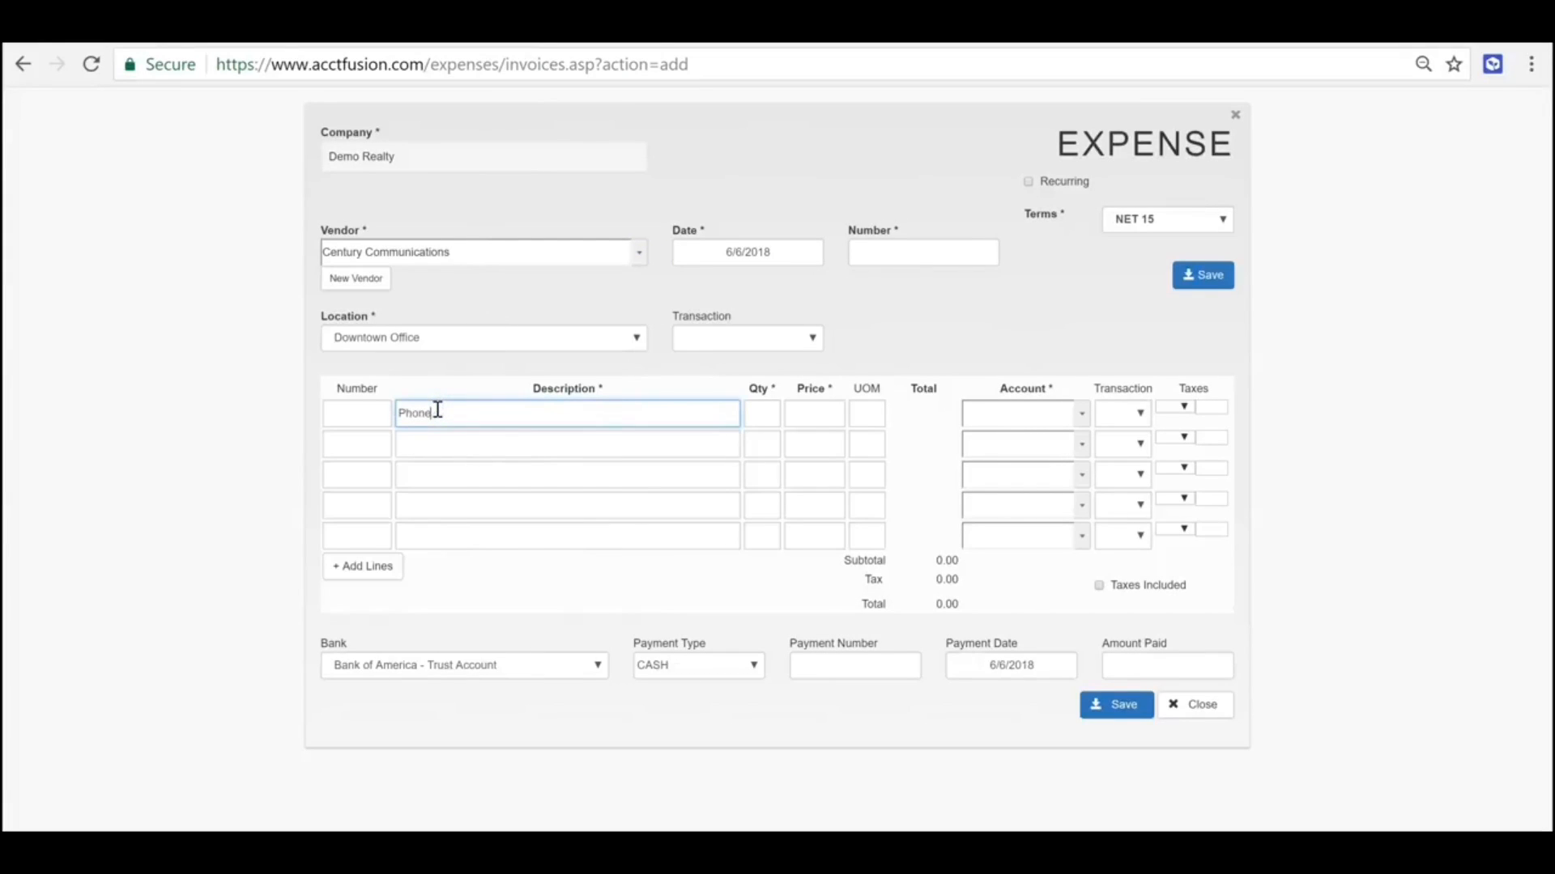
pyautogui.write(' Bil')
pyautogui.press('Tab')
pyautogui.write('1')
pyautogui.press('Tab')
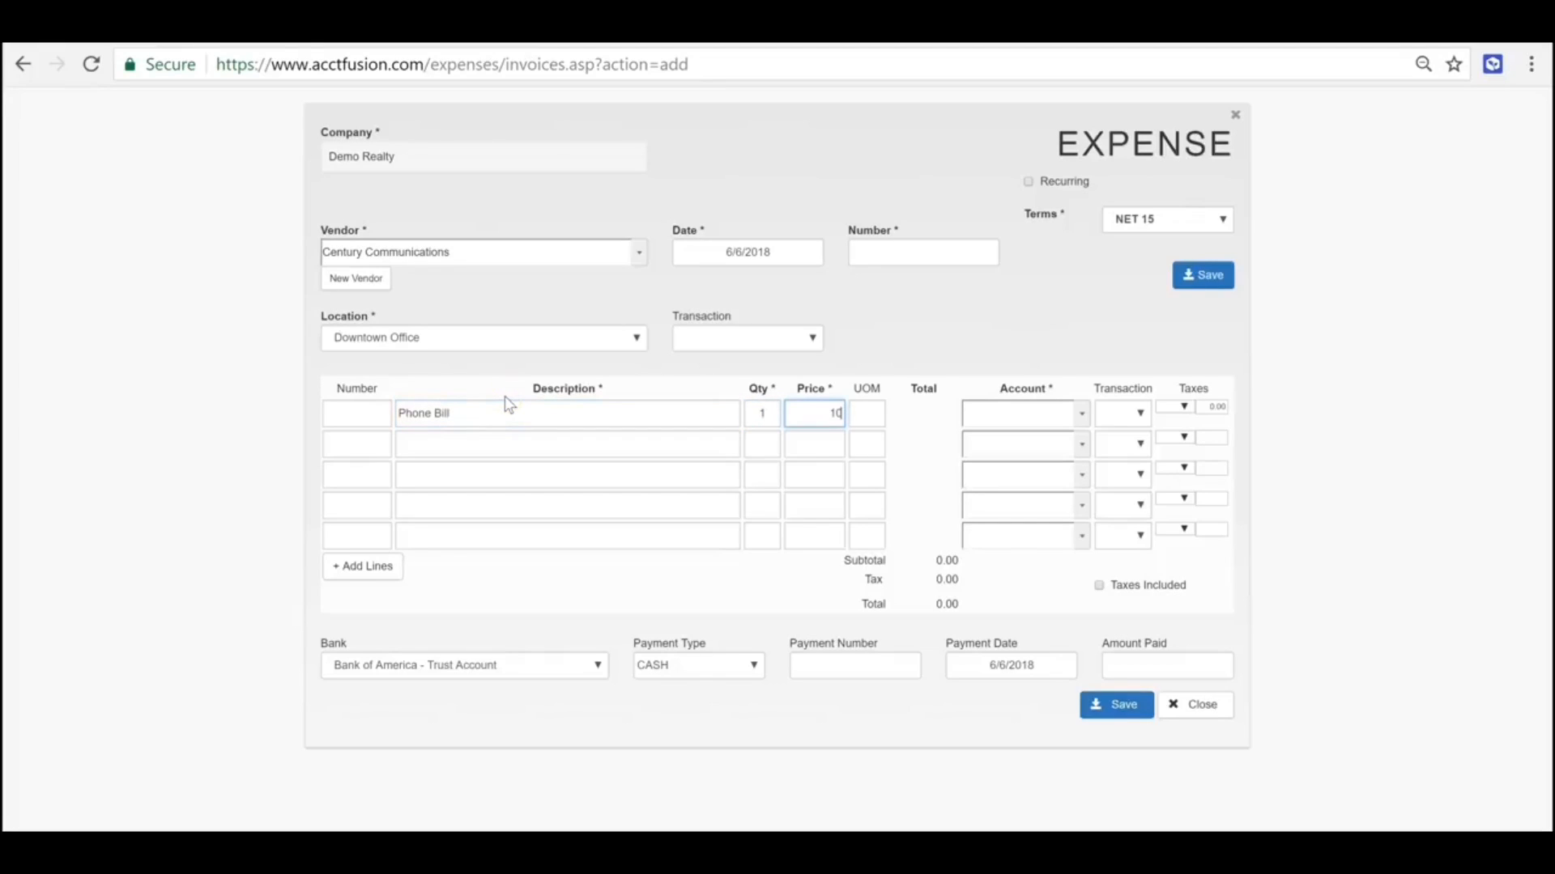
pyautogui.click(962, 332)
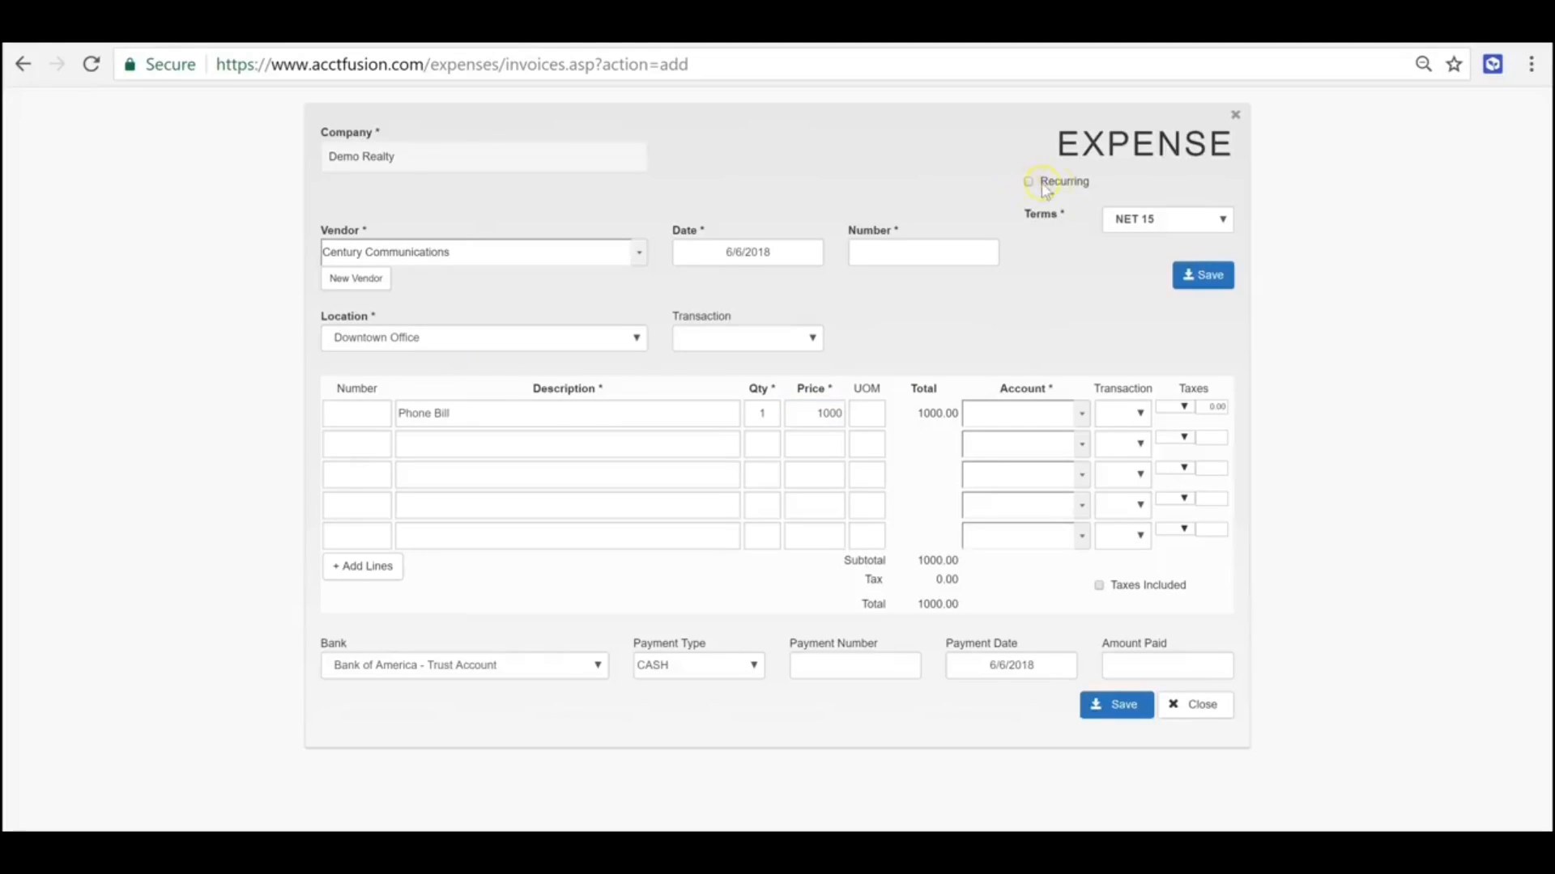
# - Assign the Phone Bill line to account 6800 Office expenses and set the amount paid to 1000
pyautogui.click(1080, 413)
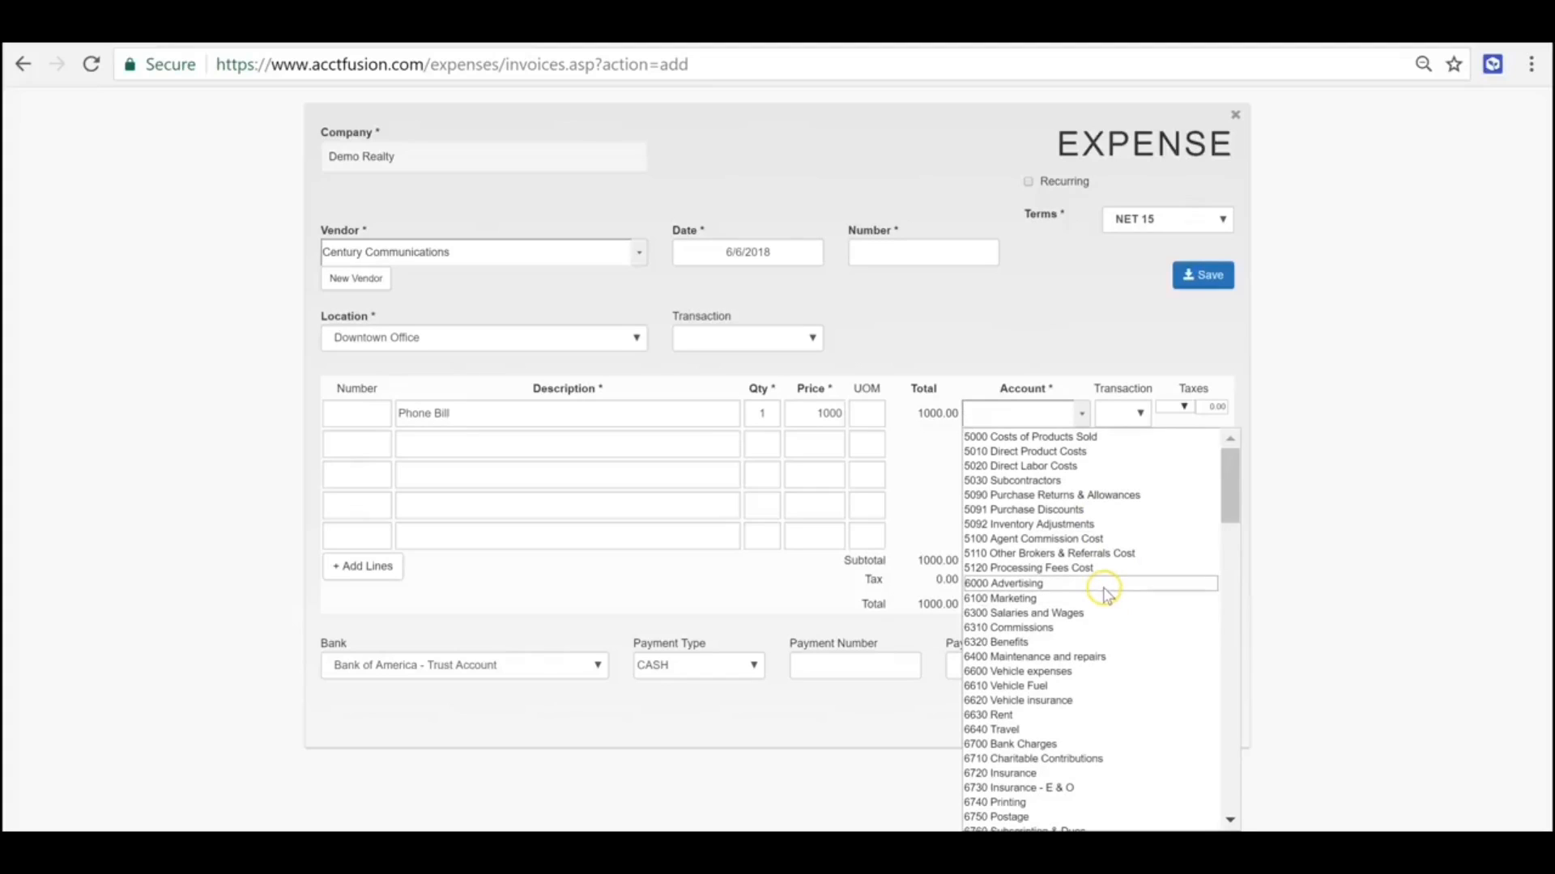
pyautogui.scroll(-3, 1121, 631)
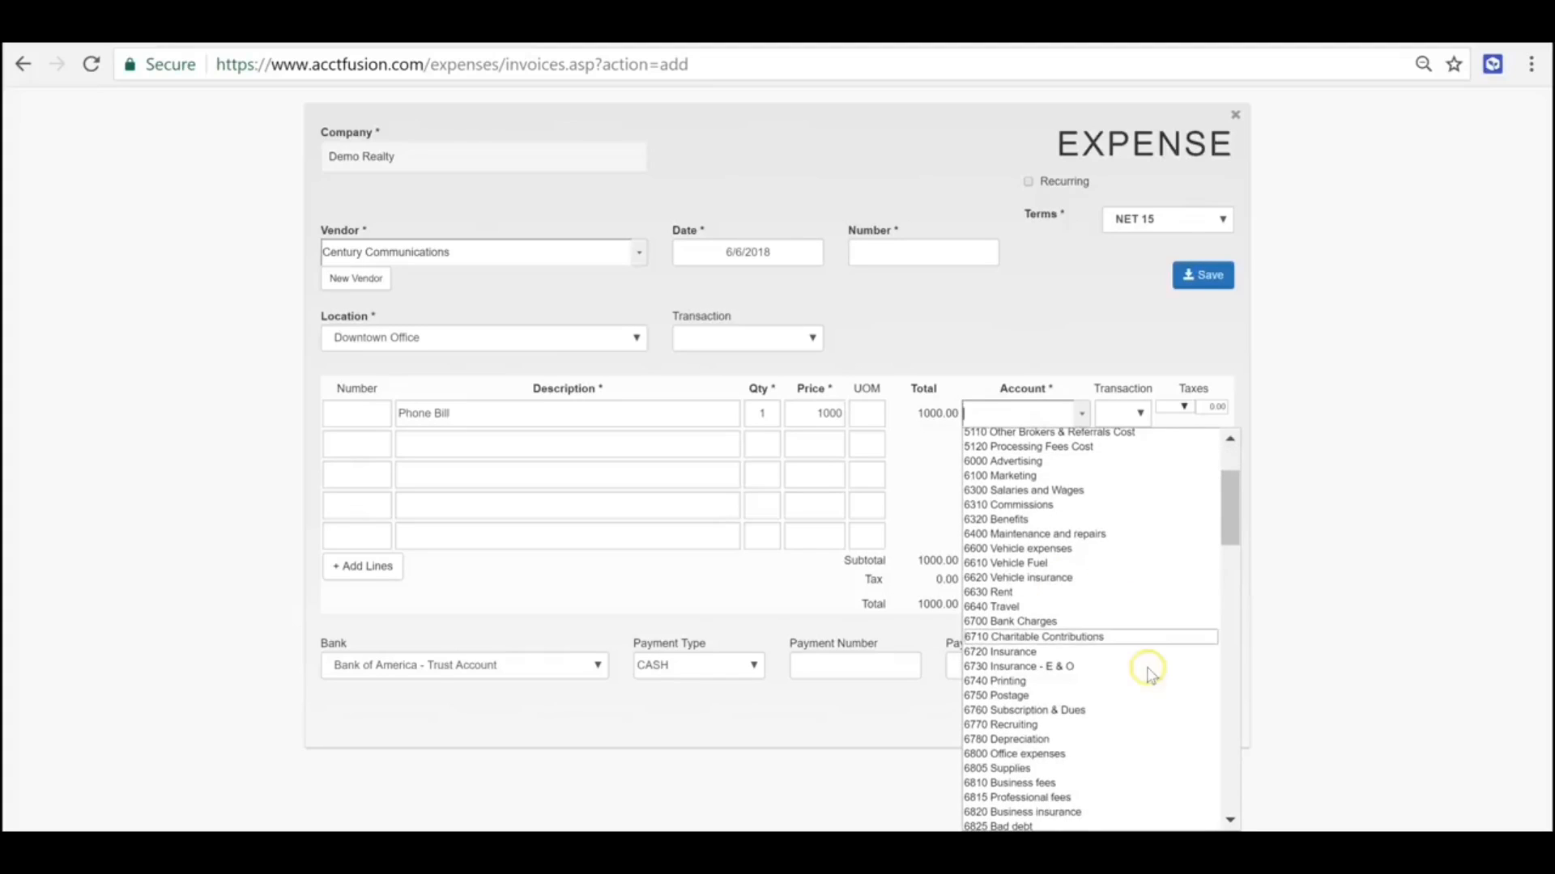
pyautogui.click(1064, 757)
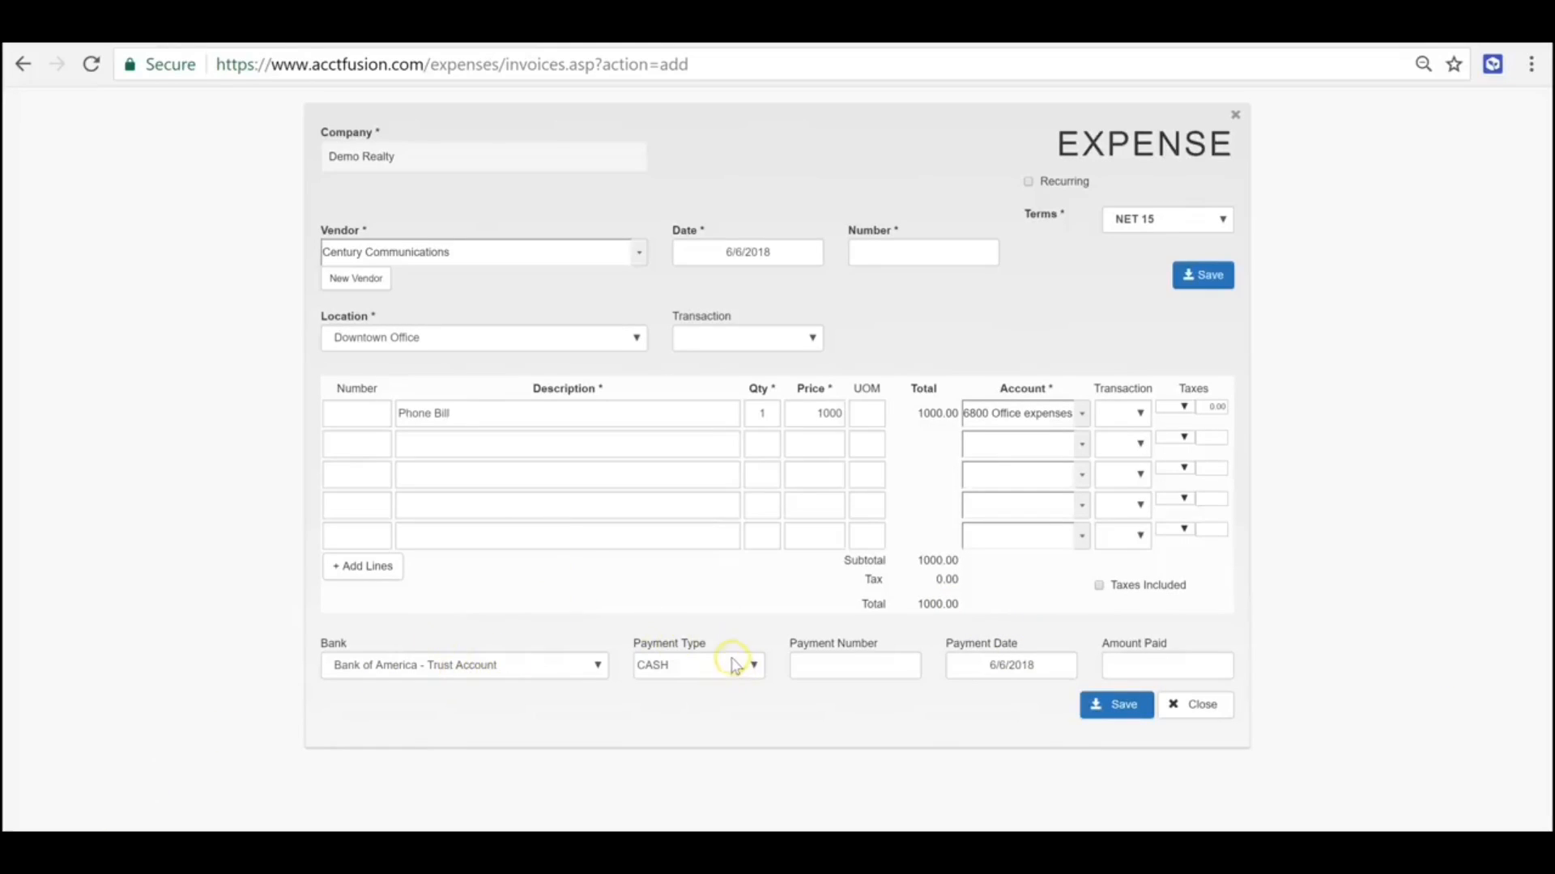
pyautogui.click(1154, 662)
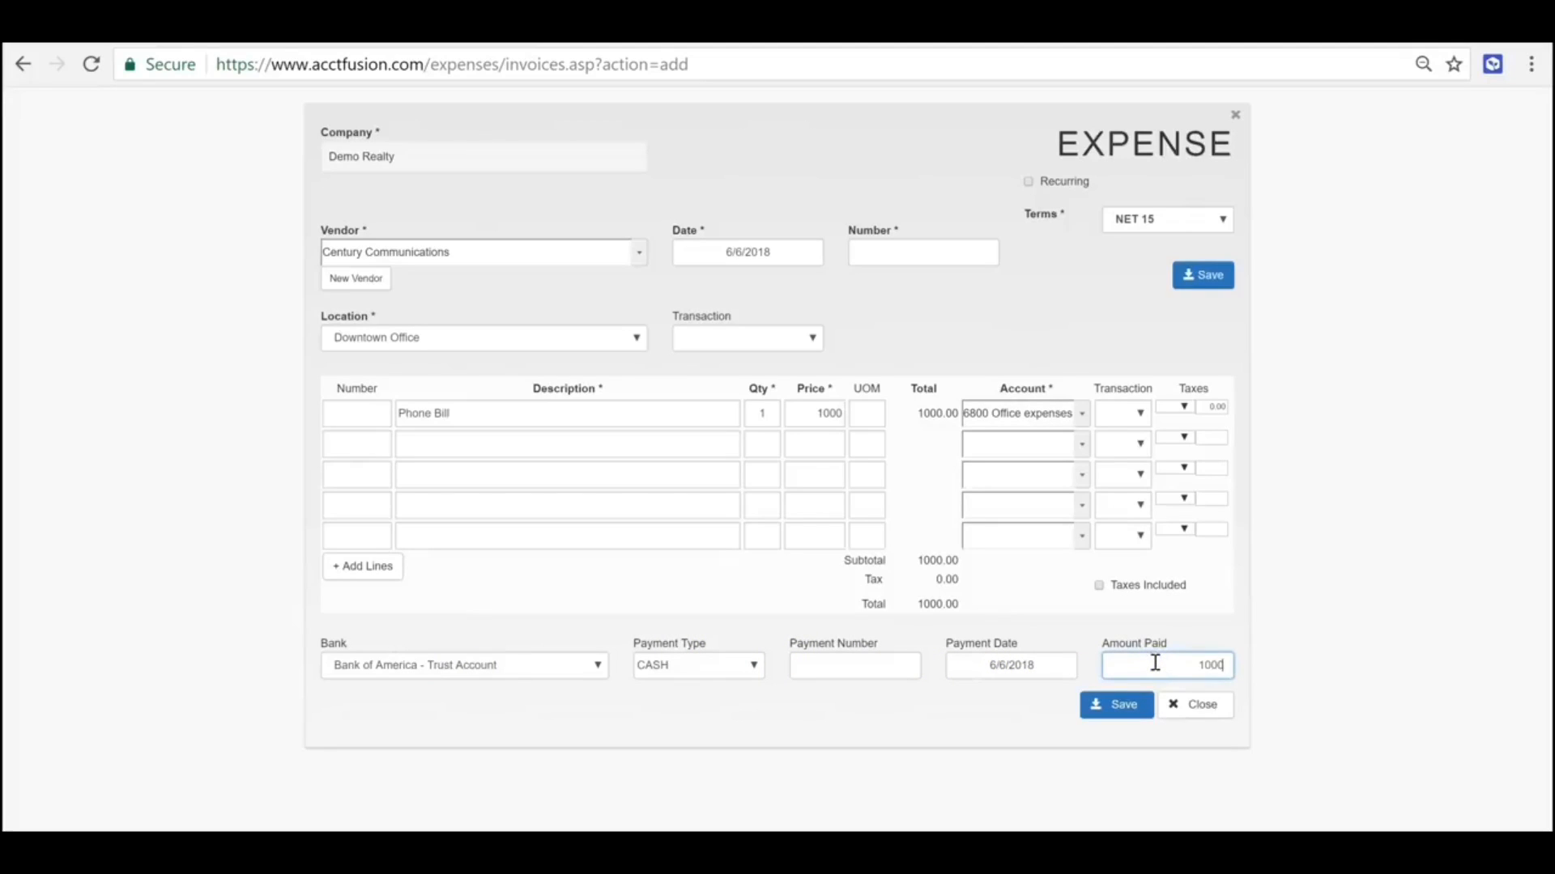
# - Enter 6-6 as the expense number and save the expense
pyautogui.click(1121, 707)
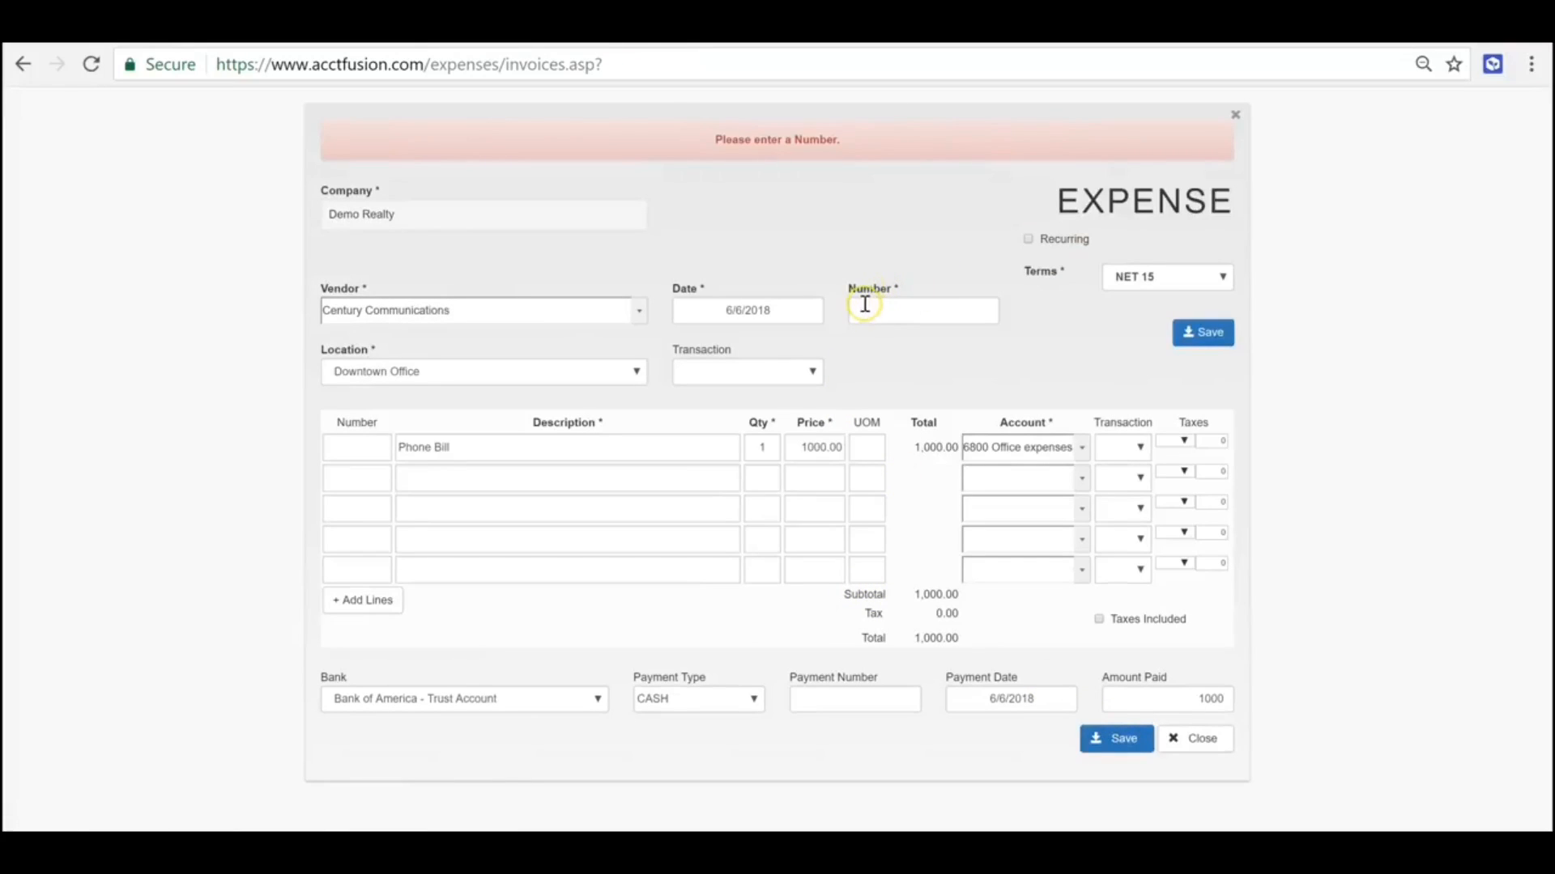
pyautogui.click(911, 308)
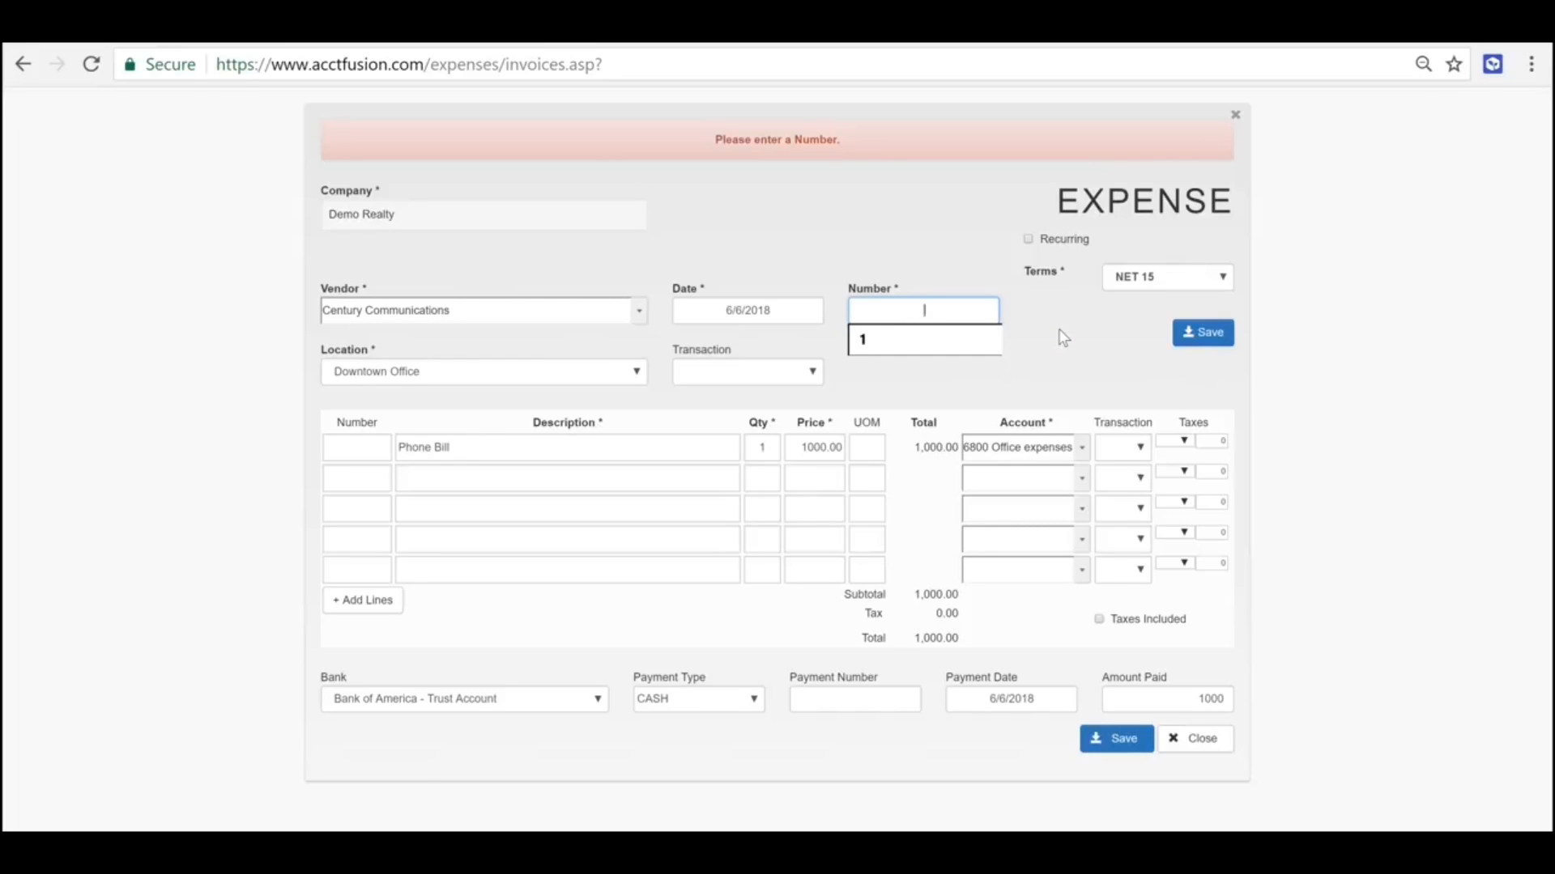
pyautogui.write('6-6')
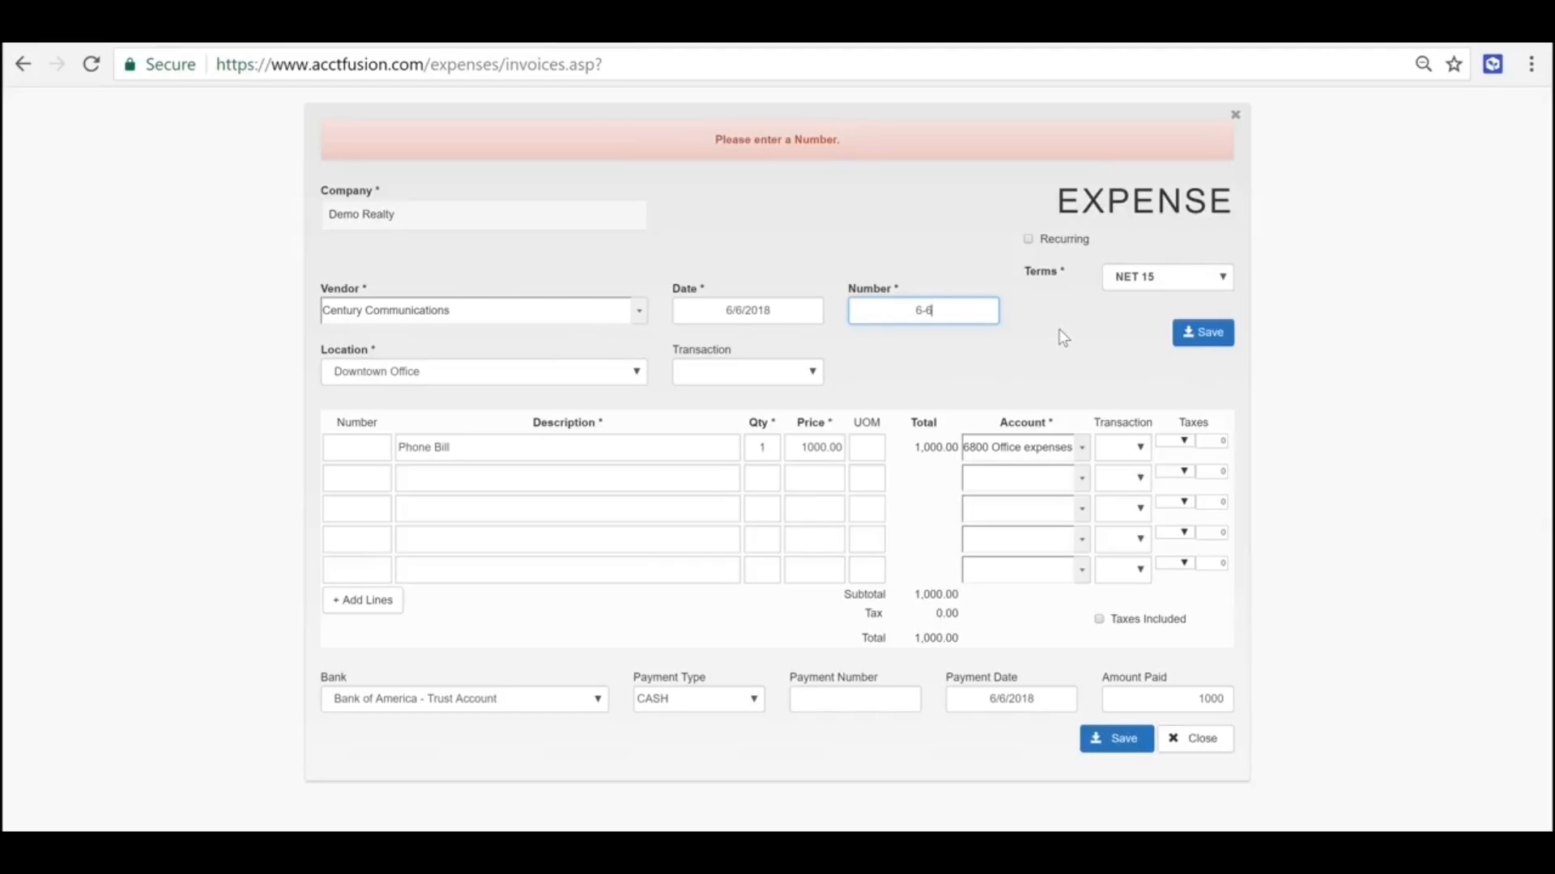
pyautogui.click(1024, 447)
pyautogui.click(1117, 737)
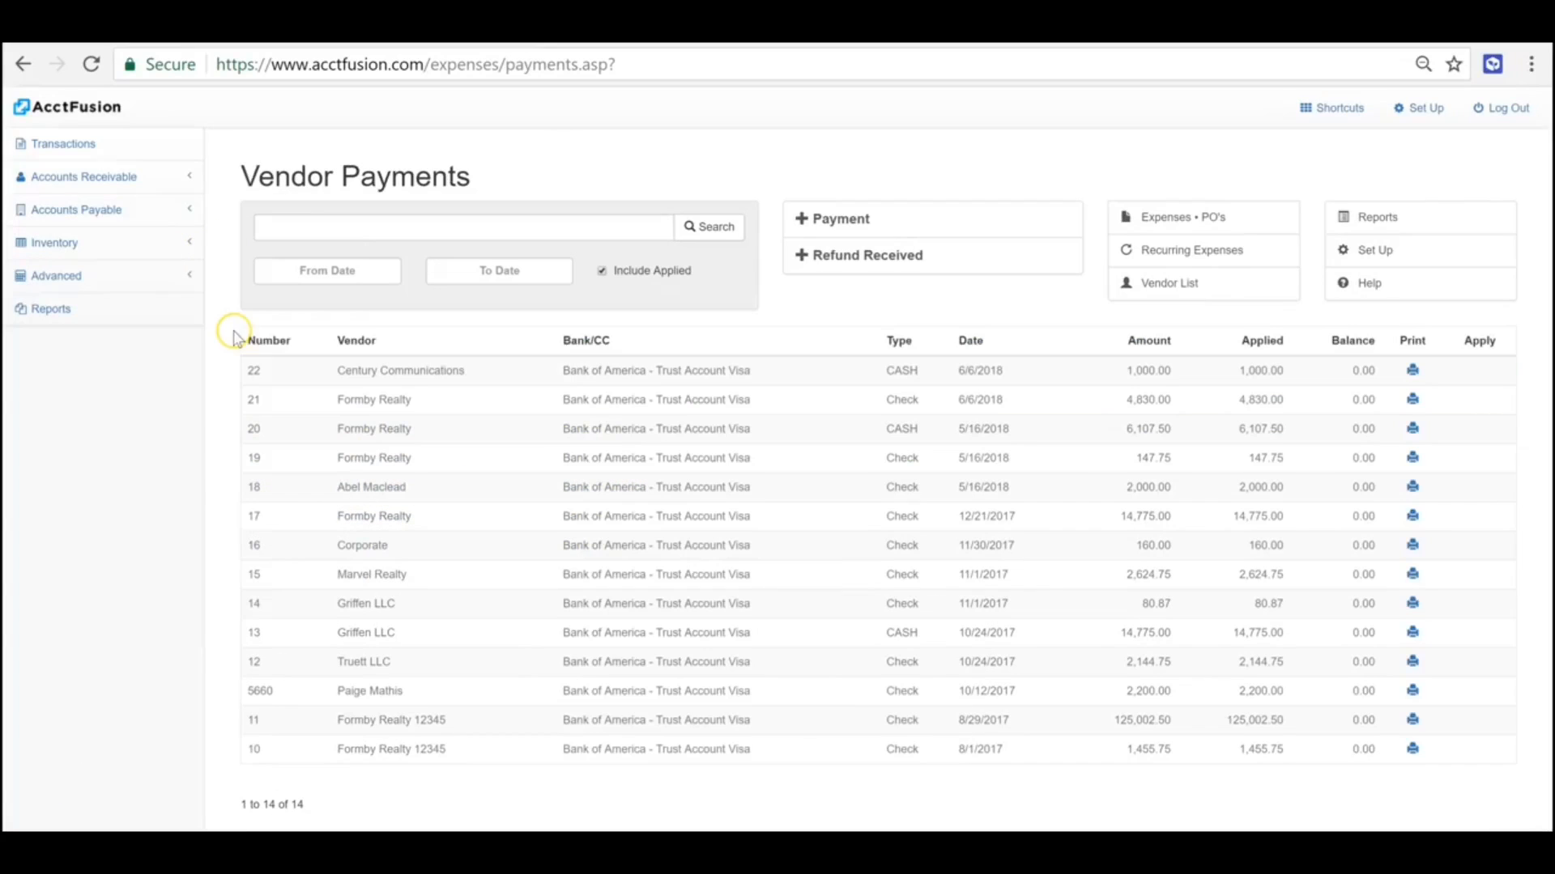
# - Start a new vendor payment for American Council On Sci & Hlth and retrieve its open invoices
pyautogui.click(95, 211)
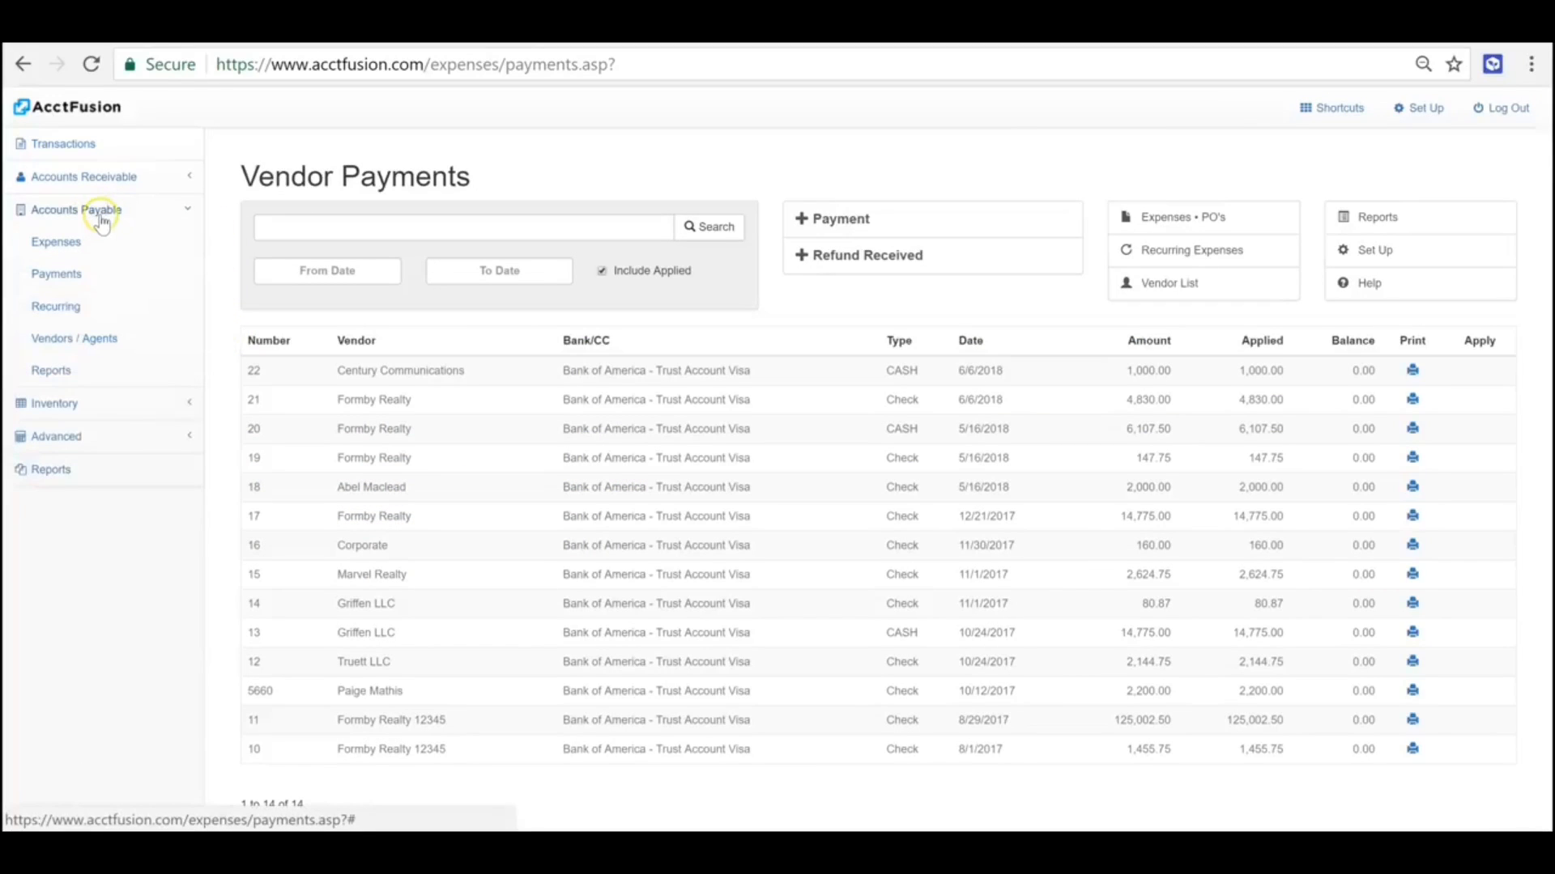
pyautogui.click(78, 275)
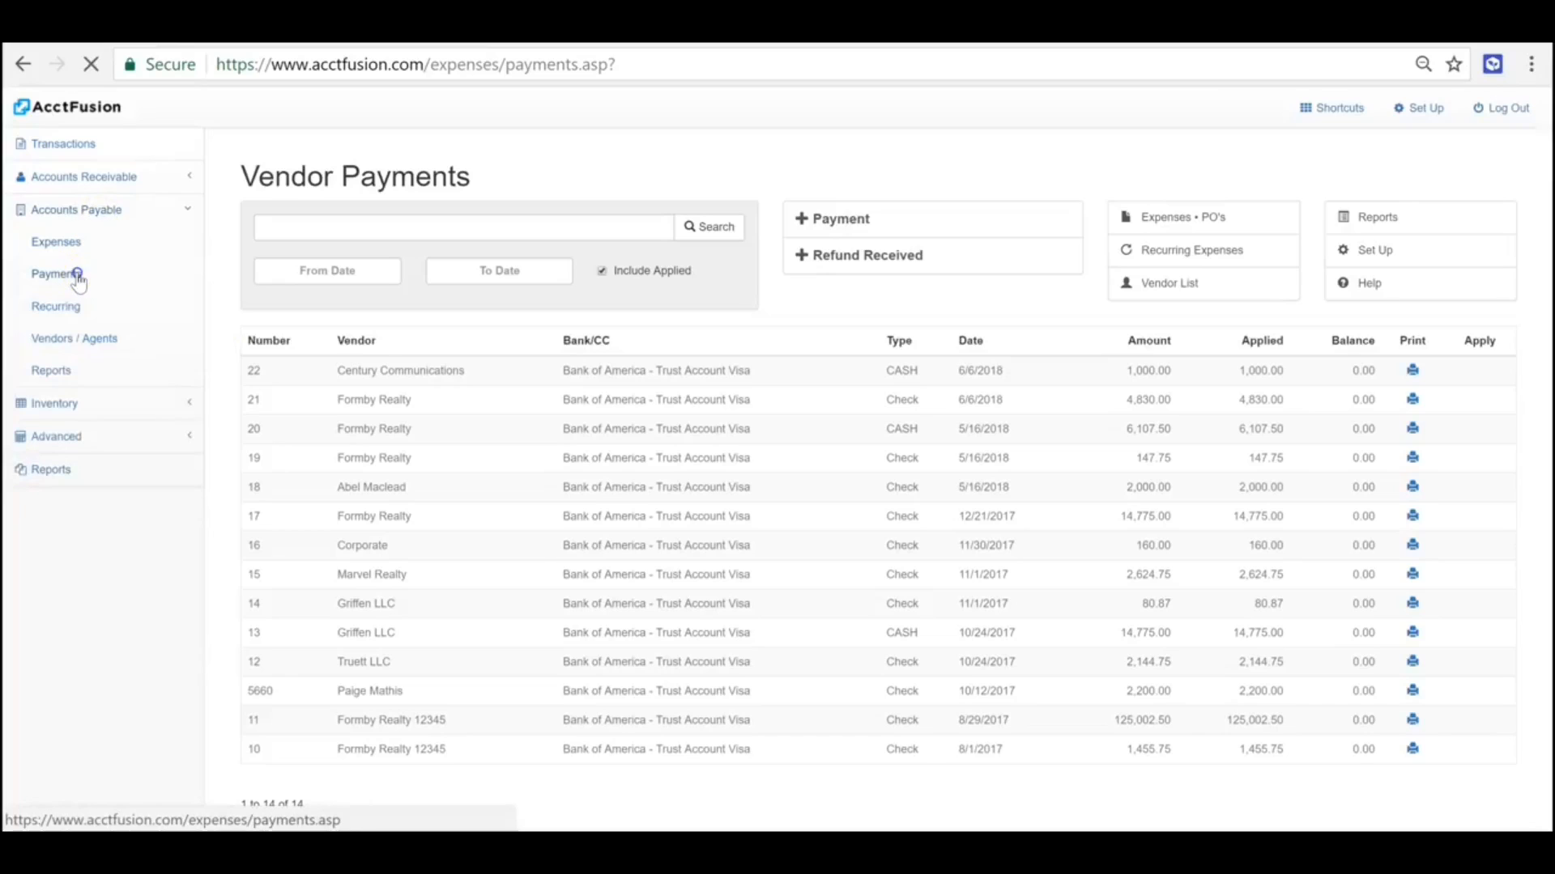
pyautogui.click(858, 225)
pyautogui.click(868, 207)
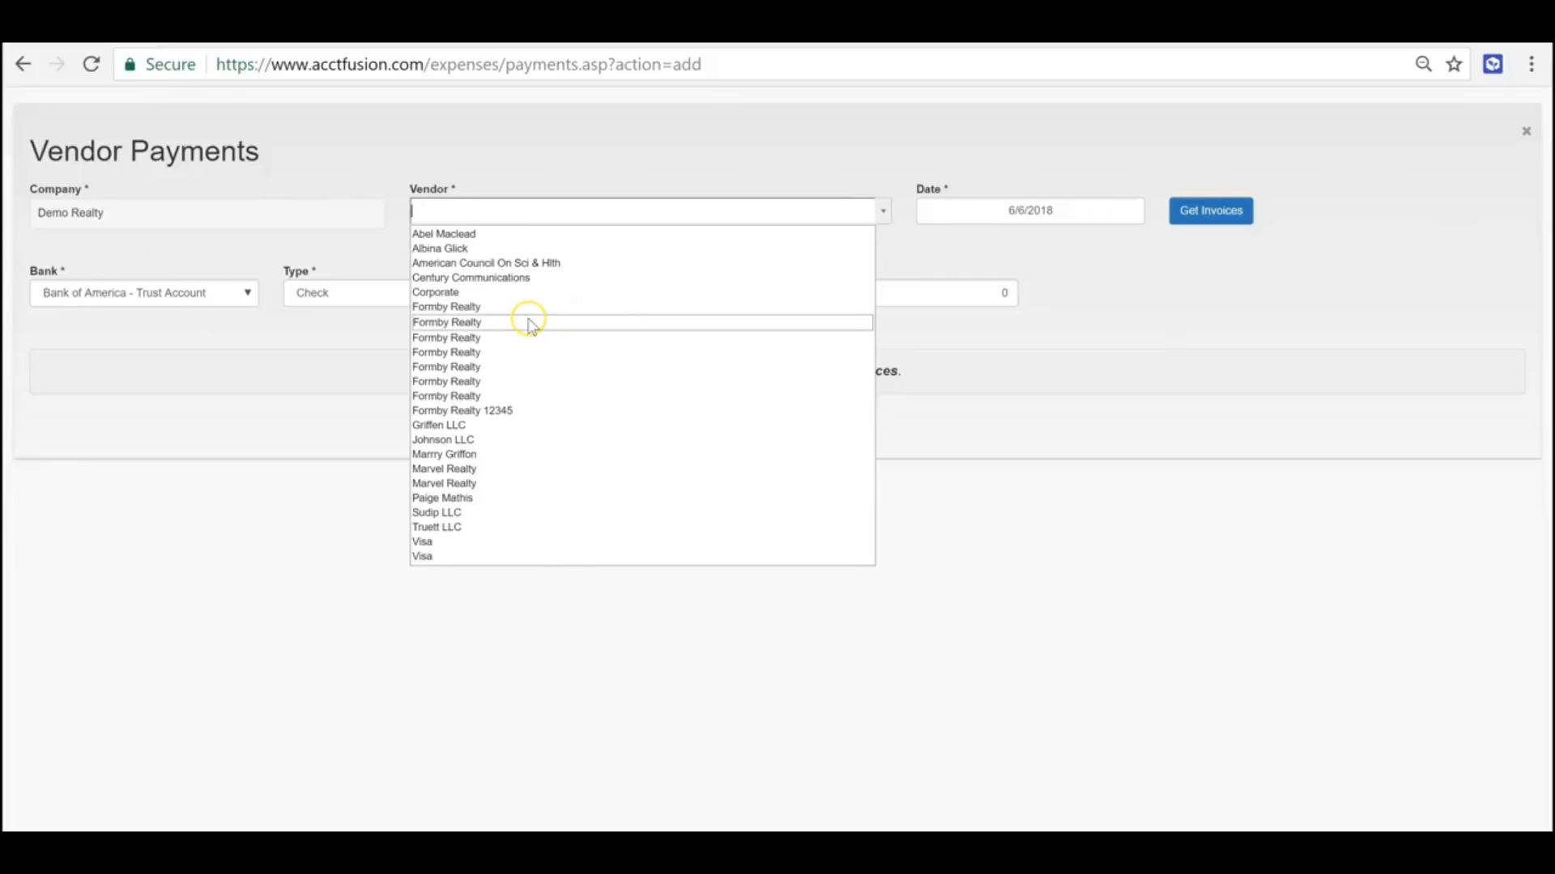
pyautogui.click(526, 263)
pyautogui.click(1218, 214)
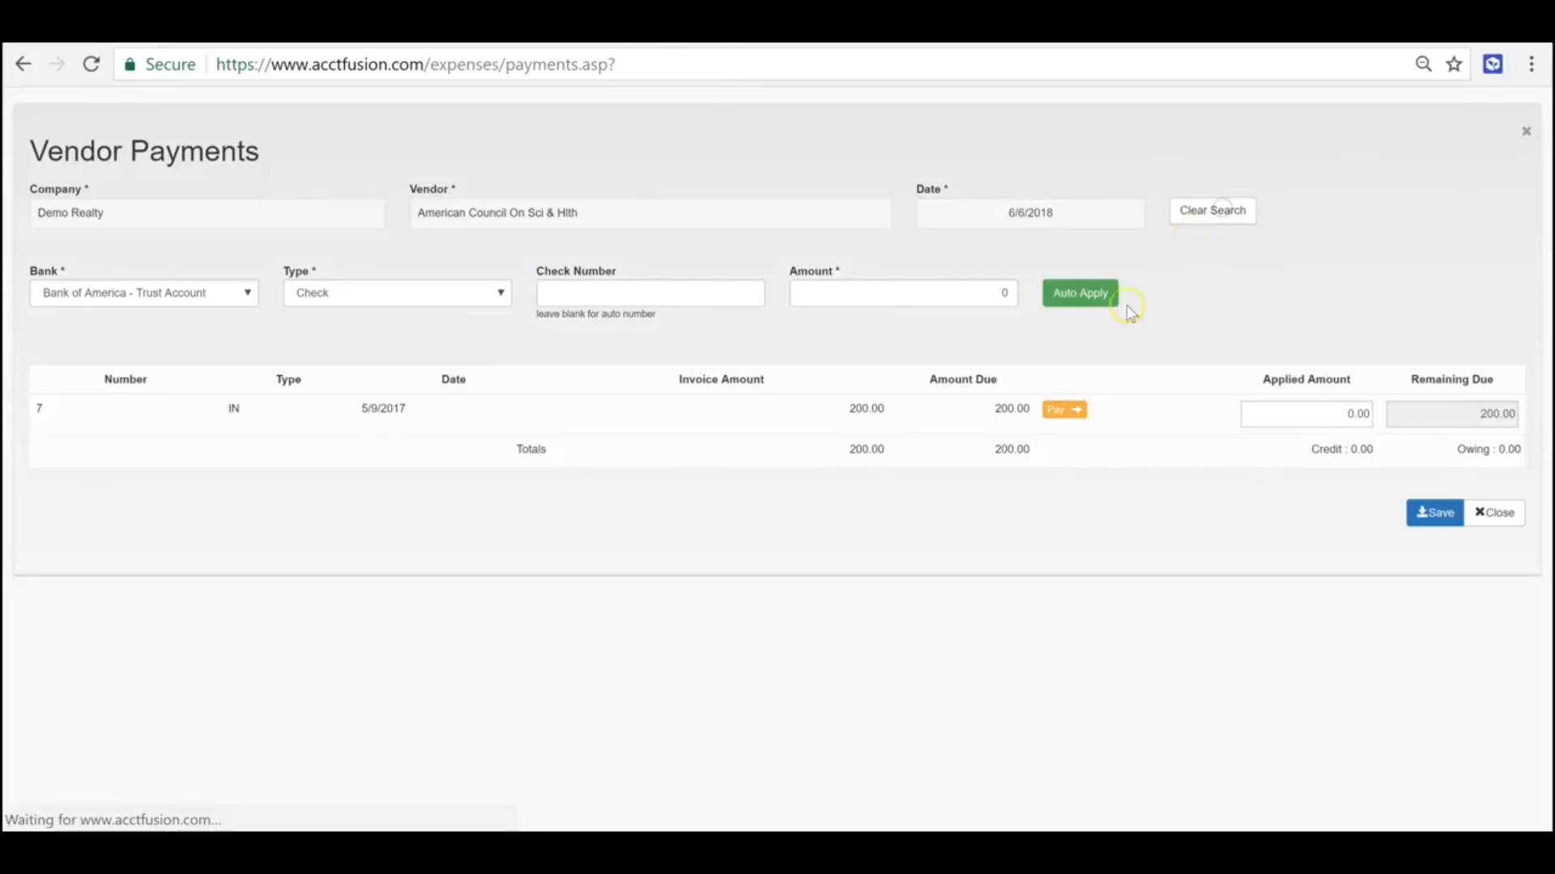
# - Apply full payment of 200.00 to the vendor's open invoice and save the payment
pyautogui.moveTo(869, 423); pyautogui.dragTo(972, 417)
pyautogui.click(1061, 406)
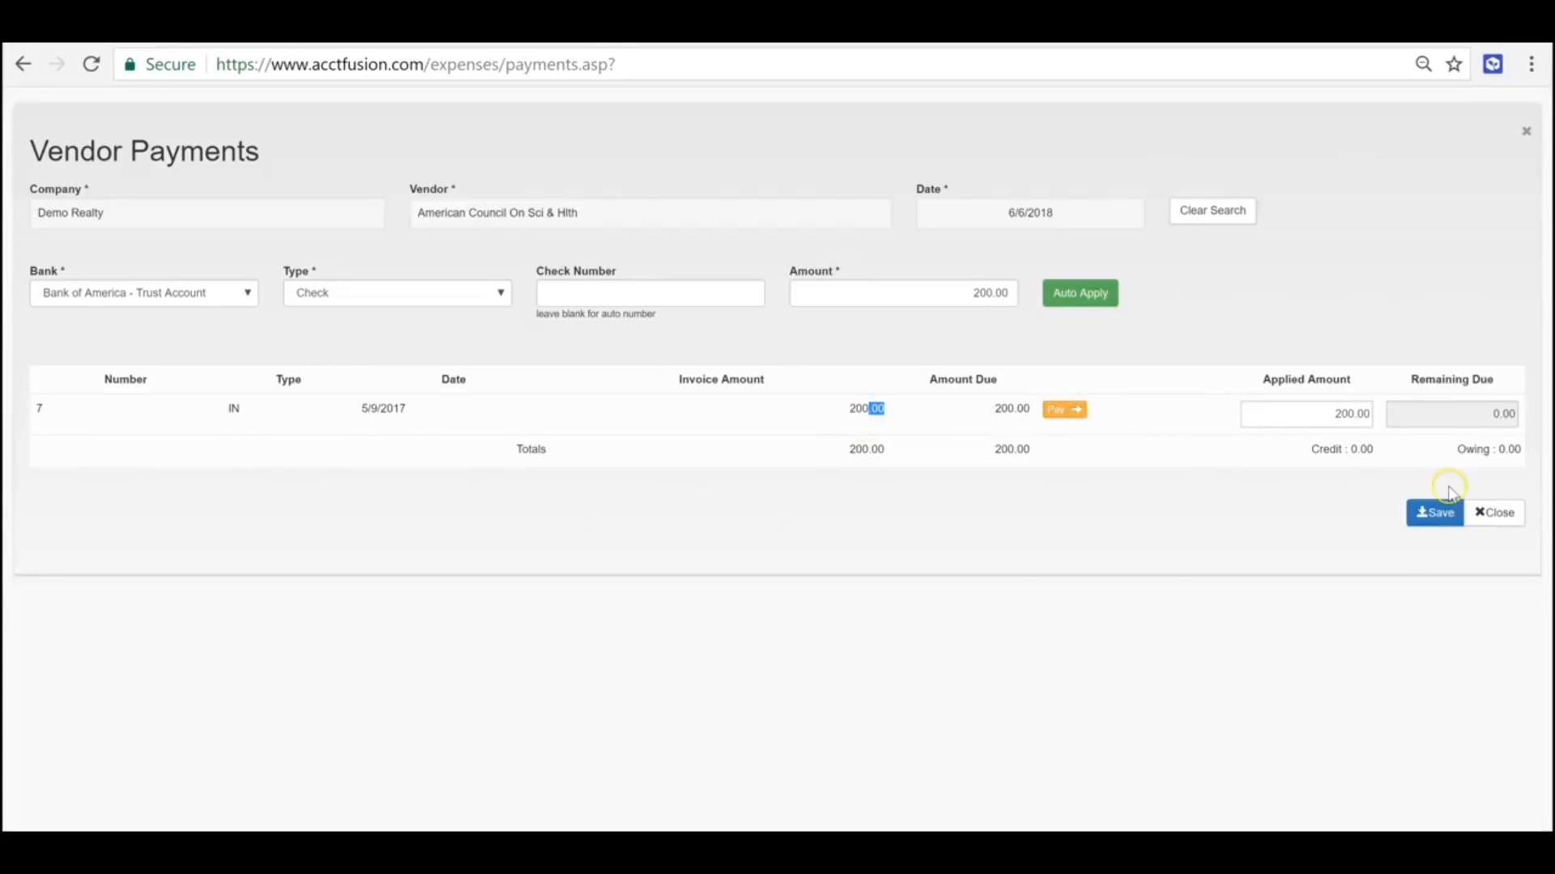
pyautogui.click(1431, 513)
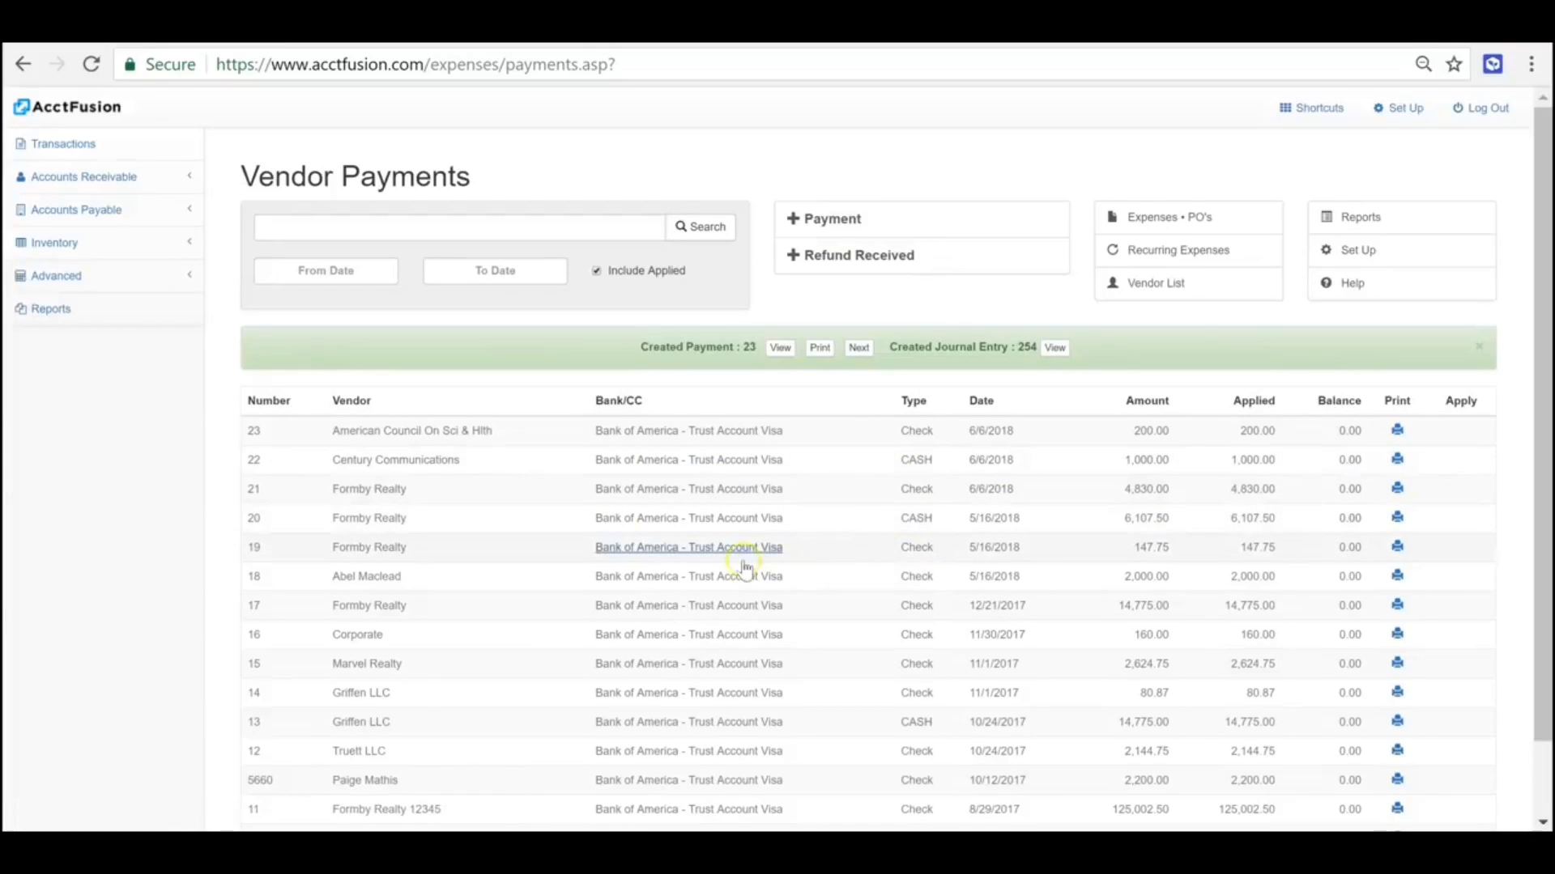
# - Open the first Formby Realty record in the vendor list, review its Group options and close it unchanged
pyautogui.click(104, 212)
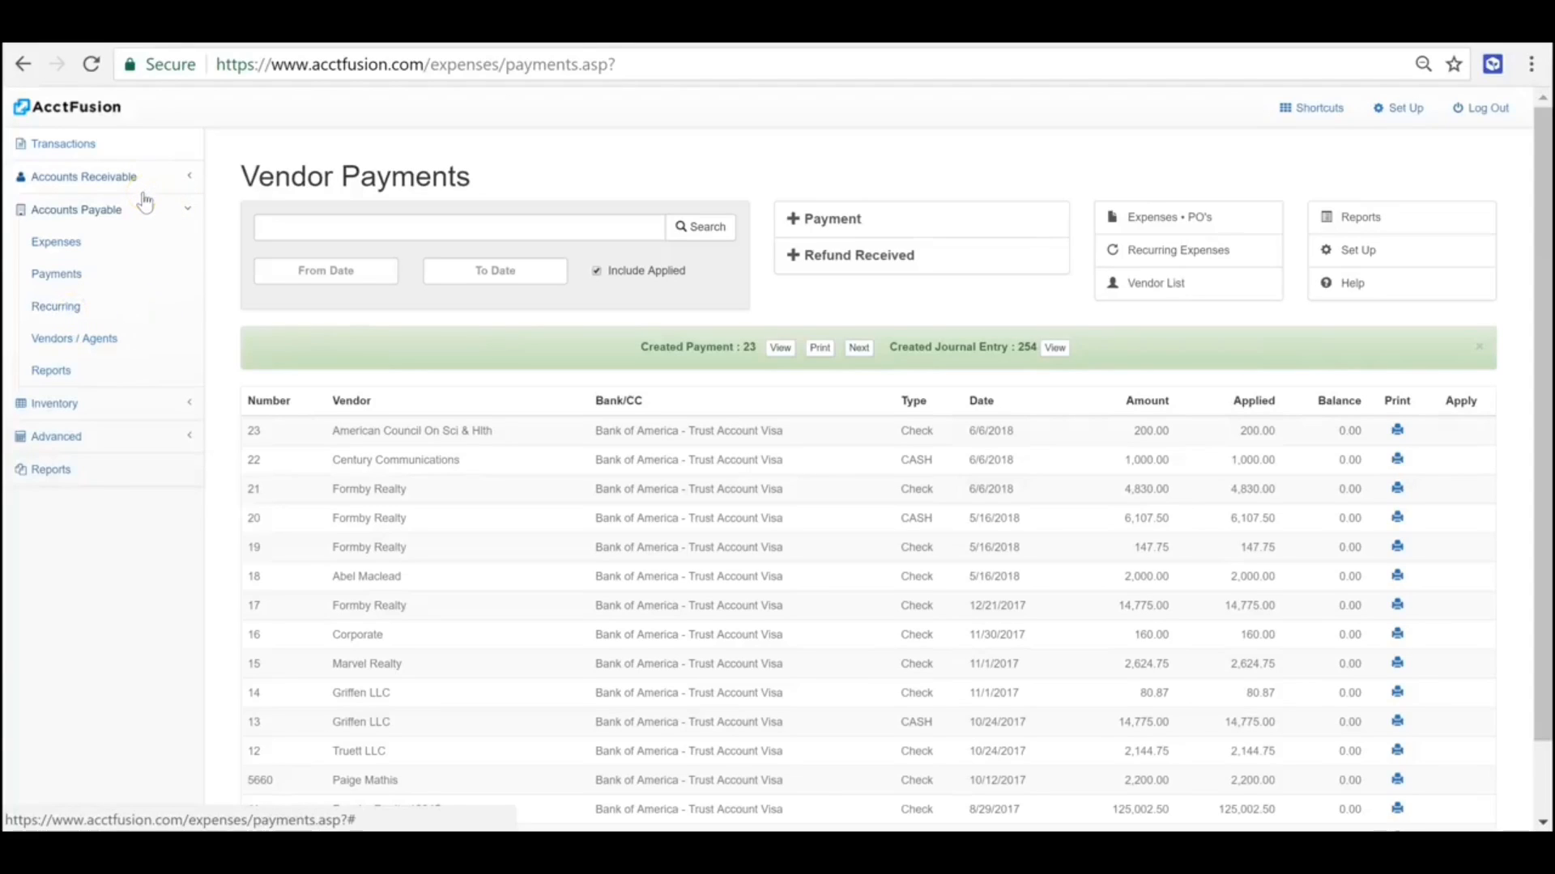
pyautogui.click(87, 357)
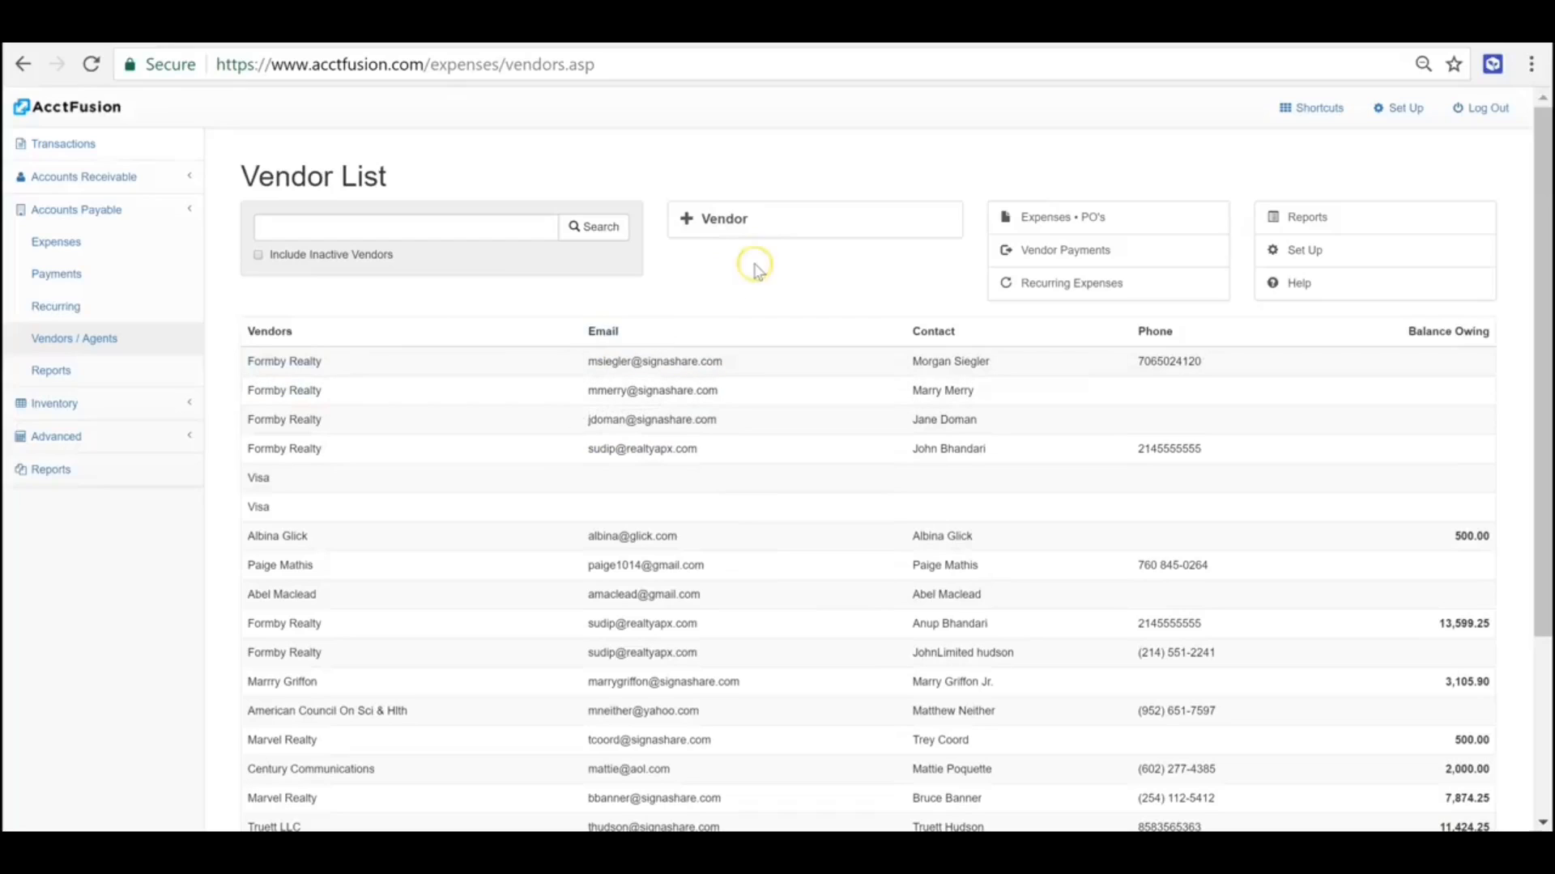
pyautogui.click(767, 360)
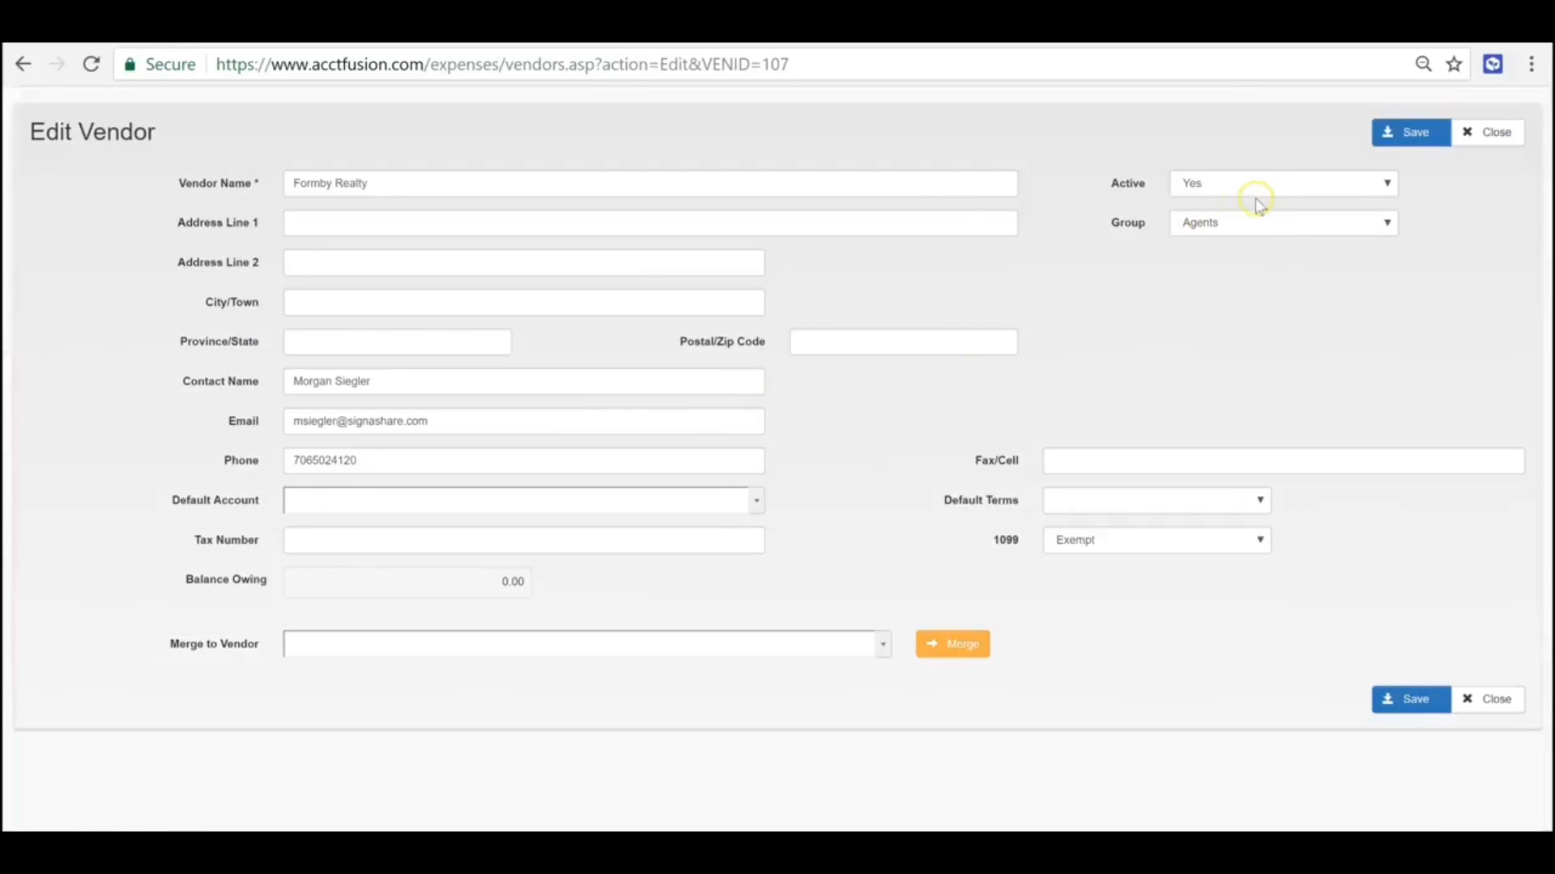
pyautogui.click(1218, 241)
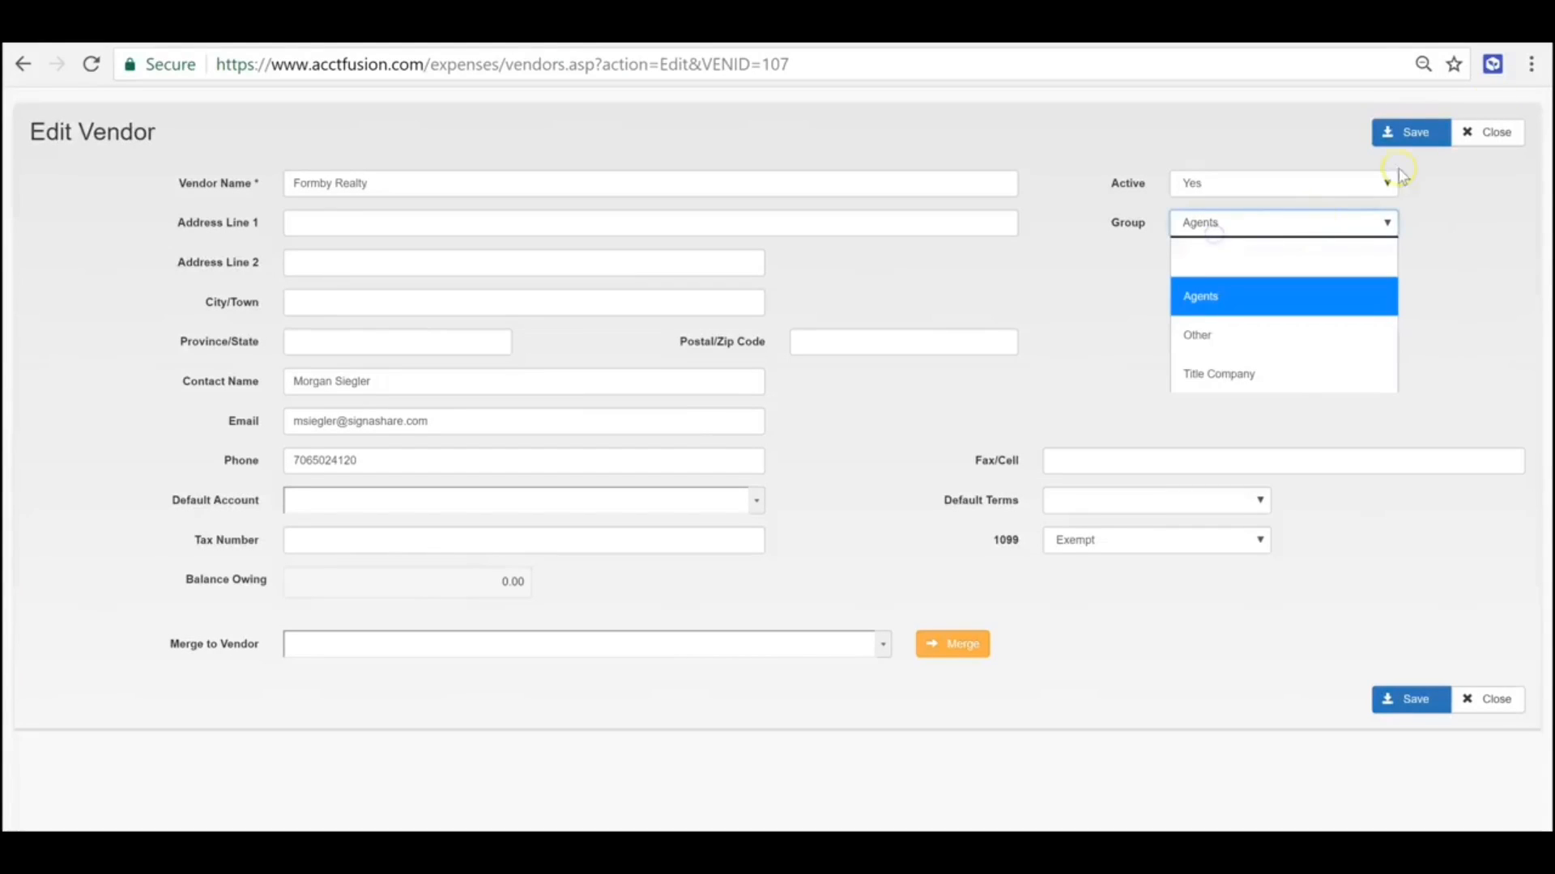
pyautogui.click(1494, 132)
# - Review the Group options on a Visa vendor record and close it without saving
pyautogui.click(166, 108)
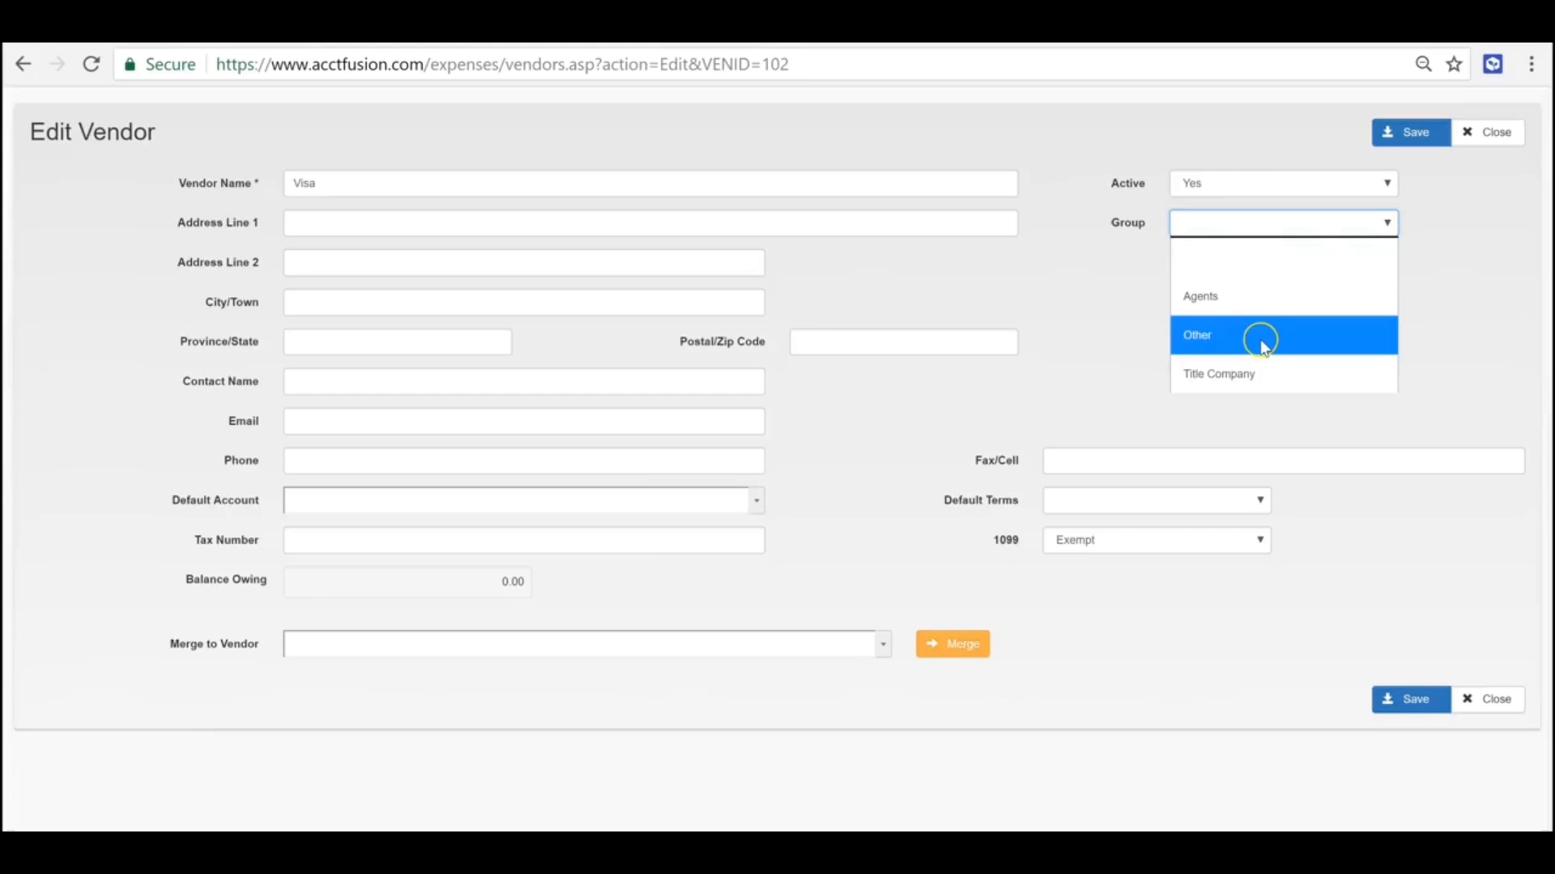
pyautogui.click(1447, 590)
pyautogui.click(1482, 133)
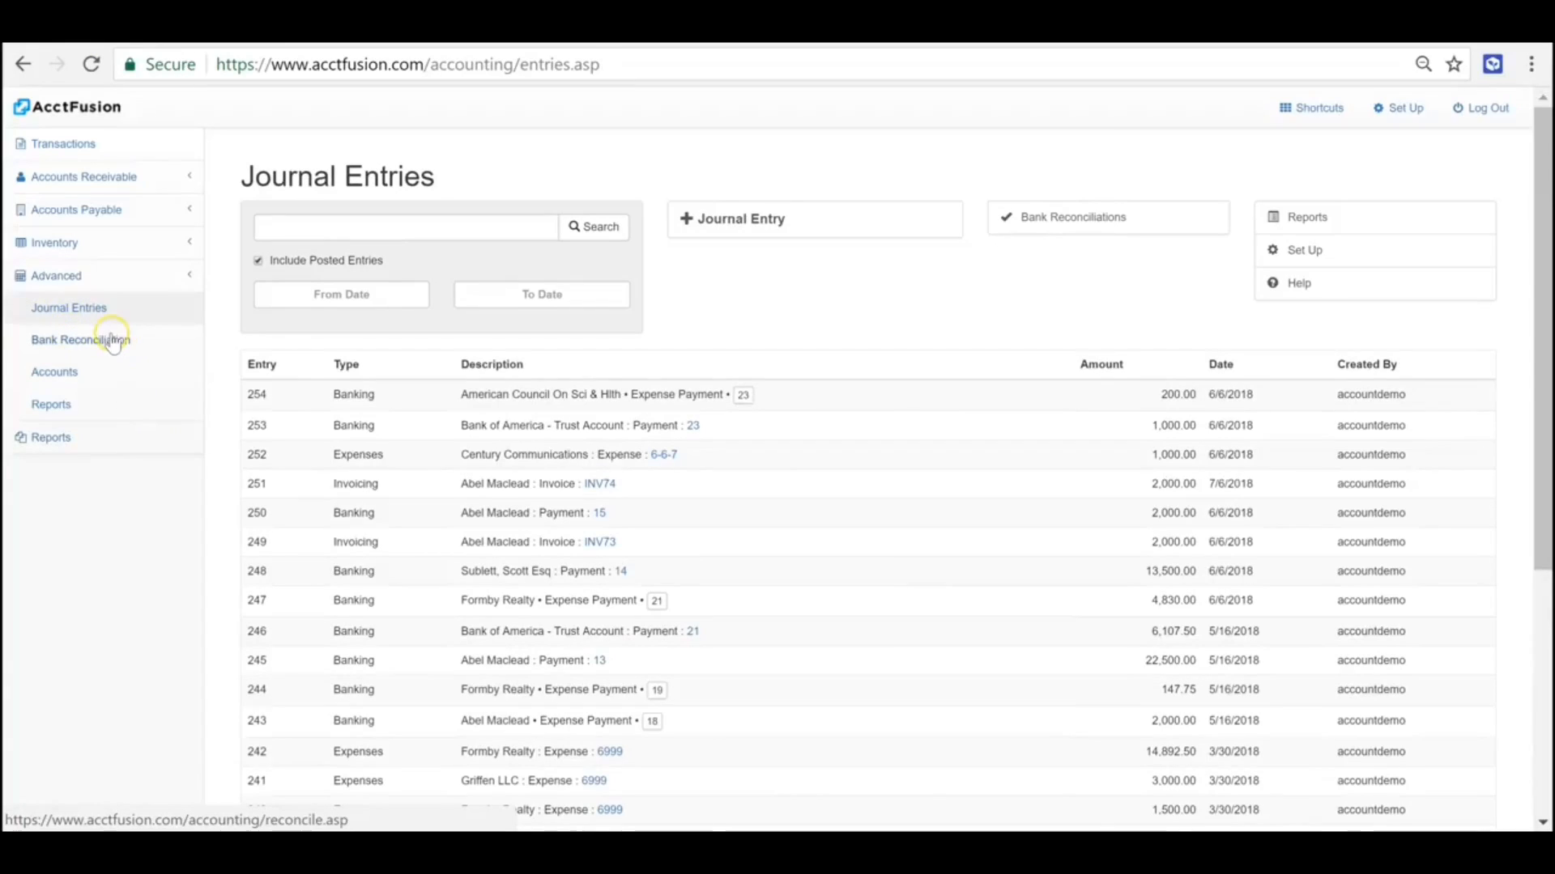
# - Start a new journal entry with a first line debiting 1000 to account 1050 Bank : Payroll Account
pyautogui.click(767, 231)
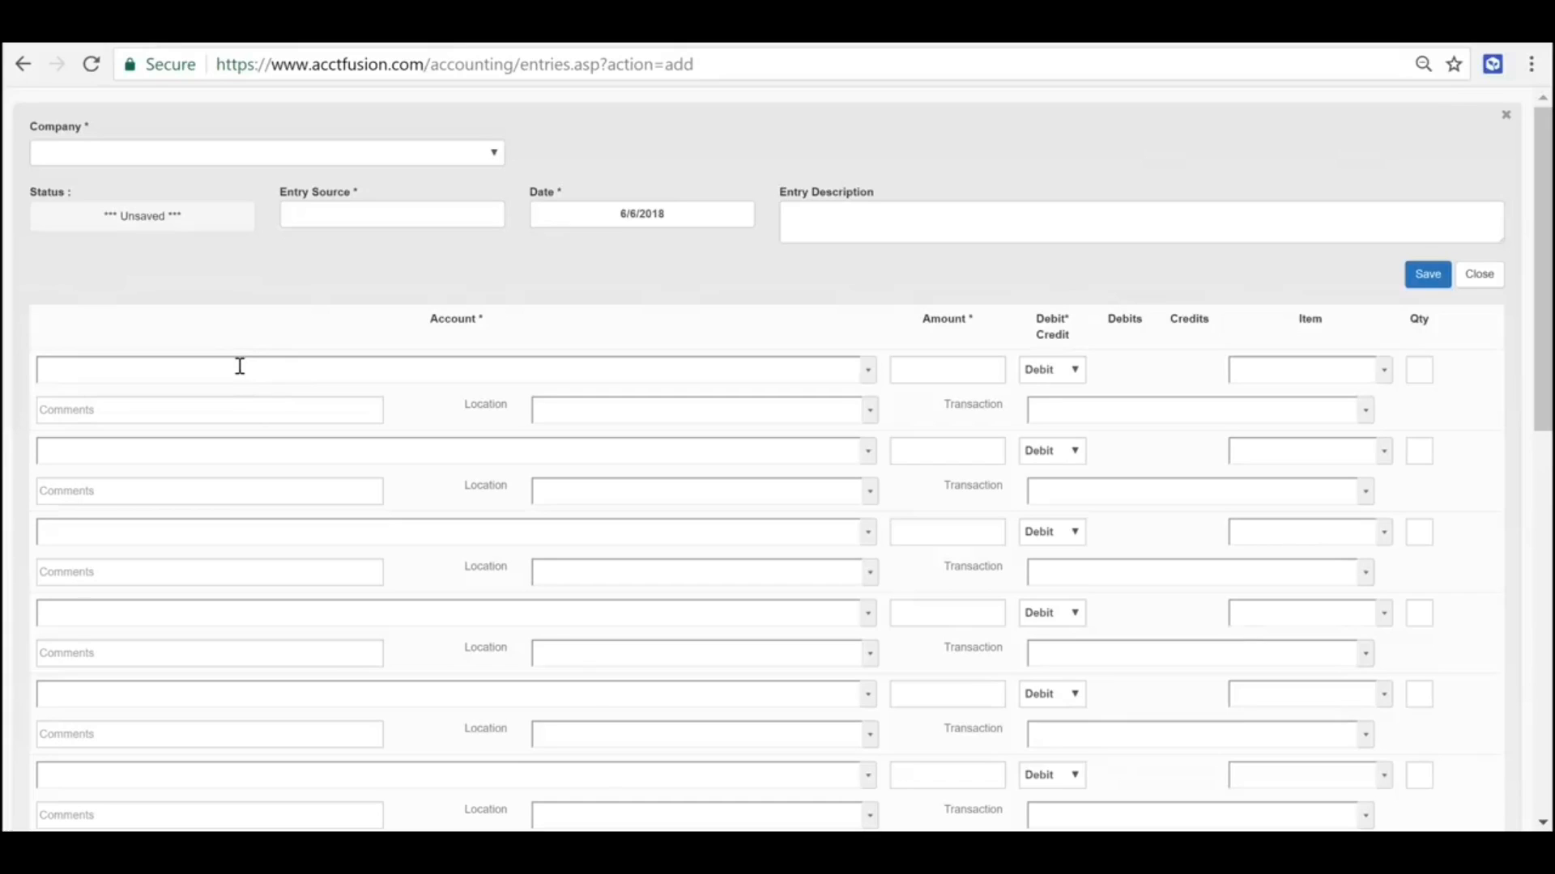
pyautogui.click(866, 372)
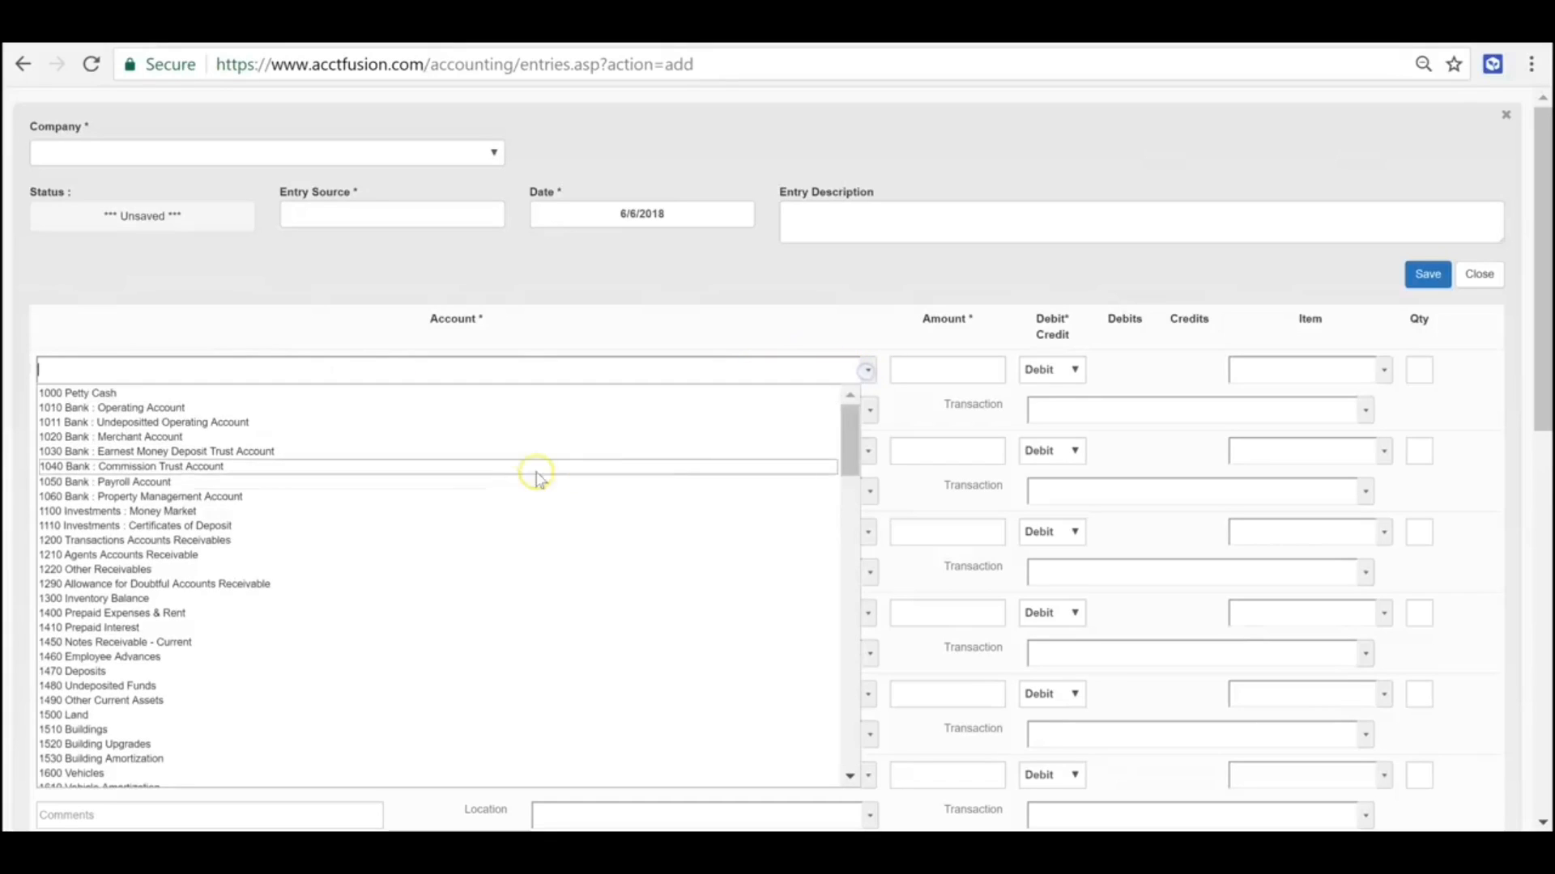
pyautogui.click(538, 470)
pyautogui.click(923, 372)
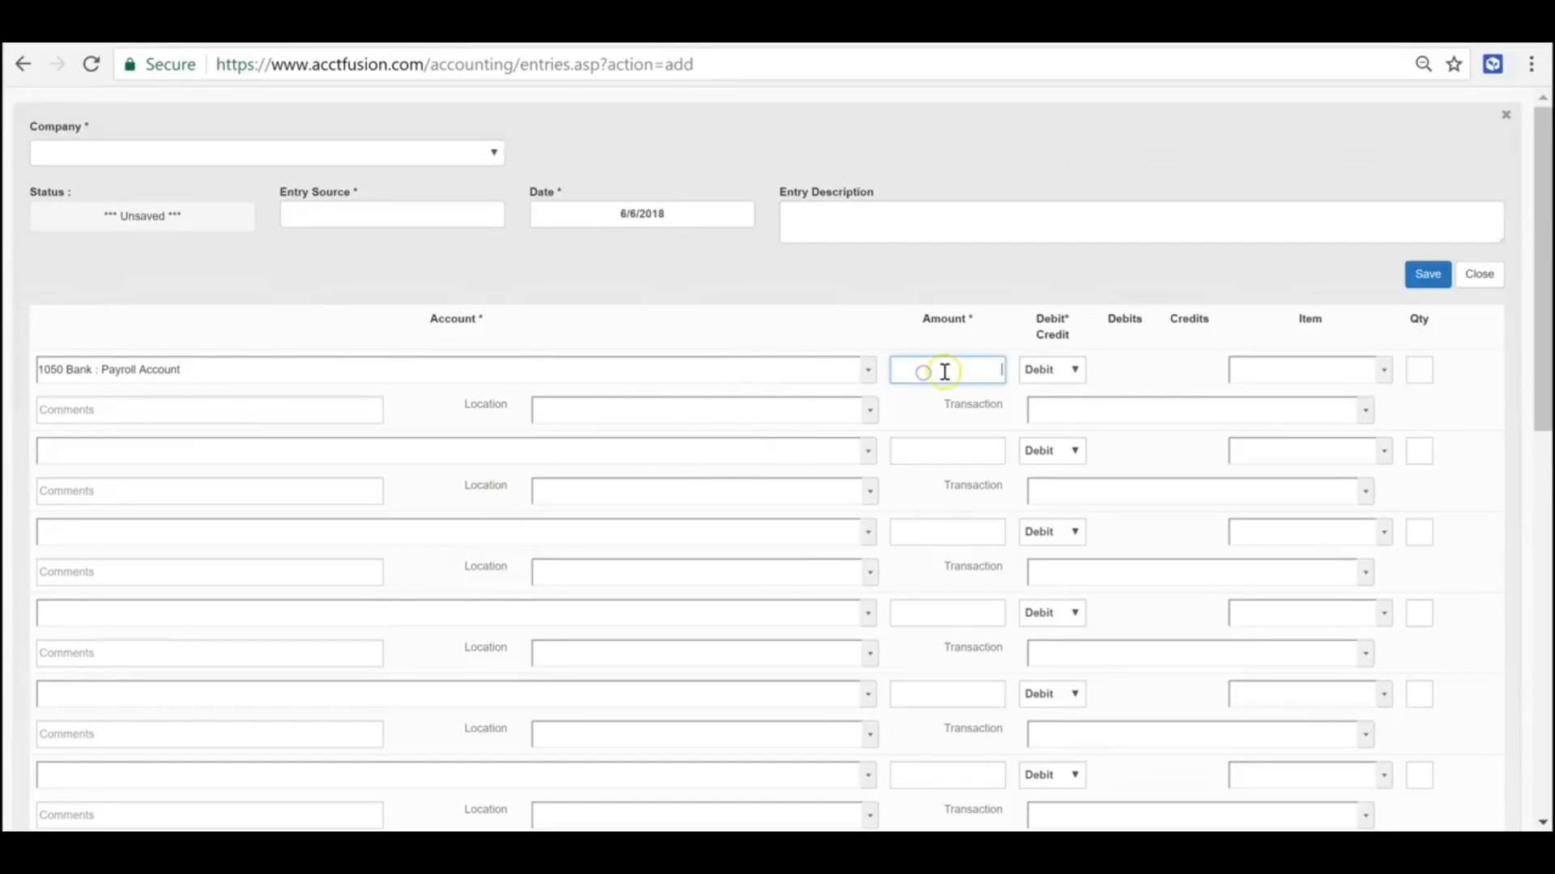
pyautogui.click(1166, 361)
# - Set the second journal line to Credit and close the entry without saving it
pyautogui.click(1052, 451)
pyautogui.click(1052, 523)
pyautogui.scroll(-1, 1045, 453)
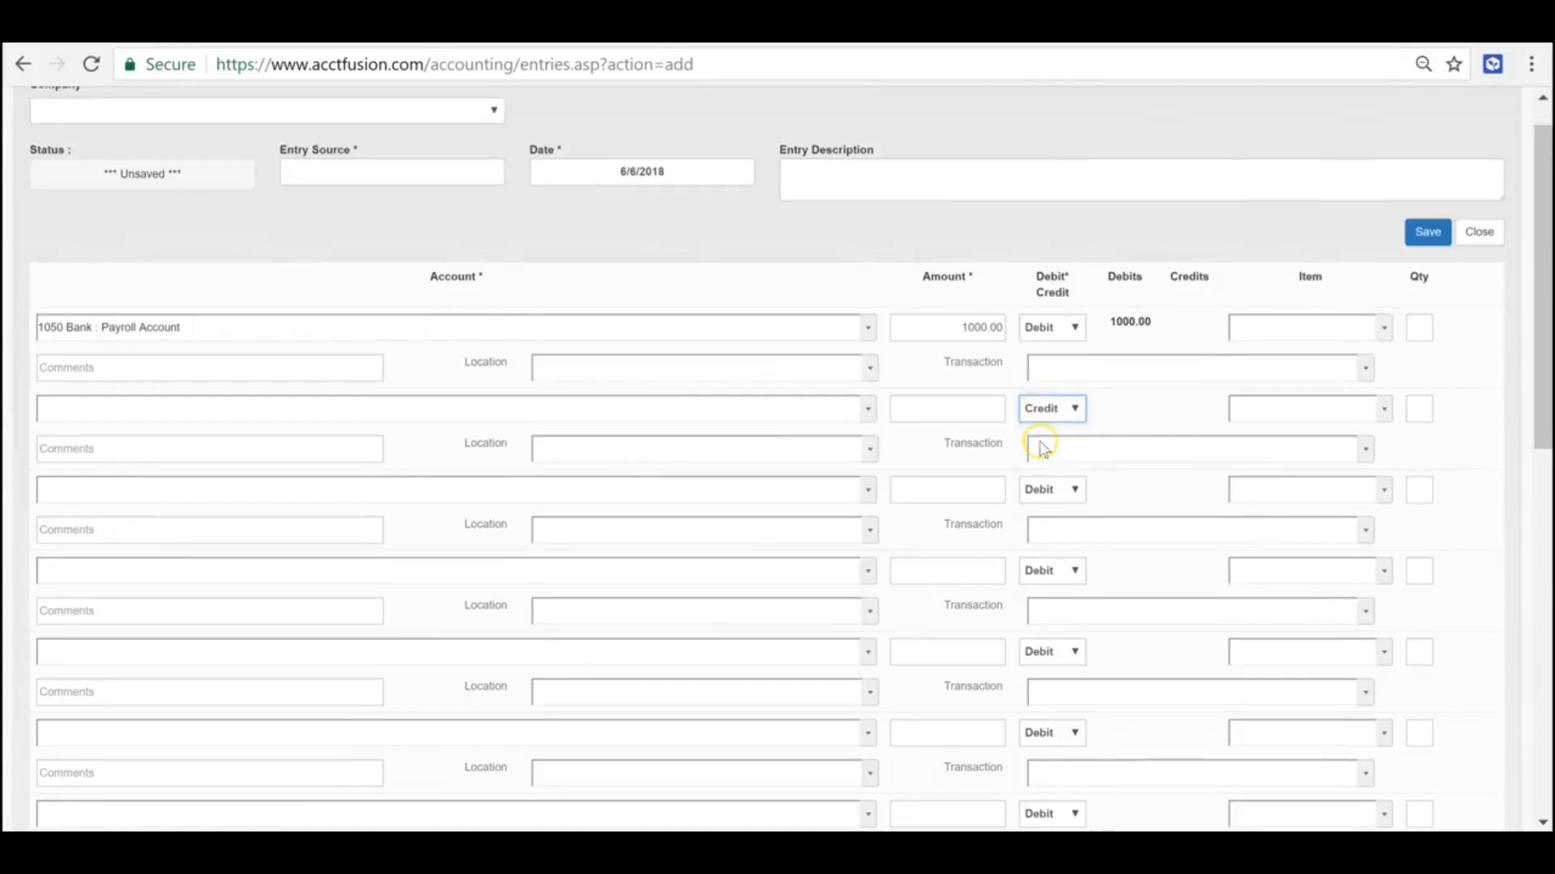
pyautogui.scroll(-10, 1283, 596)
pyautogui.scroll(11, 1231, 624)
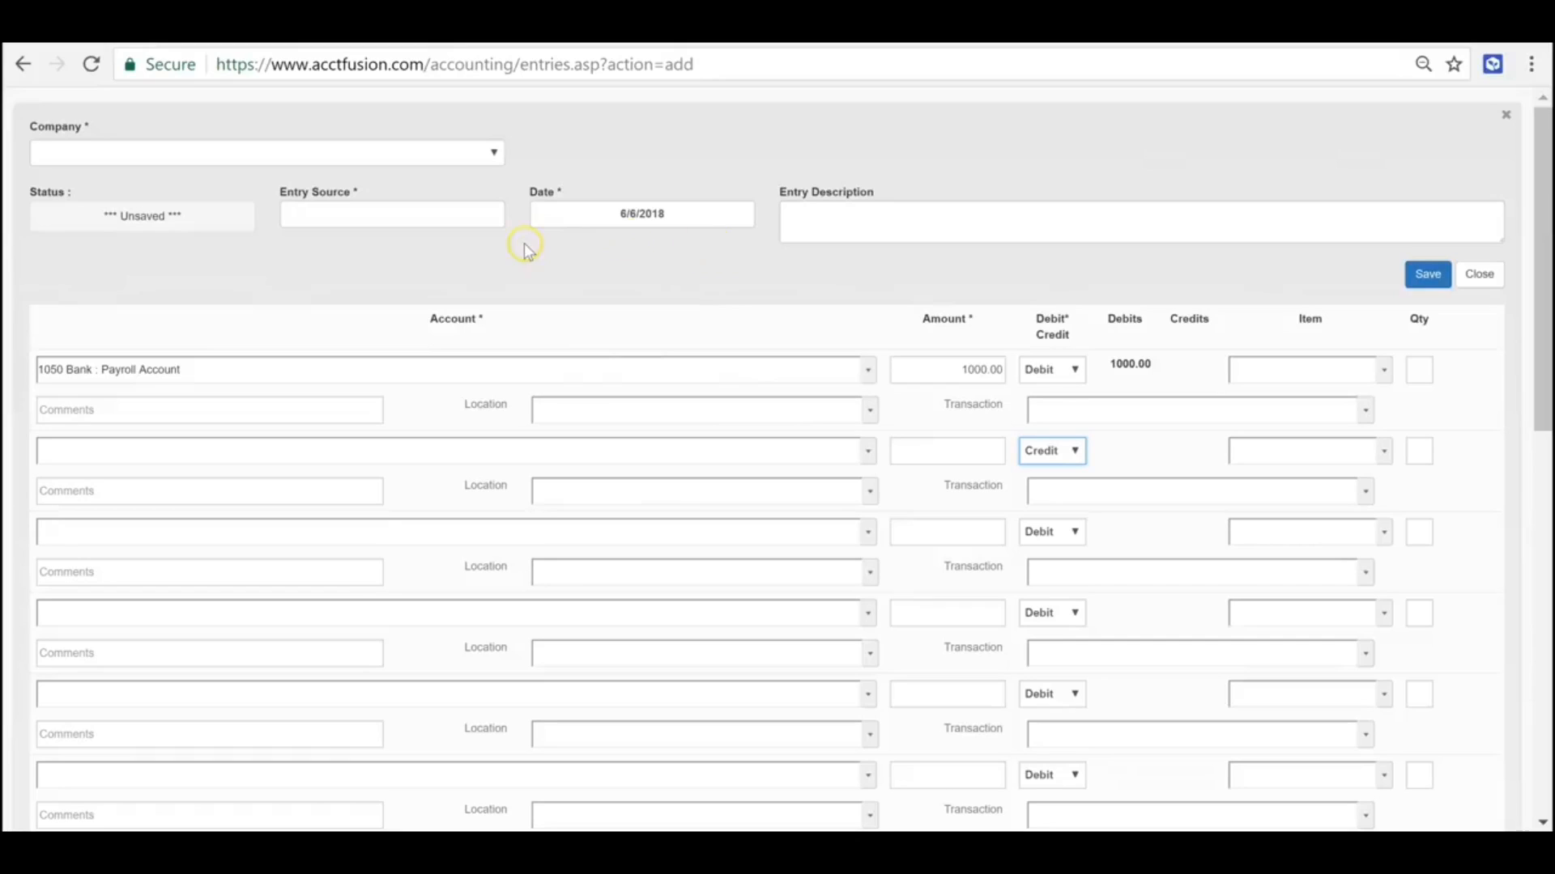
pyautogui.click(354, 225)
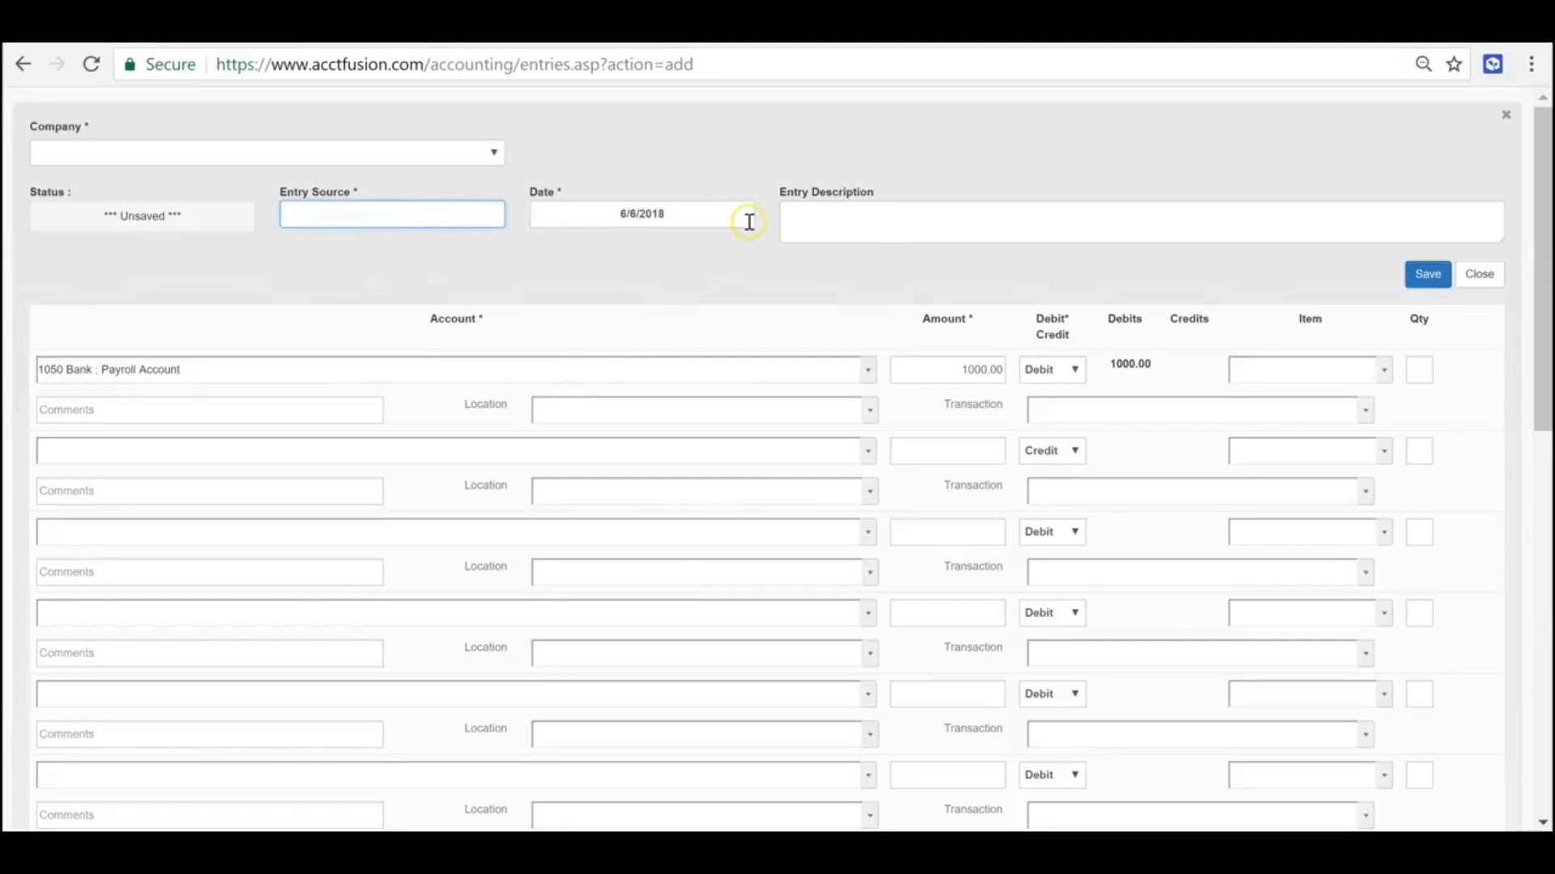
pyautogui.click(869, 224)
pyautogui.click(1506, 119)
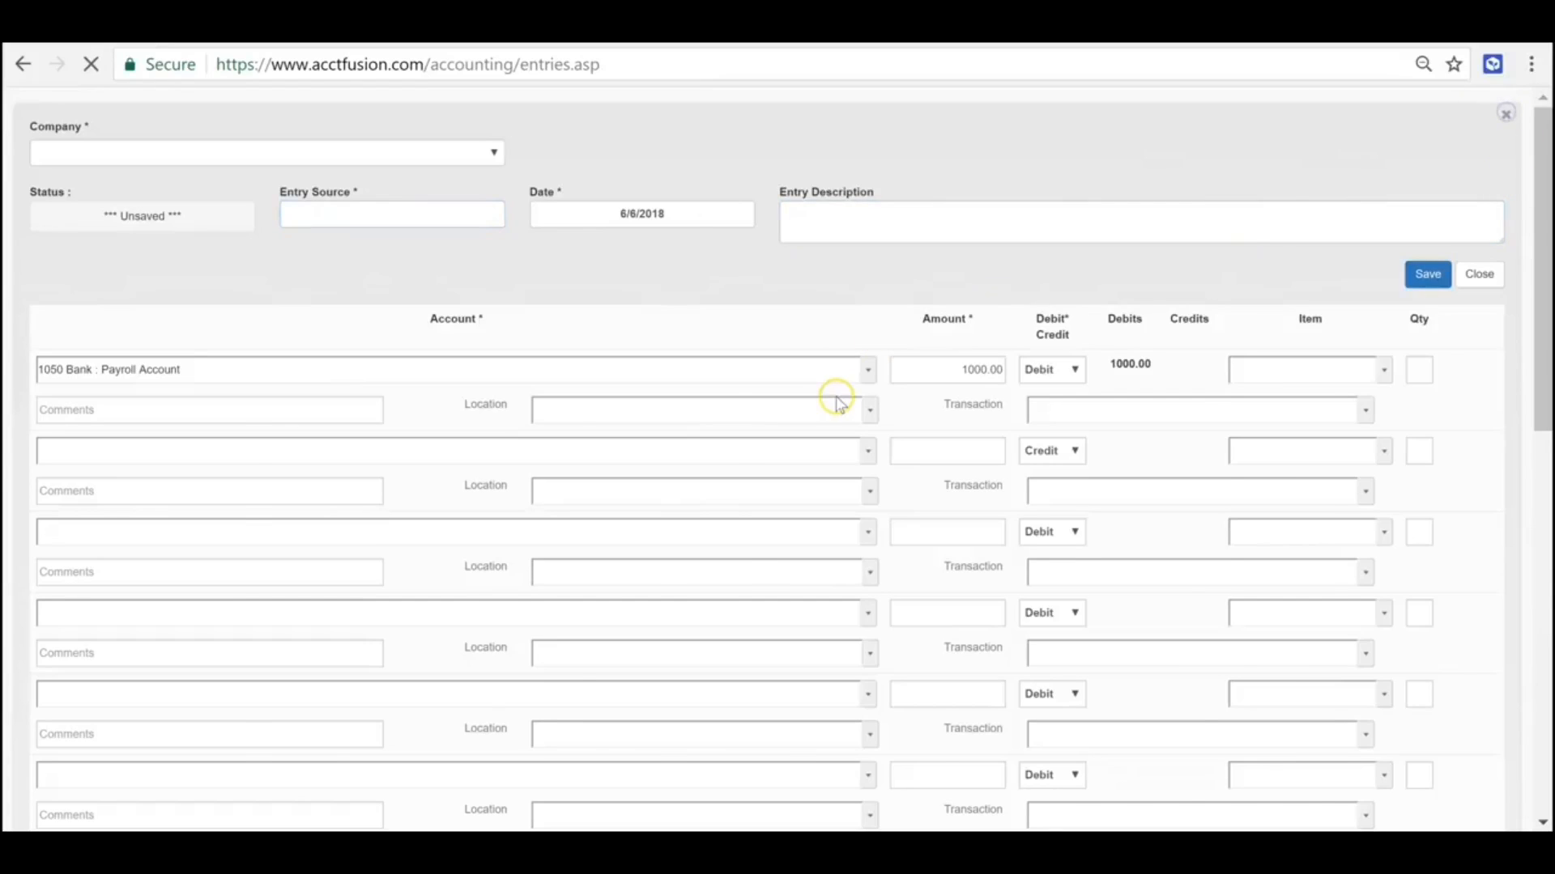